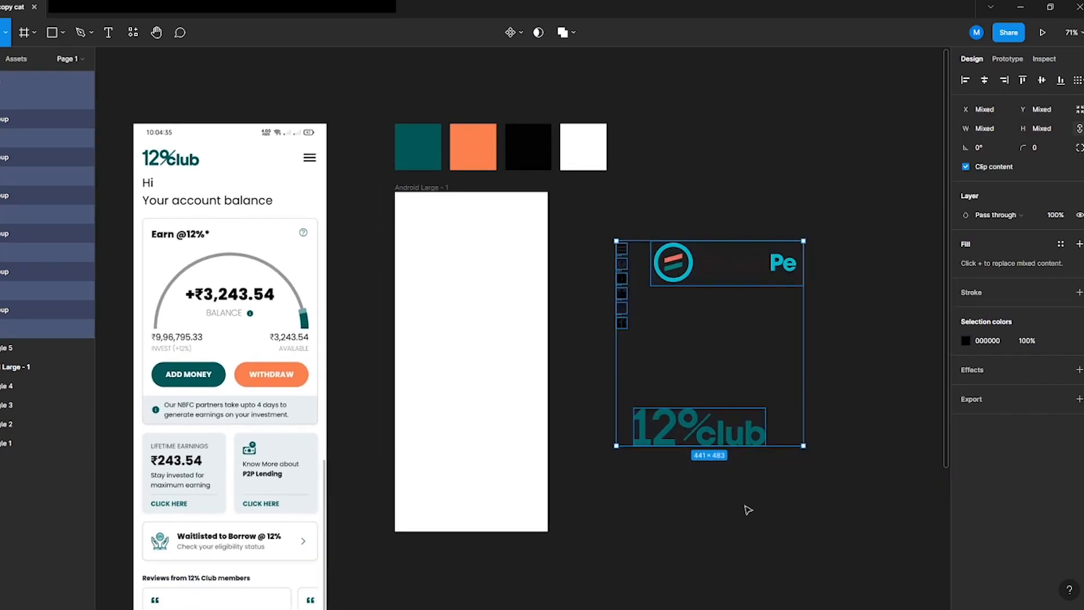
# Step: Change the canvas background colour to light grey B6B6B6
pyautogui.click(965, 104)
pyautogui.moveTo(810, 141); pyautogui.dragTo(766, 166)
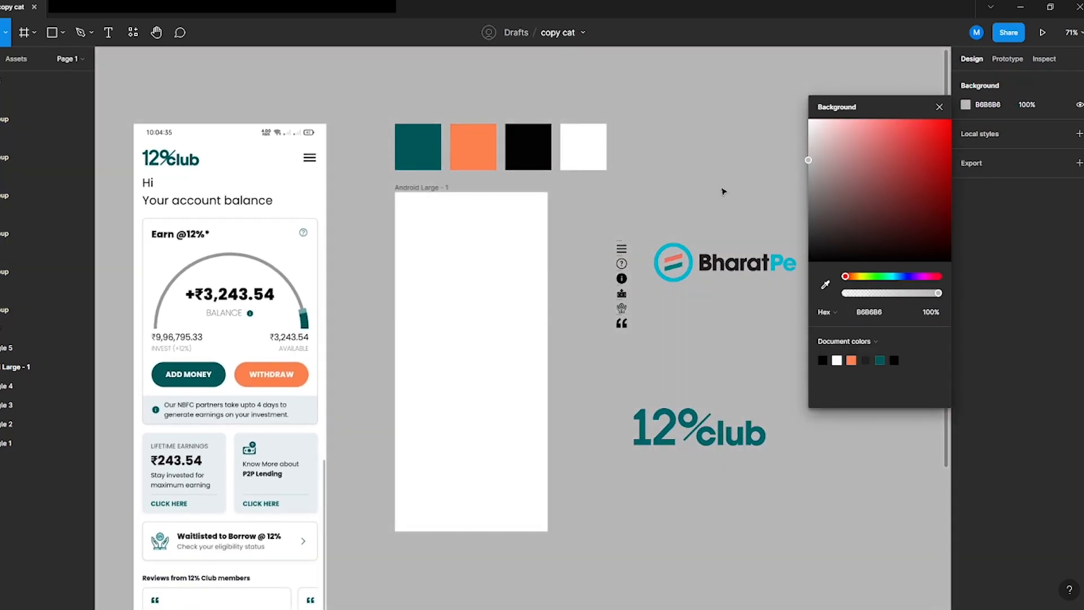
# Step: Reposition the reference screenshot and move the 12%club logo lower on the canvas
pyautogui.click(299, 254)
pyautogui.moveTo(309, 216); pyautogui.dragTo(389, 239)
pyautogui.click(807, 465)
pyautogui.moveTo(807, 464); pyautogui.dragTo(893, 497)
# Step: Set the Android Large - 1 frame's corner radius to 20
pyautogui.click(546, 397)
pyautogui.click(1020, 165)
pyautogui.write('20')
pyautogui.press('Return')
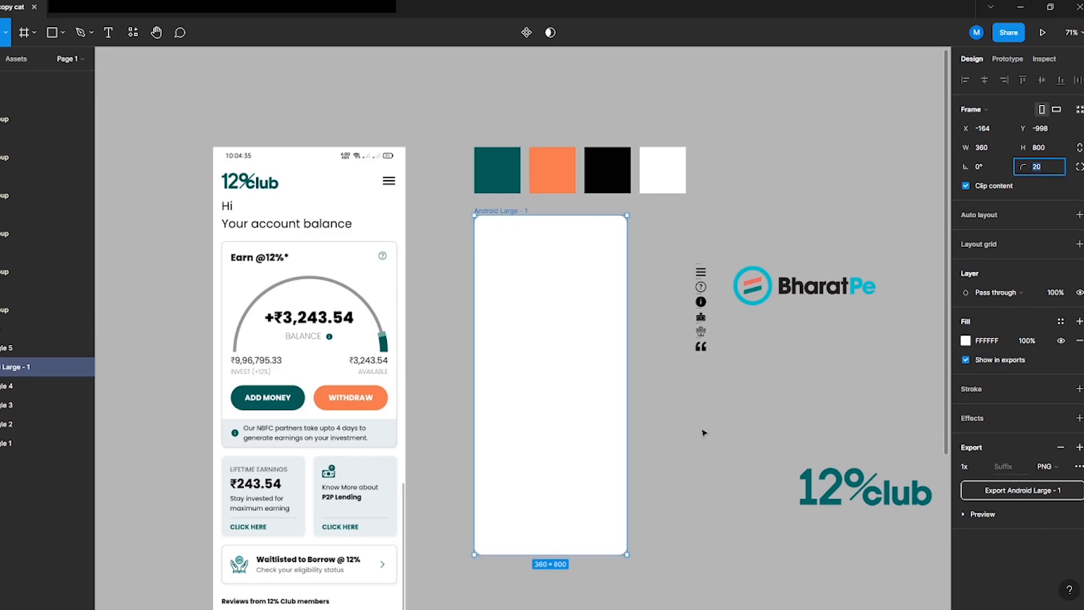
# Step: Shrink the BharatPe and 12%club logos to about 110 × 32 and place them beside the reference screenshot
pyautogui.click(720, 407)
pyautogui.scroll(-2, 754, 473)
pyautogui.click(852, 405)
pyautogui.keyDown('shift'); pyautogui.click(789, 234); pyautogui.keyUp('shift')
pyautogui.moveTo(754, 408); pyautogui.dragTo(498, 380)
pyautogui.moveTo(671, 389); pyautogui.dragTo(610, 288)
pyautogui.moveTo(599, 302); pyautogui.dragTo(494, 214)
pyautogui.click(476, 162)
pyautogui.moveTo(476, 162); pyautogui.dragTo(486, 185)
pyautogui.click(481, 223)
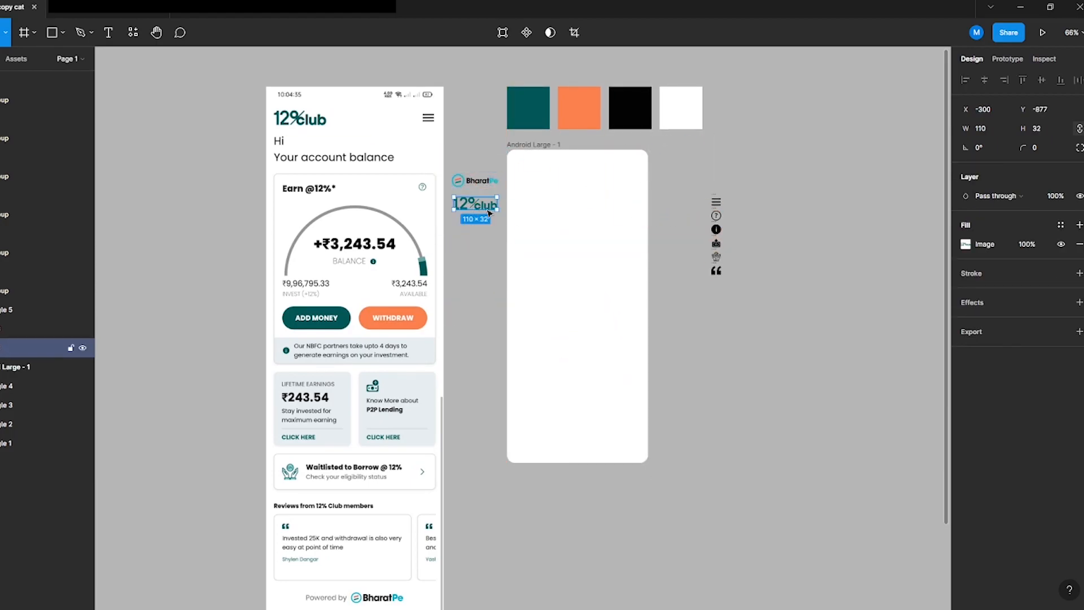
# Step: Paste a phone status bar into the top of the Android Large - 1 frame
pyautogui.scroll(5, 559, 184)
pyautogui.scroll(-1, 466, 323)
pyautogui.scroll(-2, 466, 322)
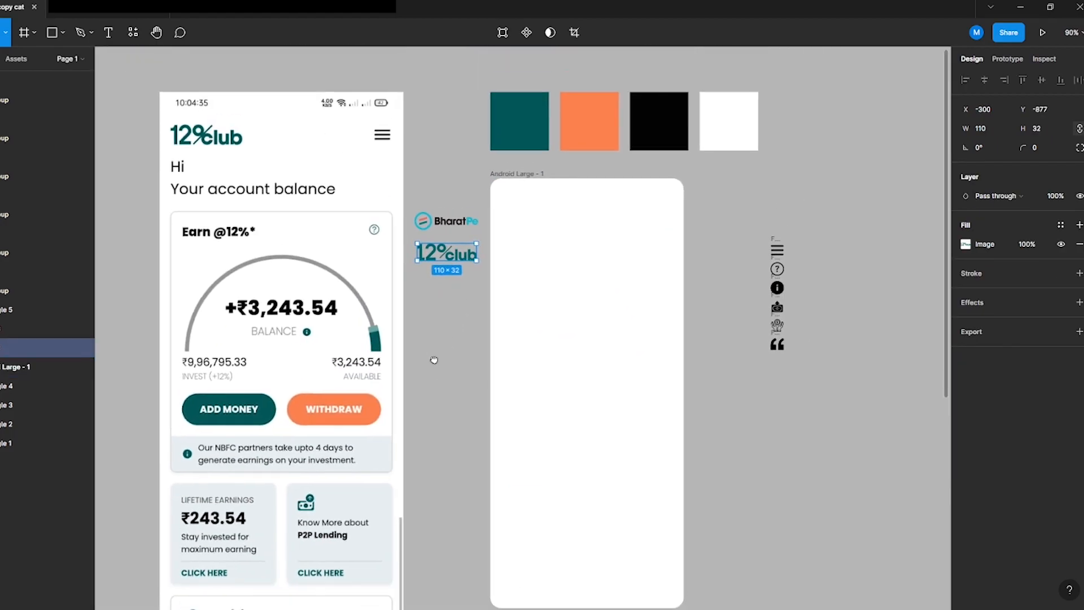
pyautogui.click(425, 327)
pyautogui.click(584, 323)
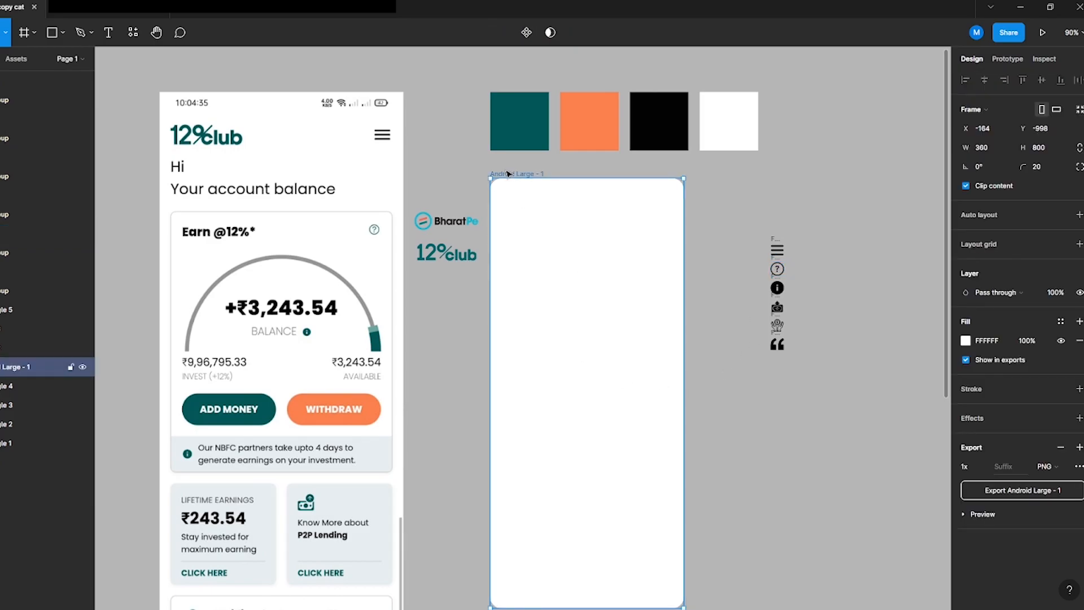
pyautogui.hotkey('ctrl', 'v')
# Step: Move the 12%club logo into the frame's top-left corner below the status bar
pyautogui.click(964, 505)
pyautogui.moveTo(846, 441); pyautogui.dragTo(772, 460)
pyautogui.click(453, 394)
pyautogui.moveTo(459, 260); pyautogui.dragTo(540, 219)
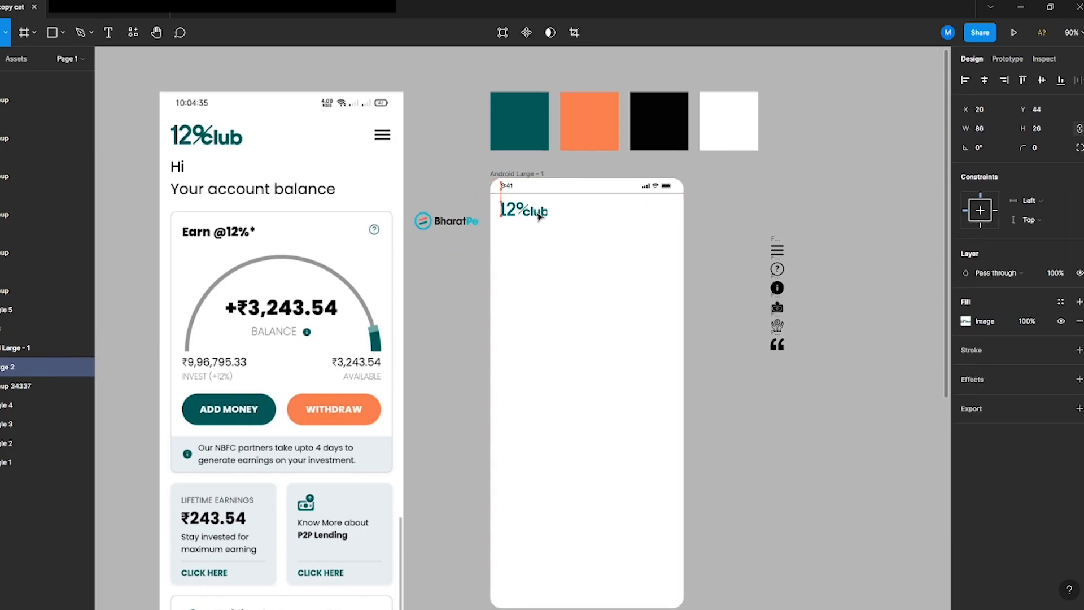
# Step: Place the hamburger menu icon in the frame's top-right corner, level with the logo
pyautogui.click(411, 167)
pyautogui.click(774, 243)
pyautogui.moveTo(773, 239); pyautogui.dragTo(664, 206)
pyautogui.click(524, 210)
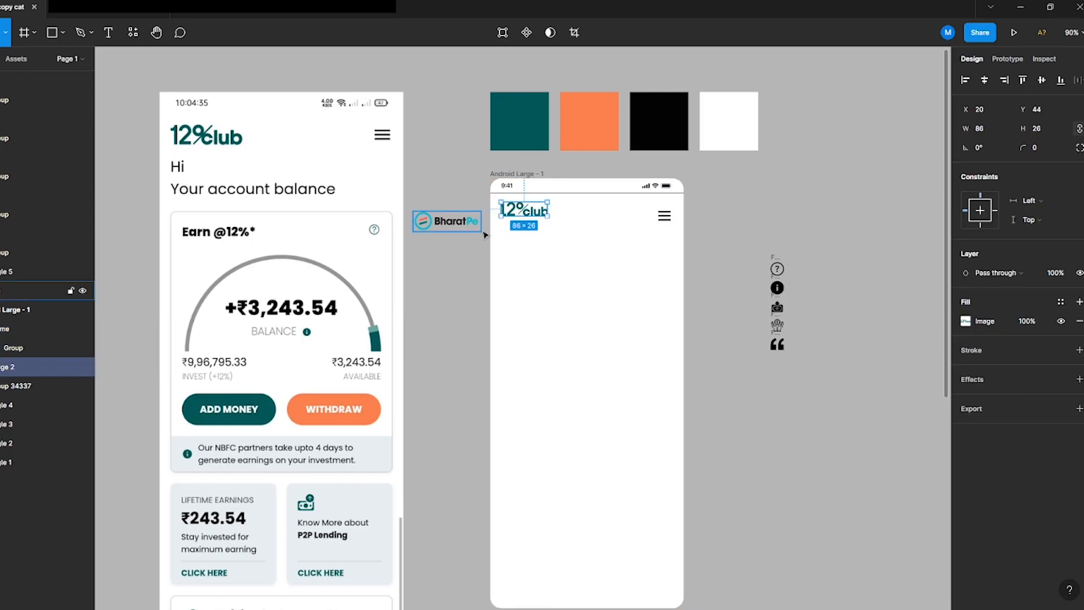
pyautogui.click(664, 216)
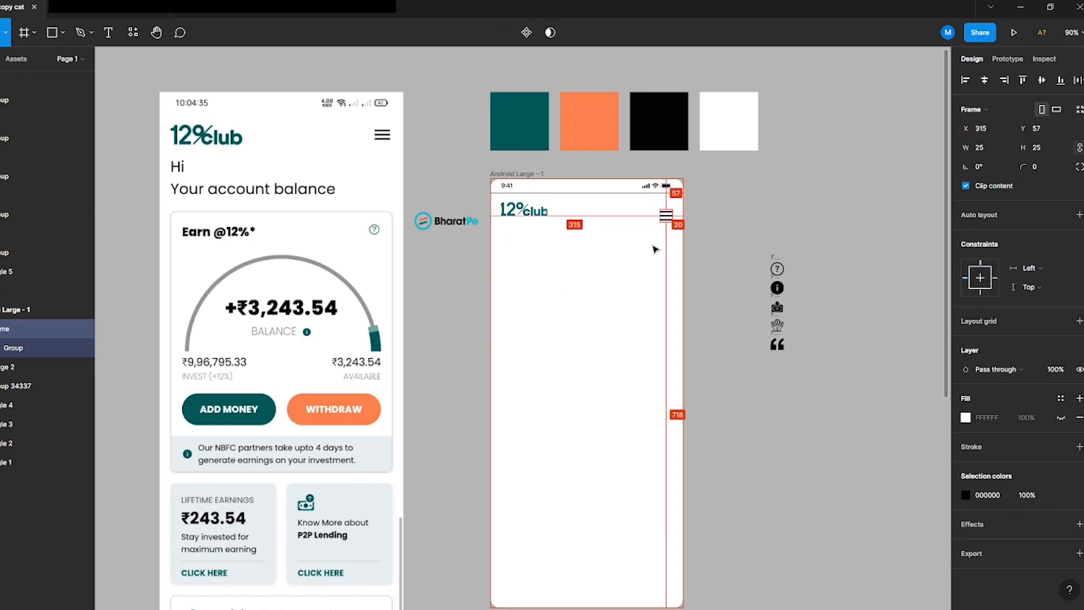
# Step: Align the logo and menu icon vertically and enlarge the logo to about 93 × 29
pyautogui.keyDown('shift'); pyautogui.click(529, 217); pyautogui.keyUp('shift')
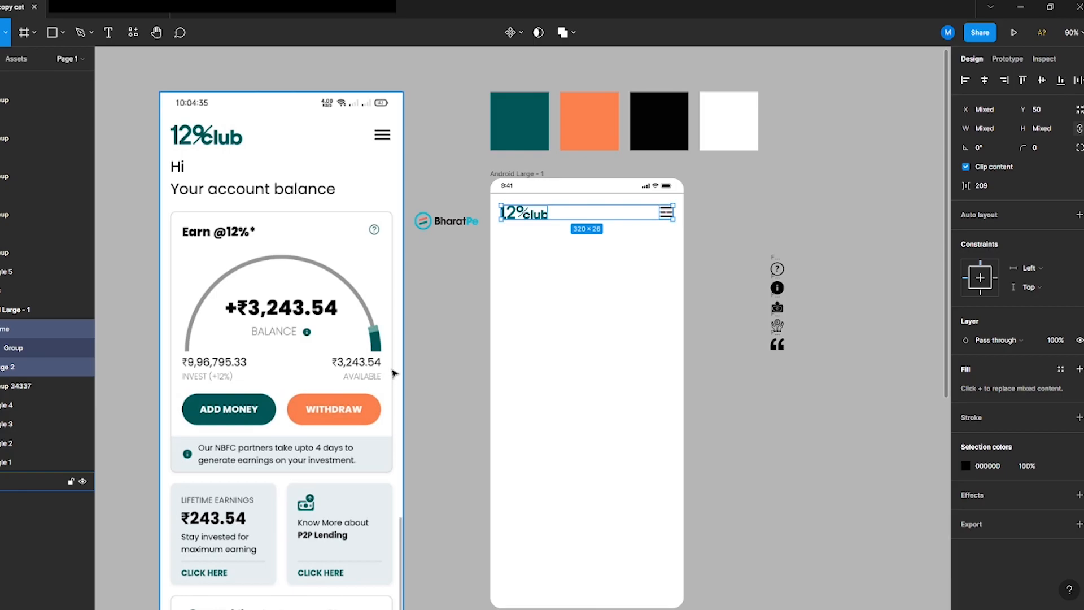
pyautogui.click(526, 221)
pyautogui.moveTo(550, 212); pyautogui.dragTo(530, 220)
pyautogui.click(538, 224)
pyautogui.click(533, 216)
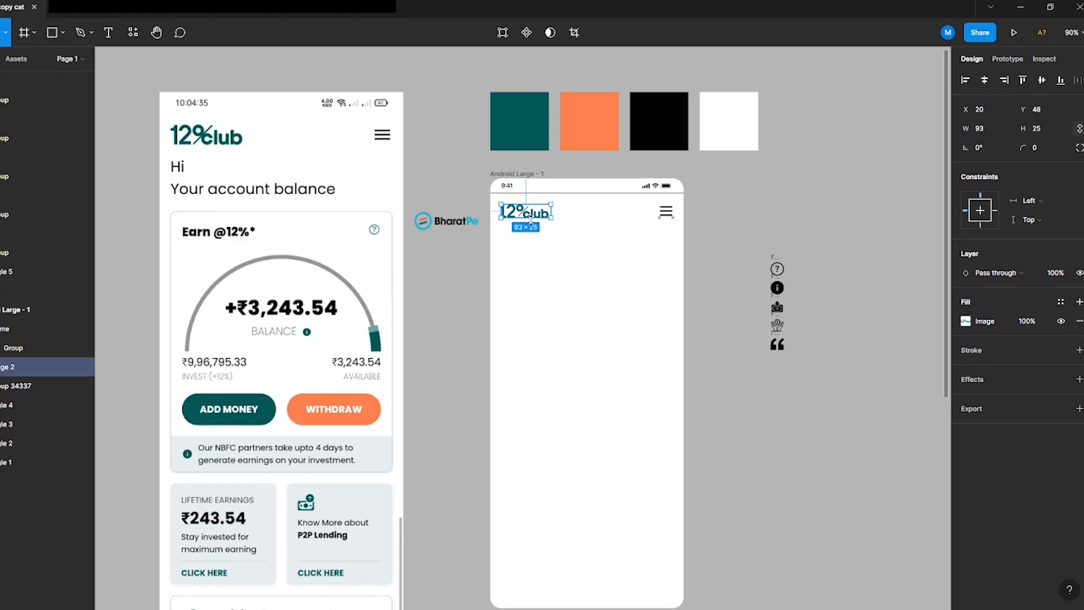
pyautogui.scroll(5, 521, 222)
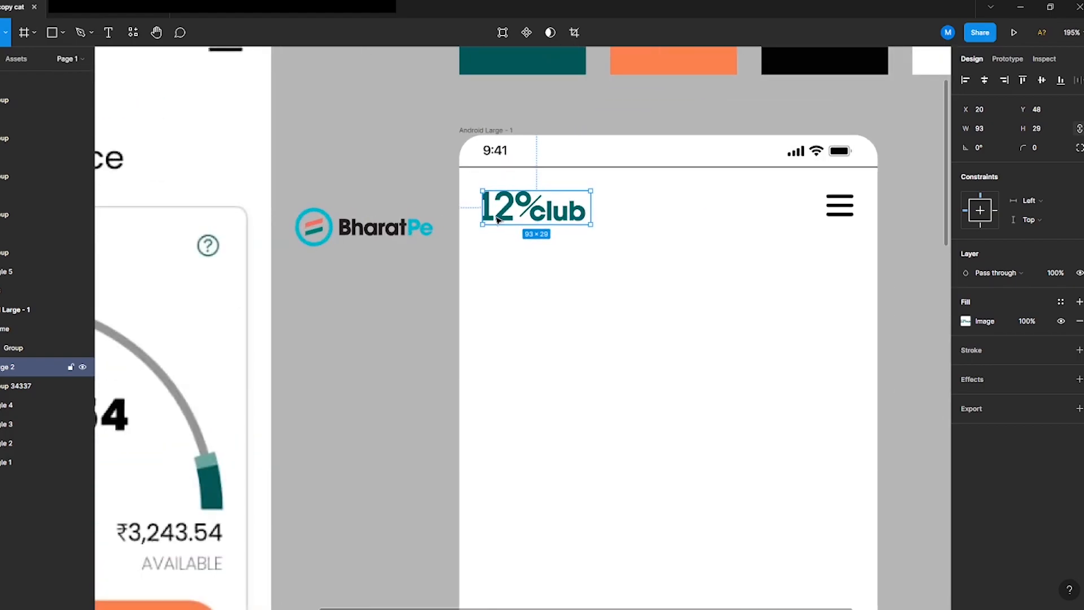
pyautogui.hotkey('shift', '0')
# Step: Create a greeting text with 'Hi' and the user's name below the logo and set its font size to 14
pyautogui.press('Escape')
pyautogui.press('t')
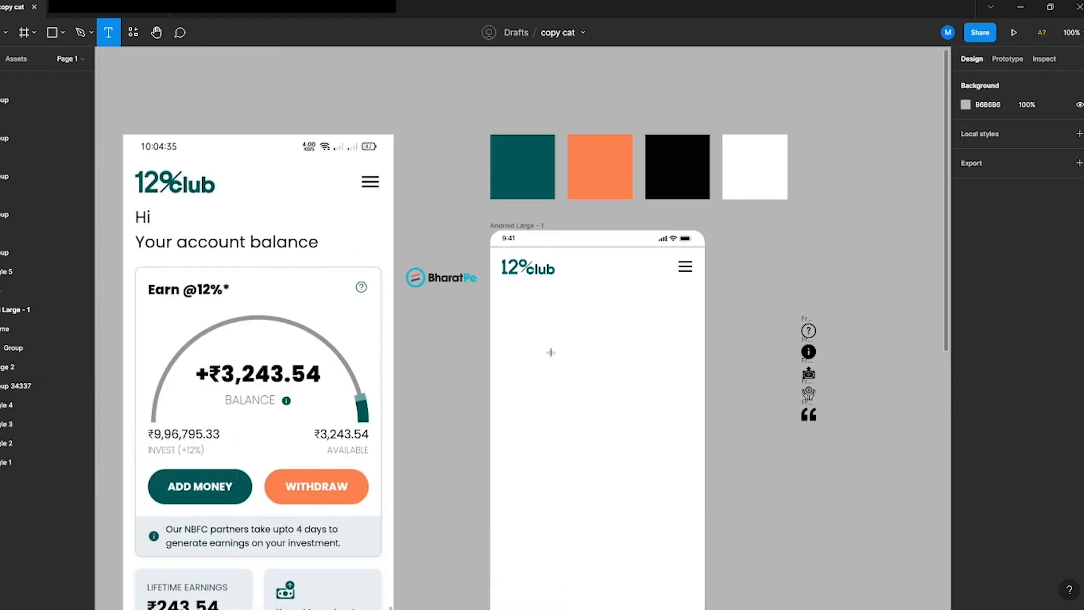
pyautogui.click(502, 297)
pyautogui.press('Escape')
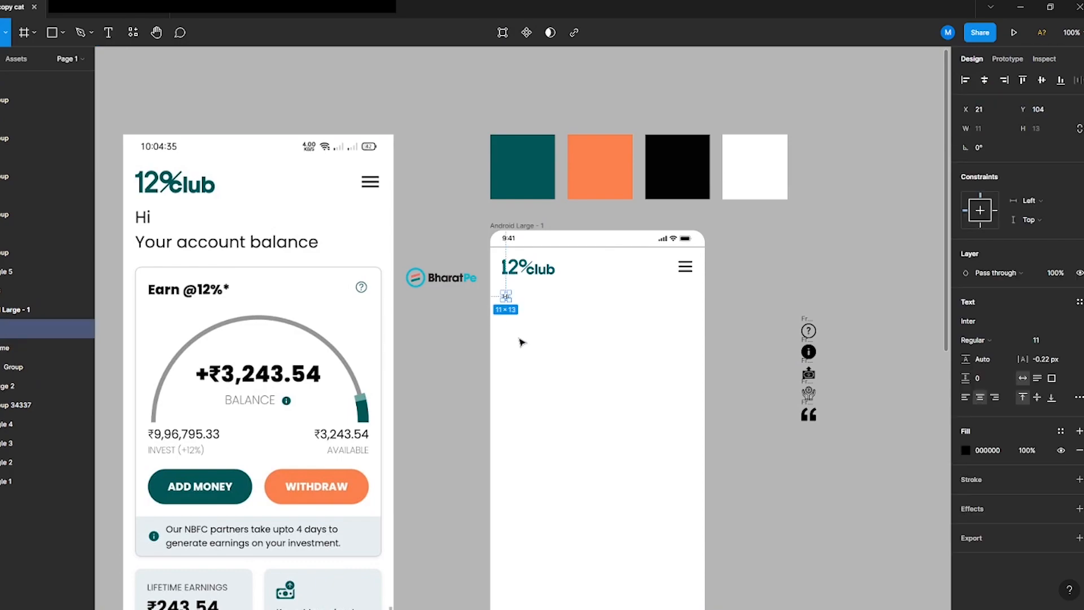
pyautogui.doubleClick(508, 298)
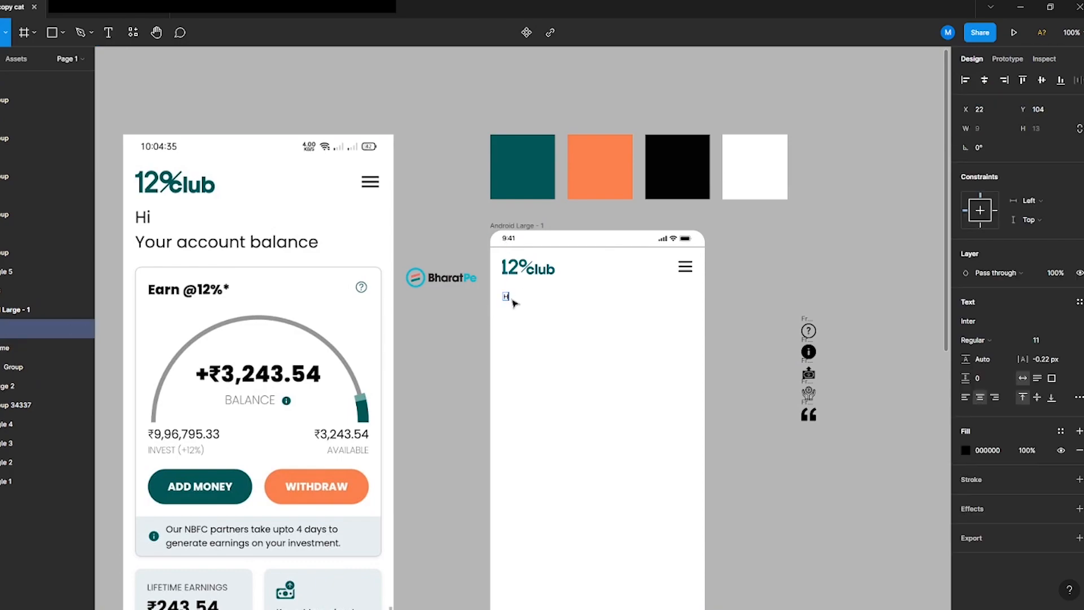
pyautogui.press('Escape')
pyautogui.moveTo(511, 298); pyautogui.dragTo(522, 297)
pyautogui.click(1041, 342)
pyautogui.write('15')
pyautogui.press('Return')
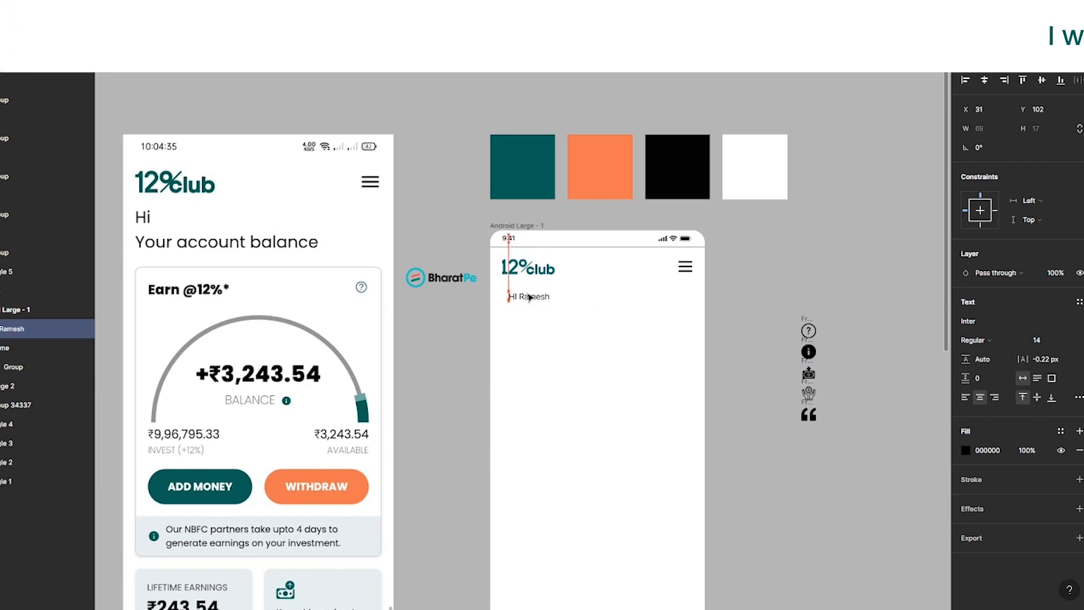
# Step: Nudge the 12%club logo left to line up with the greeting text
pyautogui.keyDown('shift'); pyautogui.click(528, 267); pyautogui.keyUp('shift')
pyautogui.doubleClick(514, 297)
pyautogui.press('Escape')
pyautogui.click(508, 267)
pyautogui.scroll(3, 500, 267)
pyautogui.moveTo(496, 267); pyautogui.dragTo(497, 267)
pyautogui.hotkey('shift', '0')
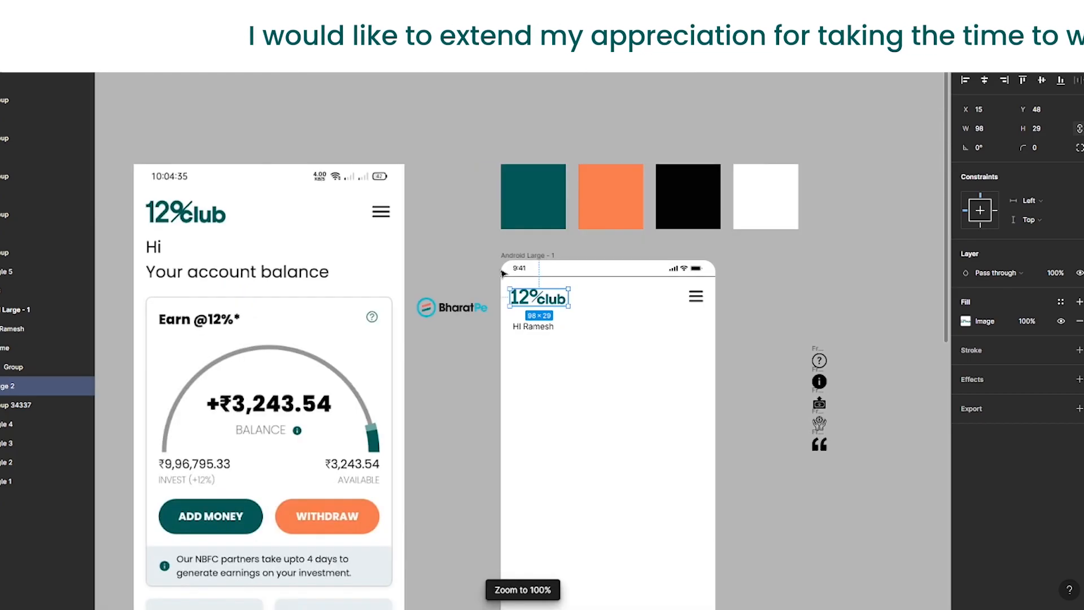
# Step: Change the greeting text's font to Poppins
pyautogui.click(534, 328)
pyautogui.moveTo(534, 332); pyautogui.dragTo(532, 328)
pyautogui.doubleClick(526, 324)
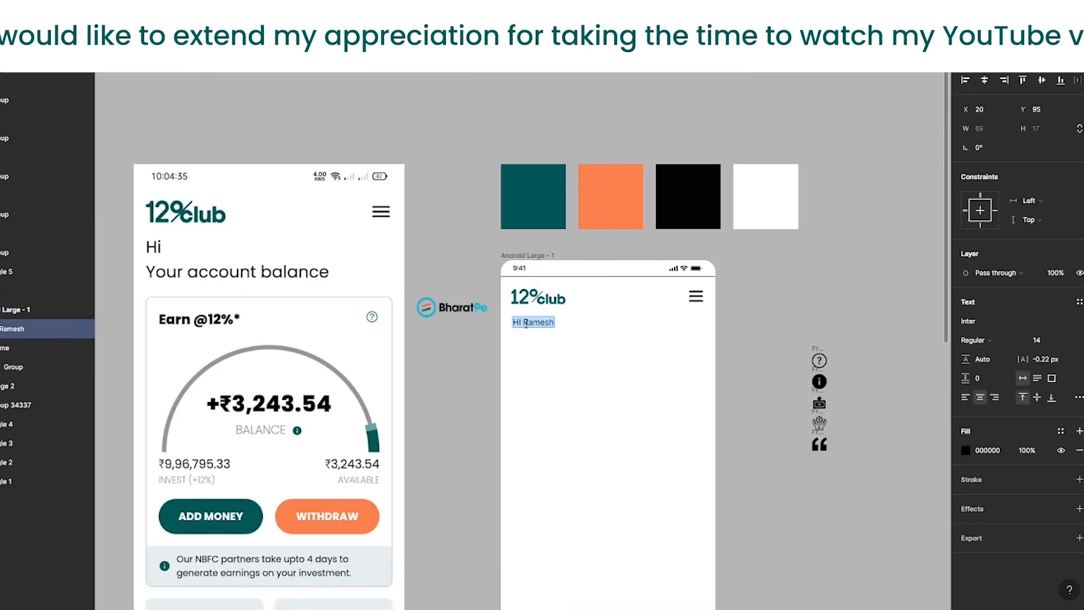
pyautogui.click(967, 323)
pyautogui.write('Poppins')
pyautogui.press('Return')
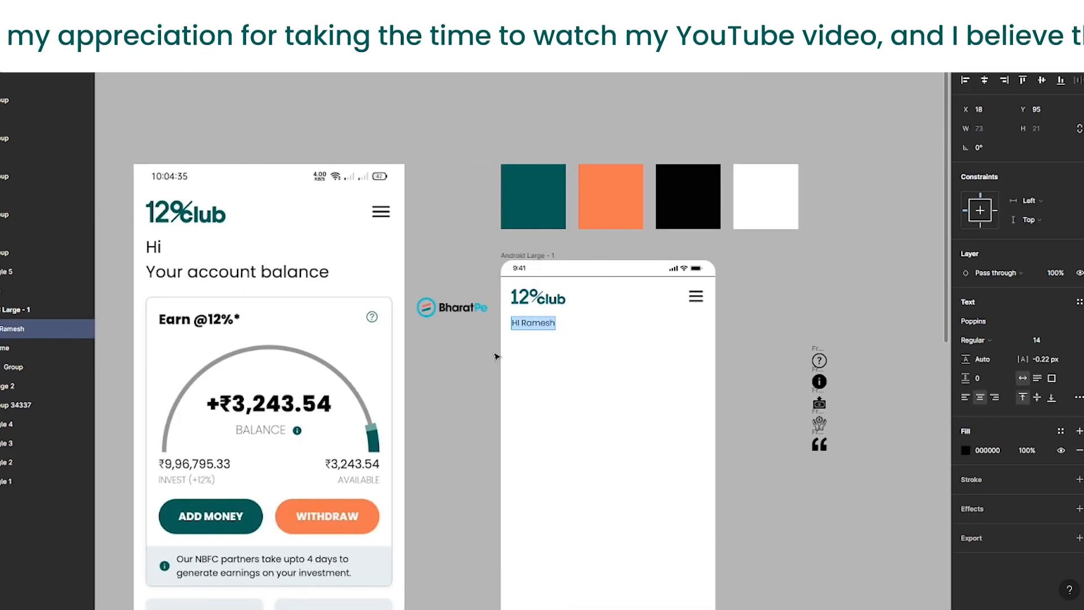
# Step: Add a 'Your account balance' text line beneath the greeting
pyautogui.moveTo(528, 336); pyautogui.dragTo(534, 341)
pyautogui.doubleClick(510, 341)
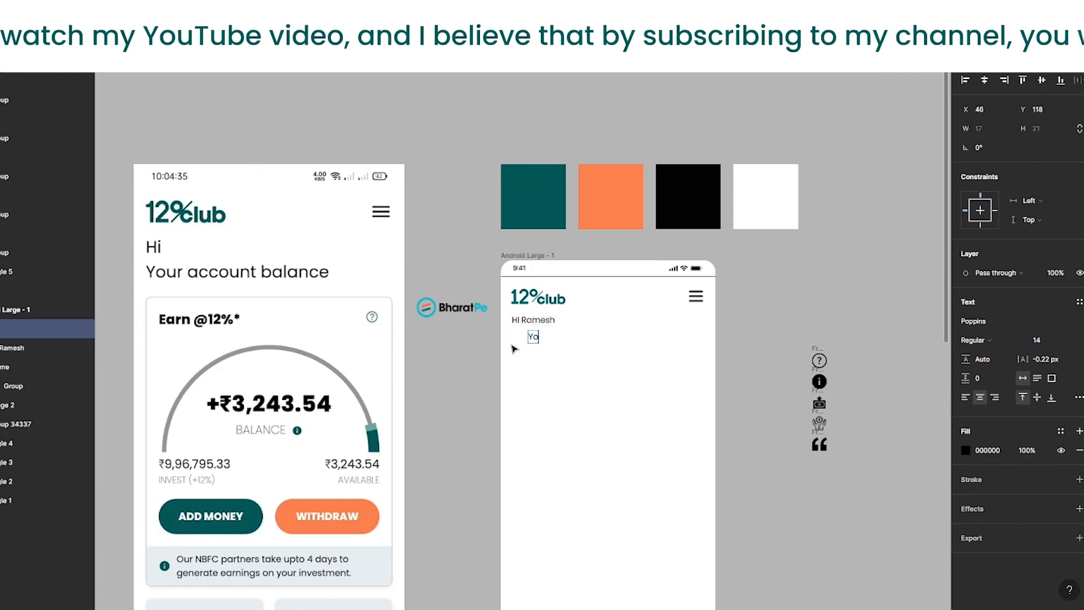
pyautogui.write('Your account balance')
pyautogui.press('Escape')
# Step: Position the greeting and balance text lines closely stacked beneath the logo
pyautogui.moveTo(532, 343); pyautogui.dragTo(538, 338)
pyautogui.click(525, 319)
pyautogui.doubleClick(521, 320)
pyautogui.press('Escape')
pyautogui.keyDown('shift'); pyautogui.click(556, 332); pyautogui.keyUp('shift')
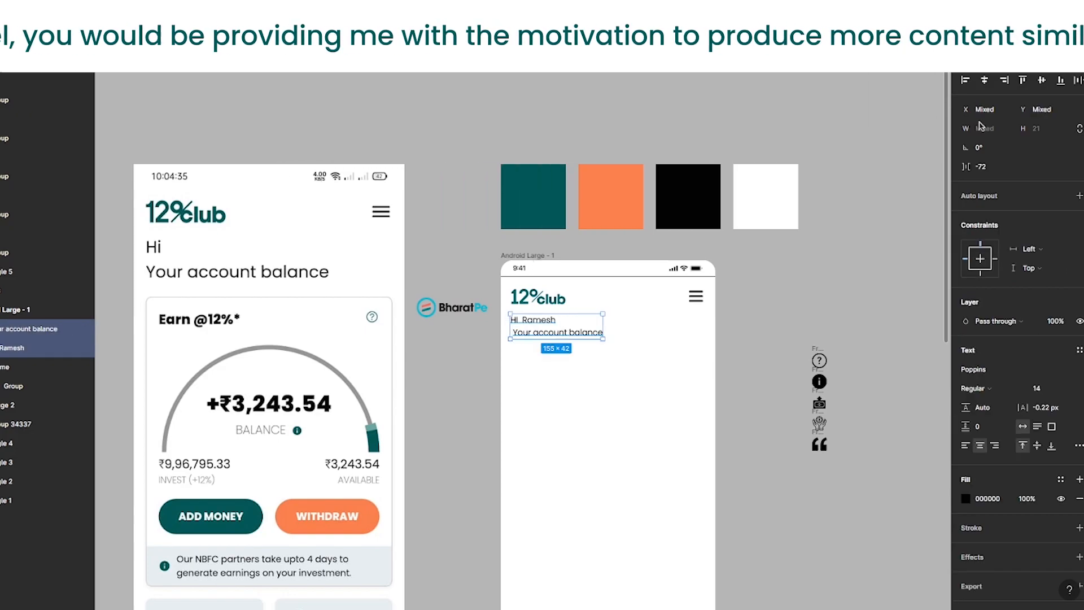
pyautogui.click(923, 115)
pyautogui.click(564, 333)
# Step: Change the font weight of the user's name in the greeting
pyautogui.doubleClick(527, 319)
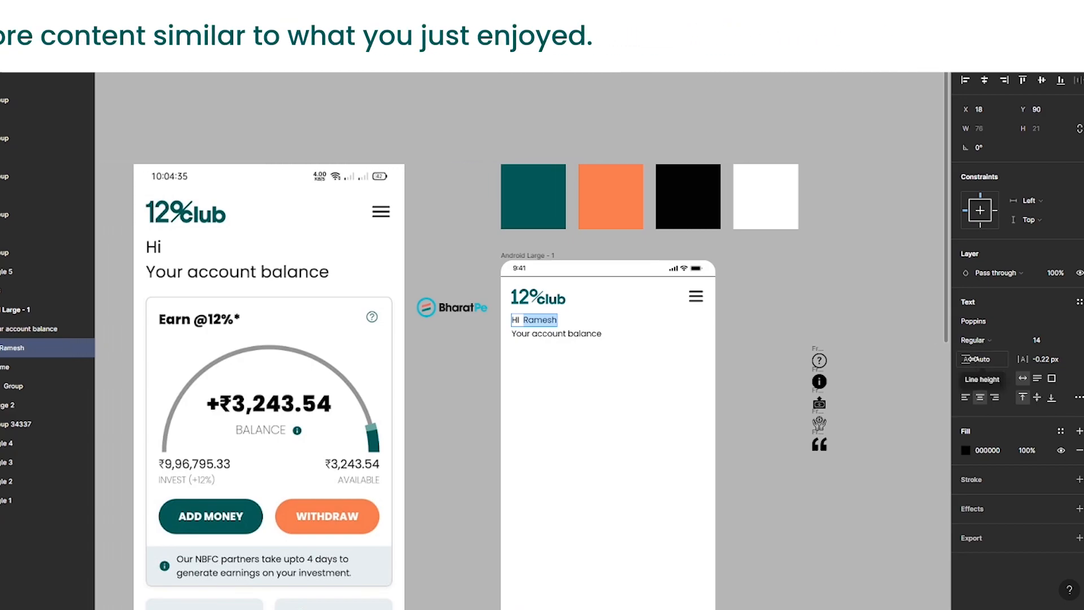
pyautogui.moveTo(404, 609)
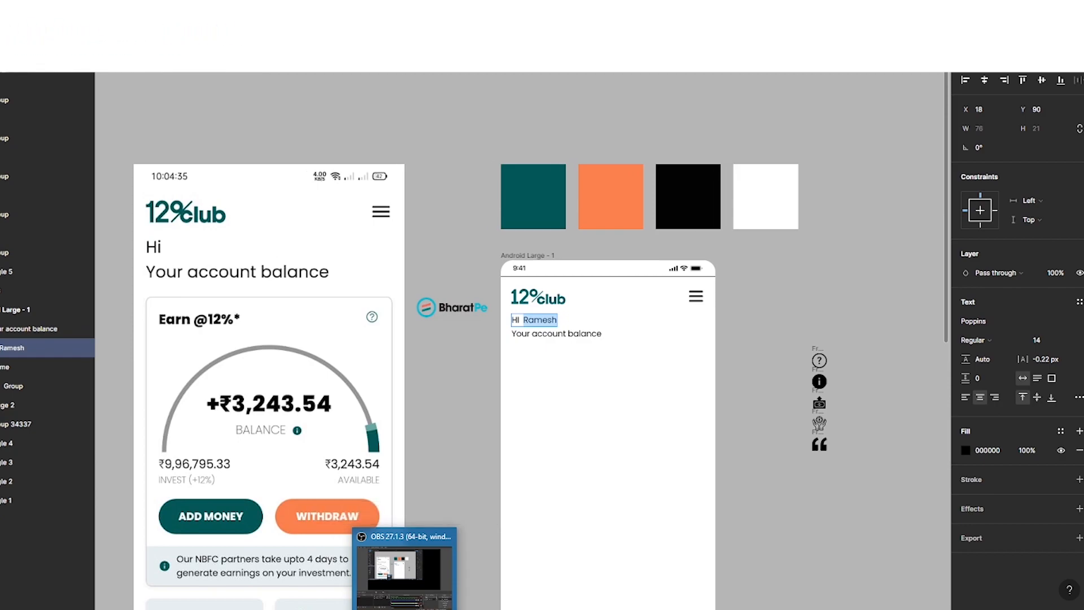
pyautogui.click(989, 341)
pyautogui.click(991, 354)
pyautogui.click(449, 457)
pyautogui.click(449, 457)
pyautogui.scroll(-1, 680, 385)
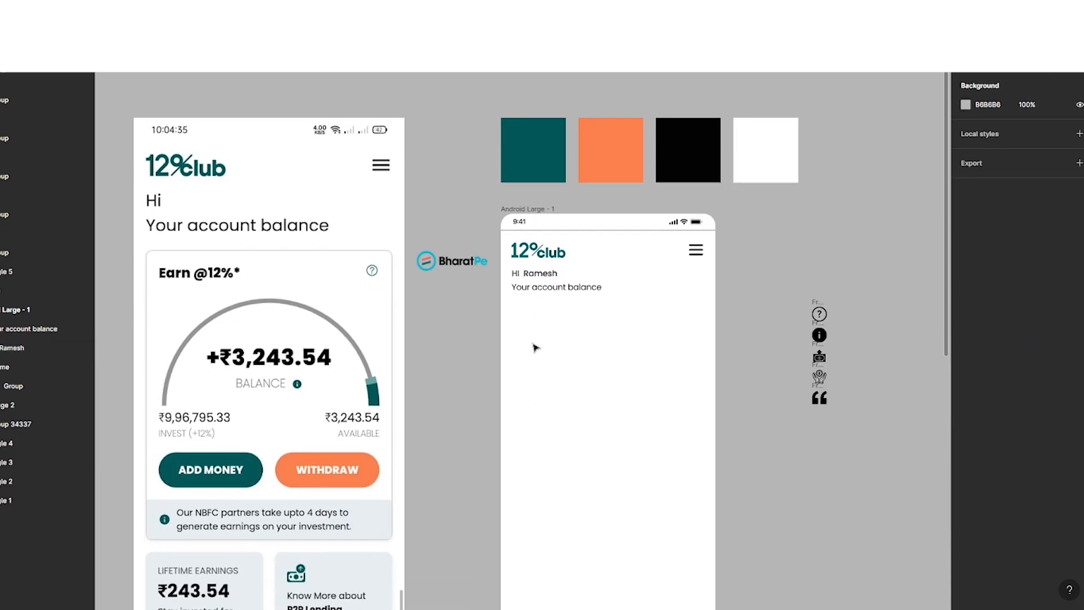
# Step: Draw a rectangle about 320 × 392 below the texts and center it horizontally in the frame
pyautogui.moveTo(515, 313)
pyautogui.mouseDown()
pyautogui.moveTo(703, 604)
pyautogui.moveTo(701, 443)
pyautogui.moveTo(706, 452)
pyautogui.mouseUp()
pyautogui.click(988, 129)
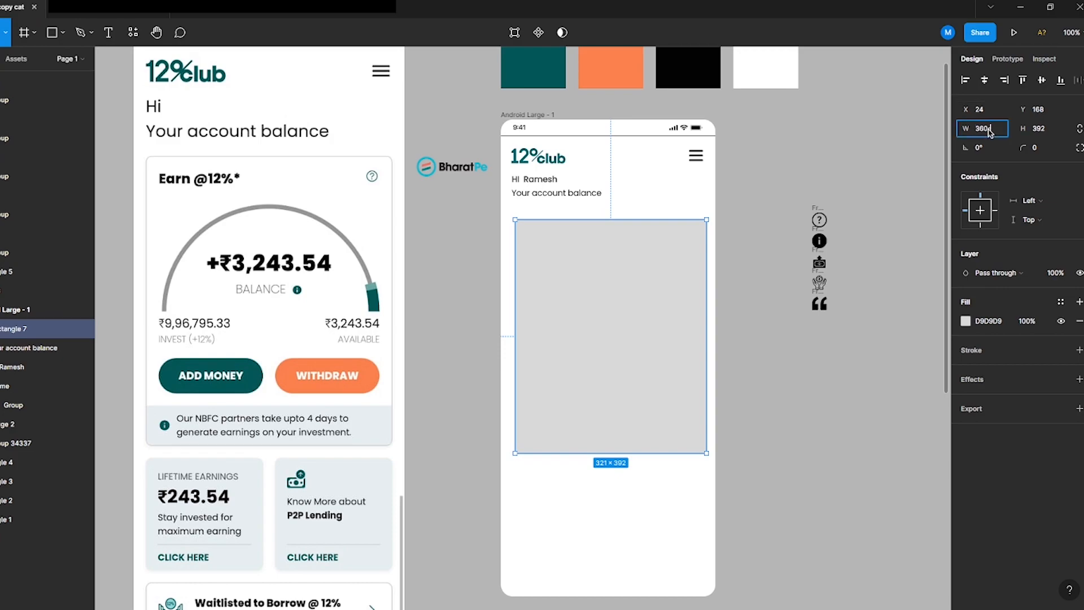
pyautogui.press('Return')
pyautogui.click(984, 80)
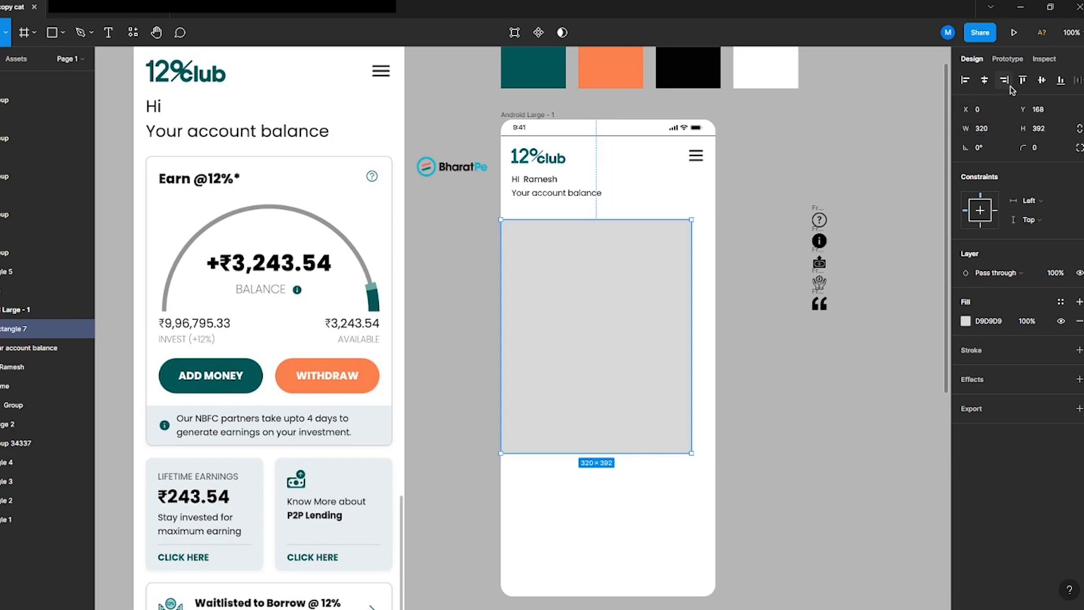
# Step: Replace the rectangle's fill with a stroke and set its corner radius to 13
pyautogui.click(1079, 321)
pyautogui.click(1079, 331)
pyautogui.write('5')
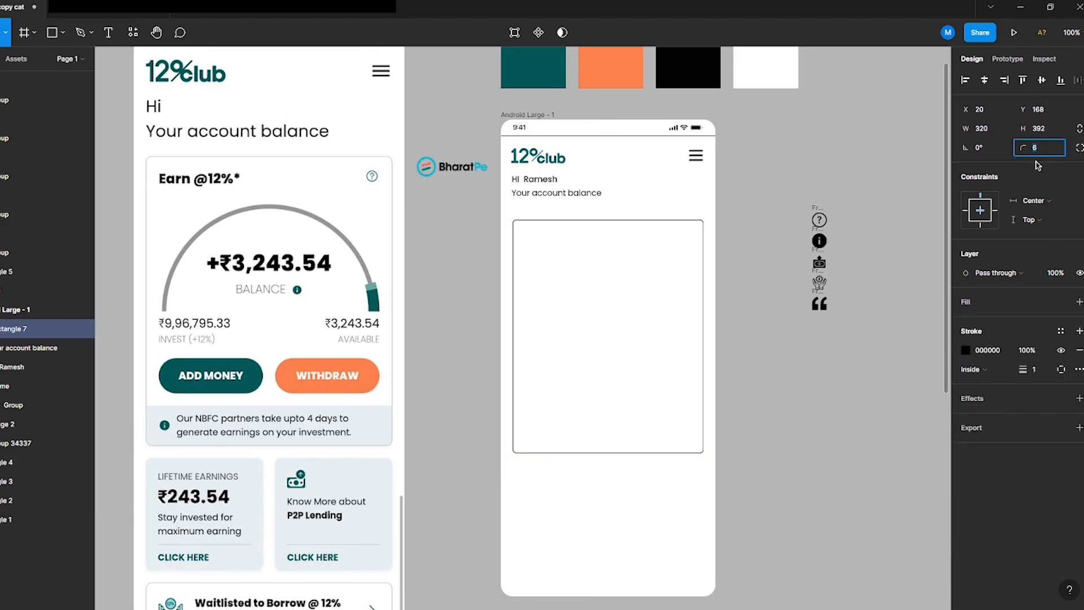
pyautogui.press('Return')
# Step: Set the card's stroke colour to B6B6B6 and add a drop shadow effect
pyautogui.click(966, 350)
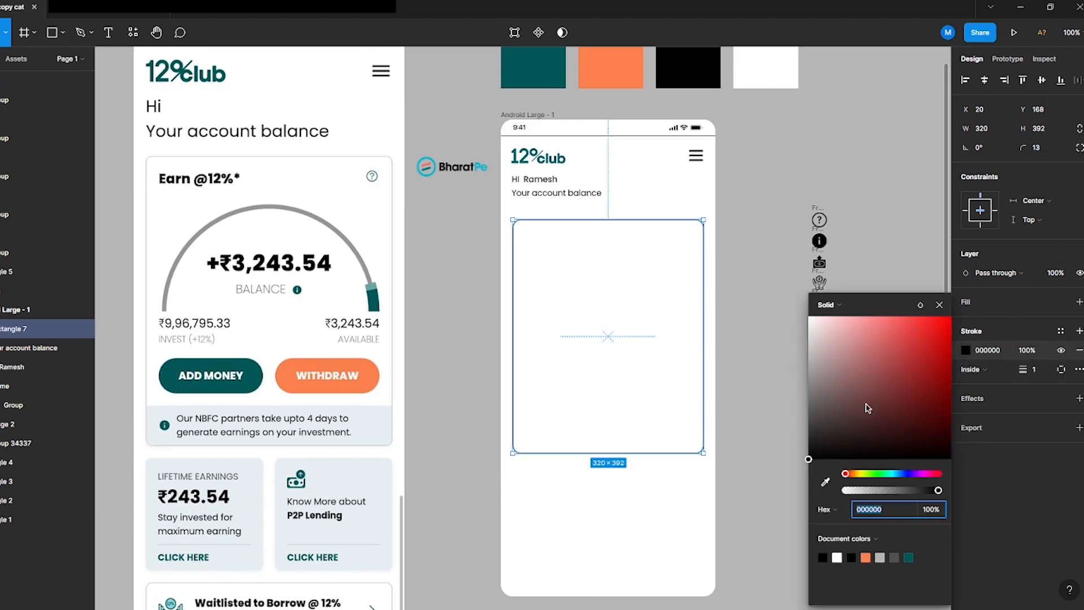
pyautogui.moveTo(825, 427)
pyautogui.mouseDown()
pyautogui.moveTo(812, 426)
pyautogui.moveTo(783, 358)
pyautogui.mouseUp()
pyautogui.click(1078, 397)
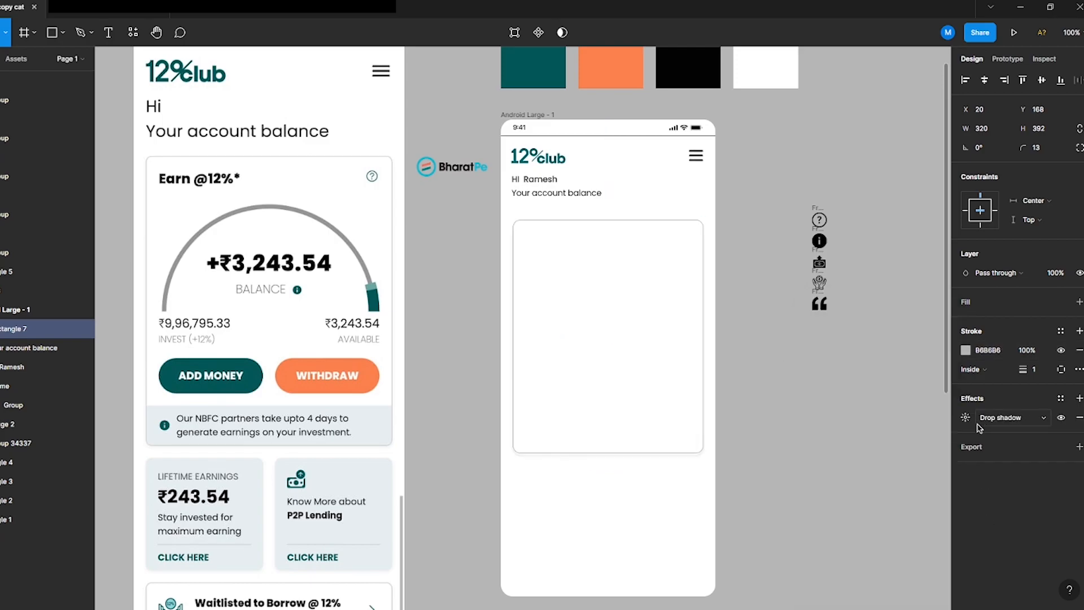
pyautogui.click(965, 417)
pyautogui.click(858, 465)
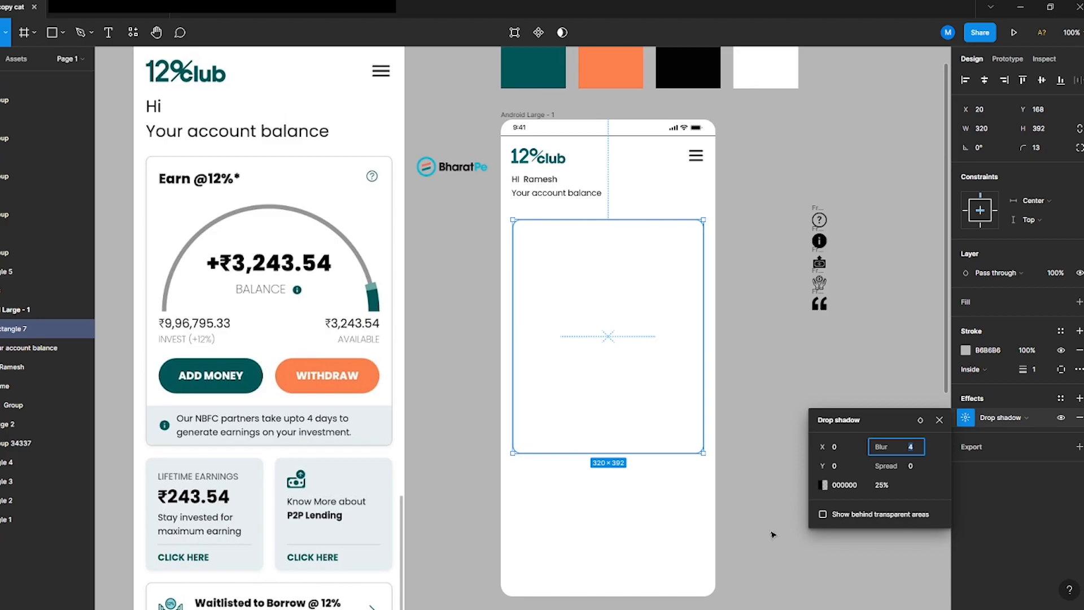
pyautogui.click(515, 267)
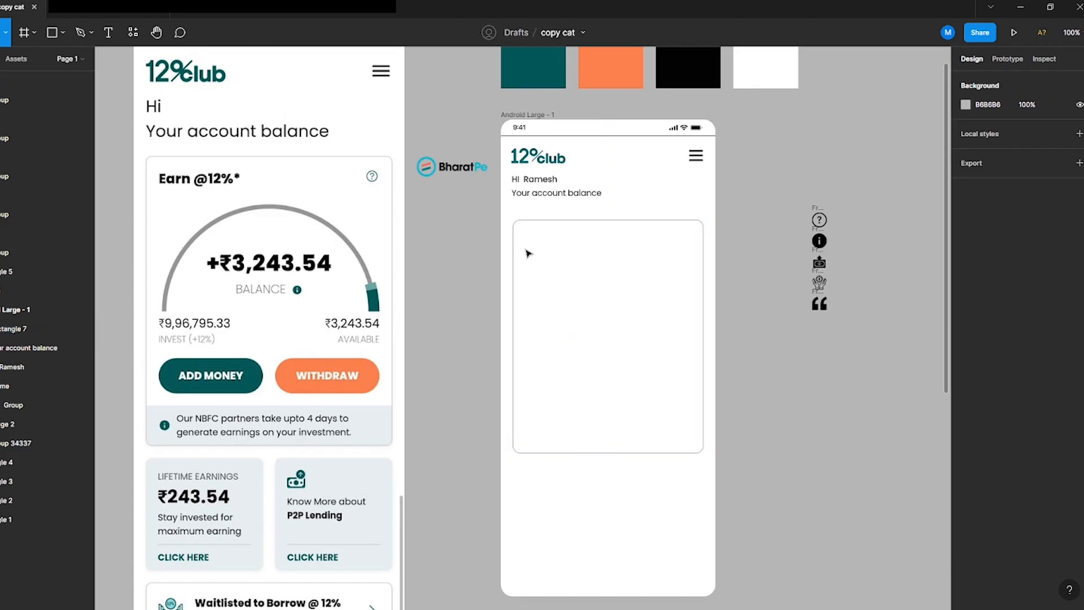
pyautogui.press('t')
pyautogui.click(526, 245)
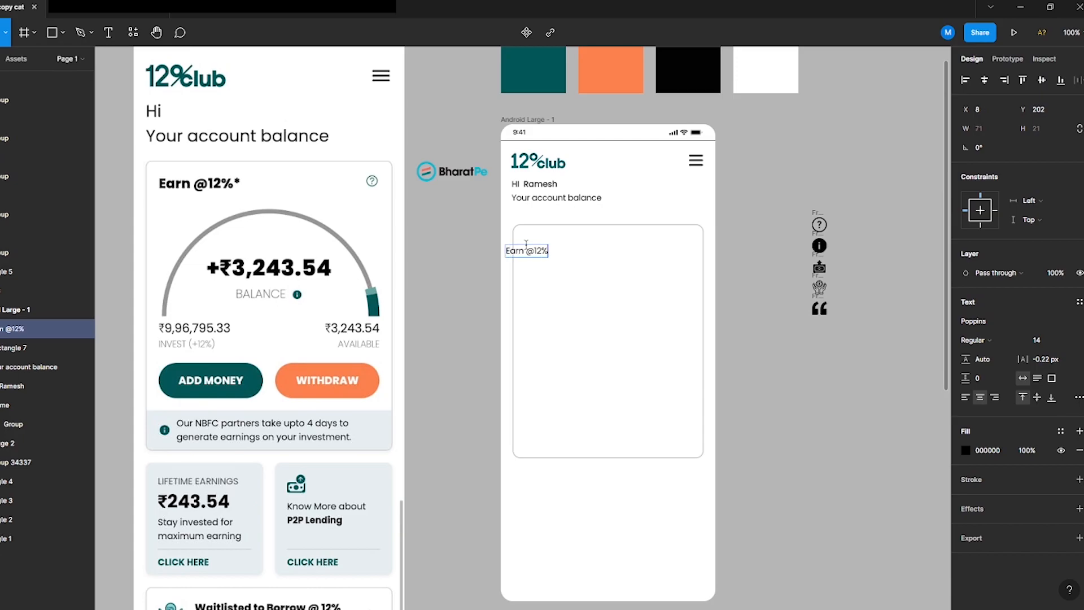
pyautogui.write('Earn @12%*')
pyautogui.press('Escape')
pyautogui.moveTo(524, 255); pyautogui.dragTo(565, 250)
pyautogui.click(1045, 340)
pyautogui.write('18')
pyautogui.press('Return')
# Step: Set the heading's weight to SemiBold and nudge it up slightly
pyautogui.scroll(1, 542, 245)
pyautogui.scroll(-1, 567, 249)
pyautogui.click(976, 340)
pyautogui.click(993, 374)
pyautogui.press('Up')
pyautogui.press('Up')
pyautogui.press('Up')
pyautogui.press('Up')
pyautogui.press('Up')
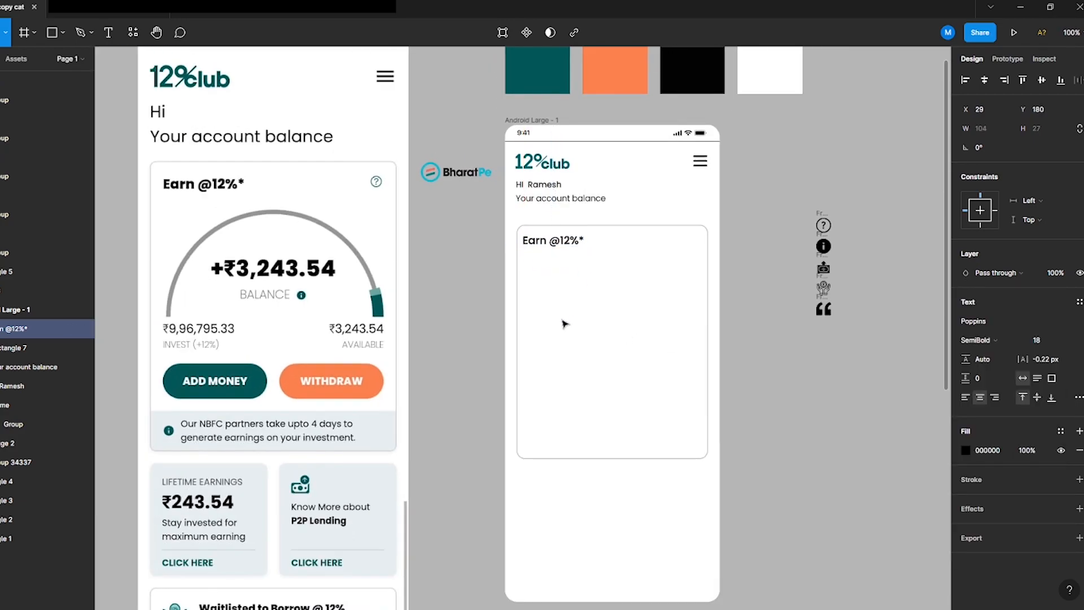
# Step: Place the question-mark icon at the card's top right and scale it to 18 × 18
pyautogui.click(630, 167)
pyautogui.click(824, 228)
pyautogui.moveTo(825, 228); pyautogui.dragTo(689, 245)
pyautogui.press('k')
pyautogui.click(1051, 149)
pyautogui.press('Up')
pyautogui.press('Up')
pyautogui.press('Up')
pyautogui.press('Up')
pyautogui.press('Up')
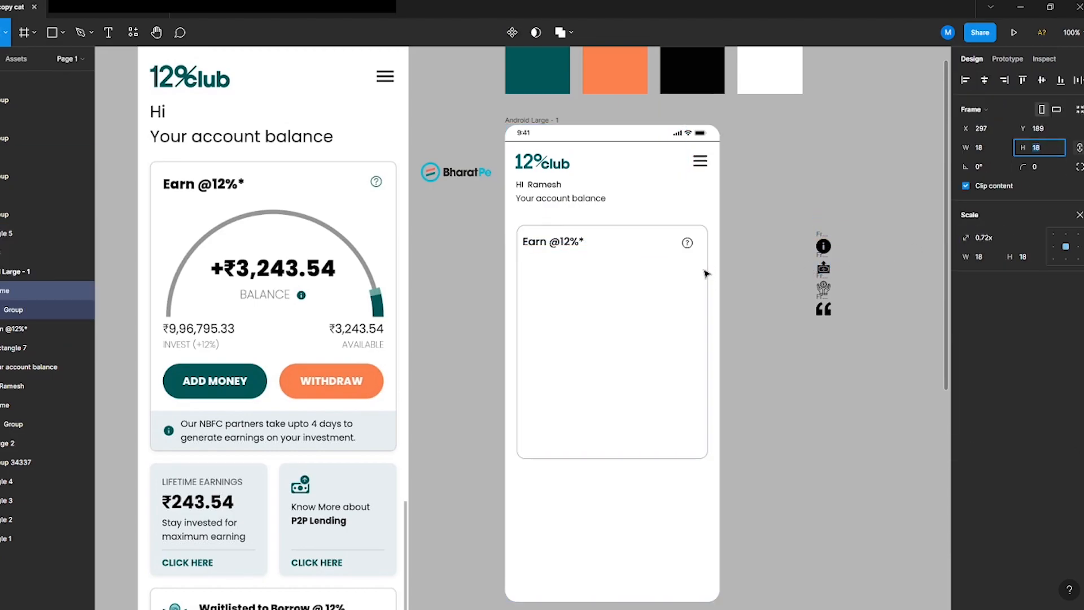
# Step: Nudge the question-mark icon so it lines up with the card heading
pyautogui.scroll(1, 693, 246)
pyautogui.moveTo(687, 246)
pyautogui.mouseDown()
pyautogui.moveTo(706, 244)
pyautogui.moveTo(695, 244)
pyautogui.mouseUp()
pyautogui.hotkey('shift', '0')
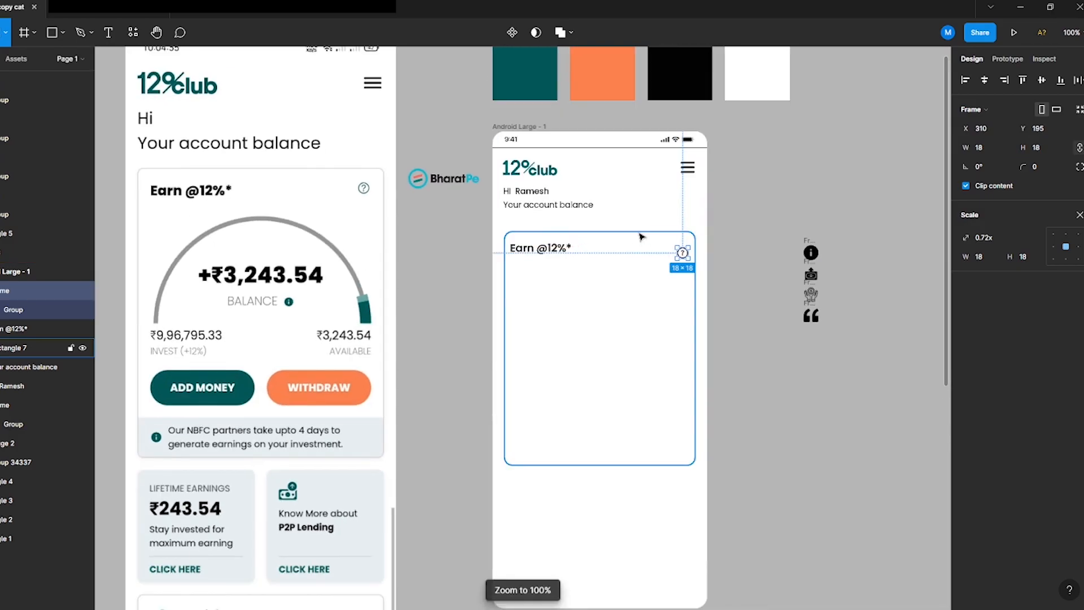
pyautogui.keyDown('shift'); pyautogui.click(540, 248); pyautogui.keyUp('shift')
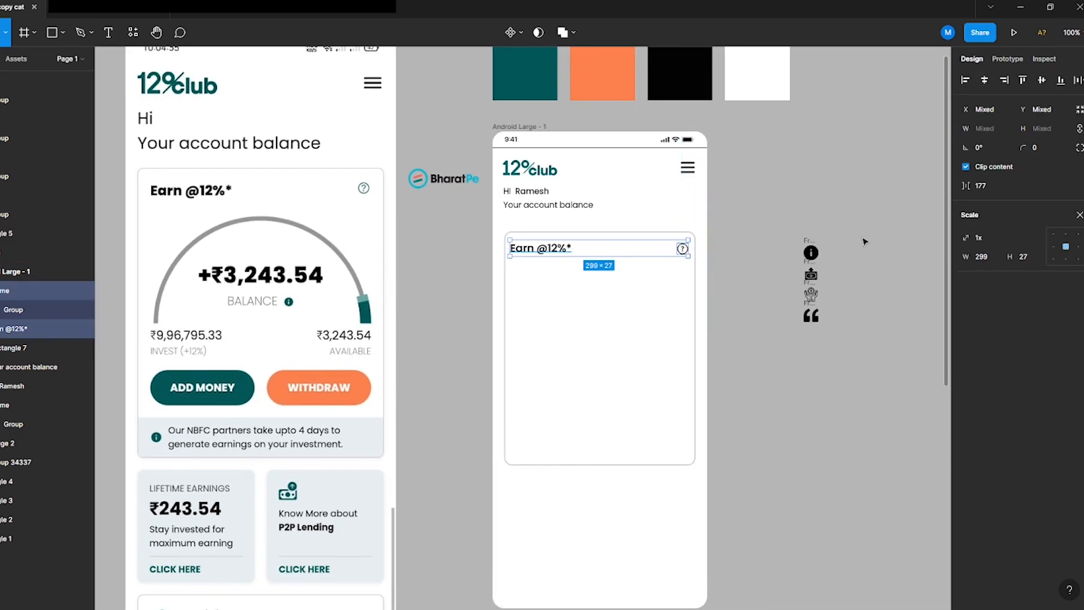
pyautogui.click(768, 471)
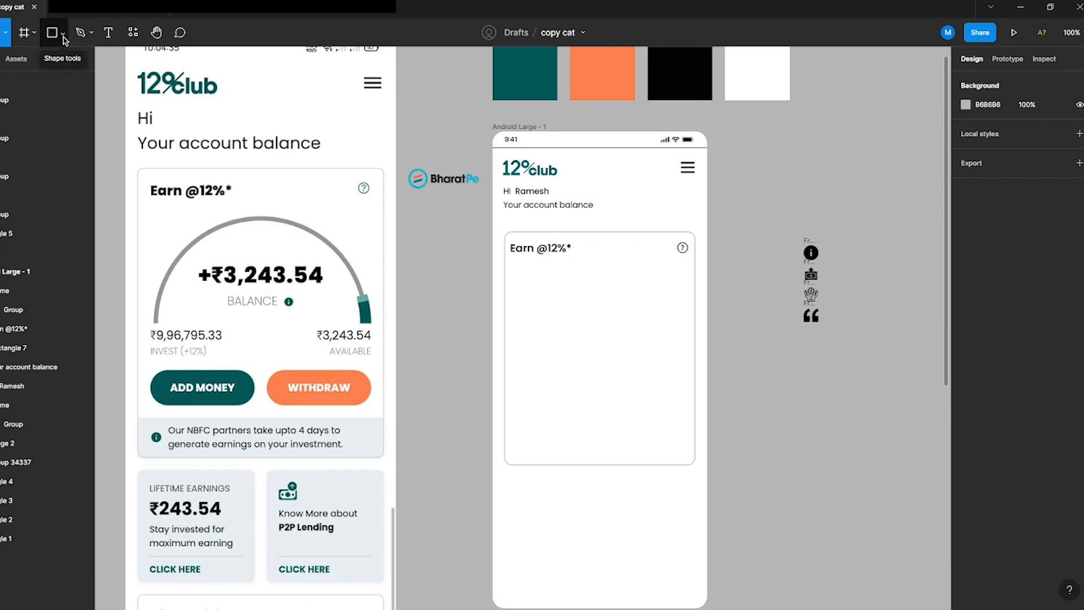
# Step: Draw a circle about 256 × 256 inside the card and trim it into a half-ring arc for the gauge
pyautogui.press('o')
pyautogui.moveTo(539, 294); pyautogui.dragTo(667, 447)
pyautogui.moveTo(636, 386); pyautogui.dragTo(622, 376)
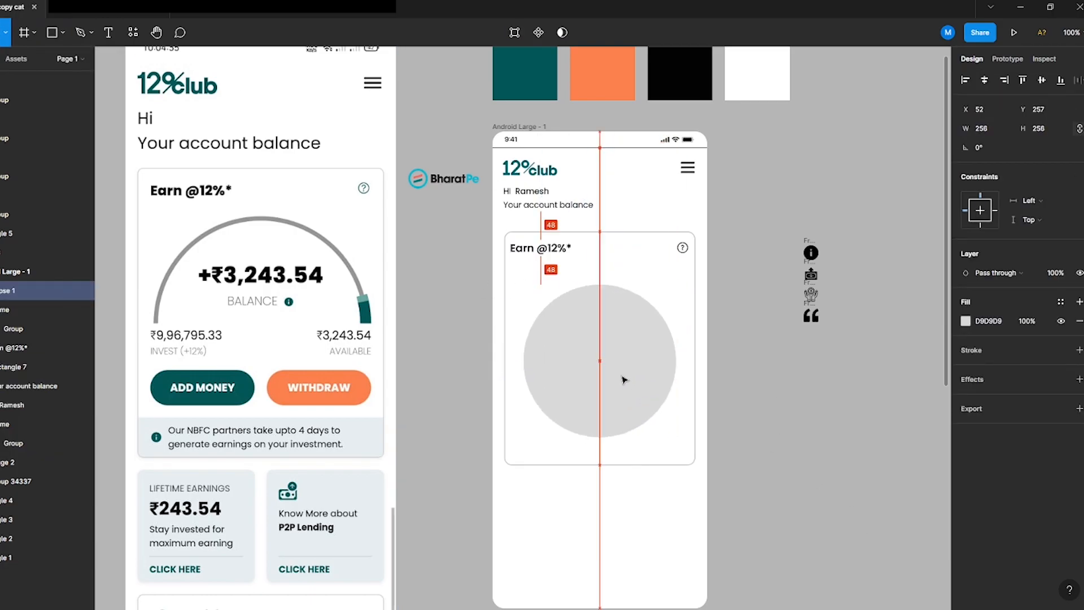
pyautogui.moveTo(676, 437); pyautogui.dragTo(681, 442)
pyautogui.moveTo(676, 367); pyautogui.dragTo(442, 358)
pyautogui.moveTo(602, 363); pyautogui.dragTo(625, 286)
pyautogui.click(465, 346)
pyautogui.click(663, 317)
# Step: Duplicate the arc into a short segment at its right end, scaled to about 286 × 286, and send it backward
pyautogui.hotkey('ctrl', 'd')
pyautogui.moveTo(600, 284); pyautogui.dragTo(684, 276)
pyautogui.press('k')
pyautogui.moveTo(521, 360); pyautogui.dragTo(684, 311)
pyautogui.moveTo(684, 274); pyautogui.dragTo(685, 272)
pyautogui.hotkey('ctrl', 'd')
pyautogui.moveTo(671, 324); pyautogui.dragTo(664, 314)
pyautogui.hotkey('ctrl', '[')
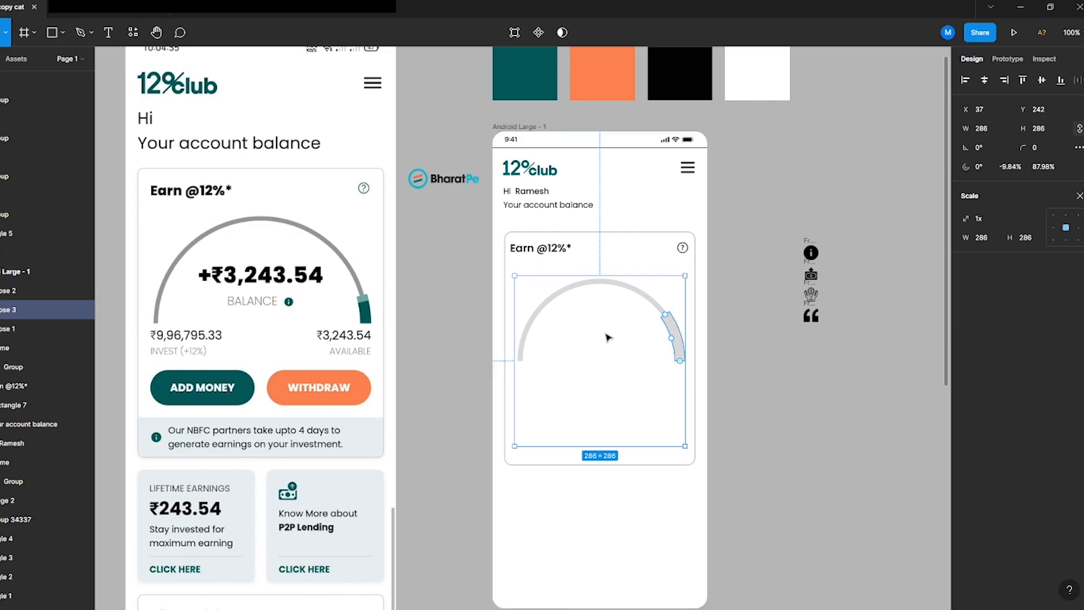
# Step: Colour the gauge's end segments light teal and dark teal by sampling colours from the reference screenshot
pyautogui.press('i')
pyautogui.click(364, 297)
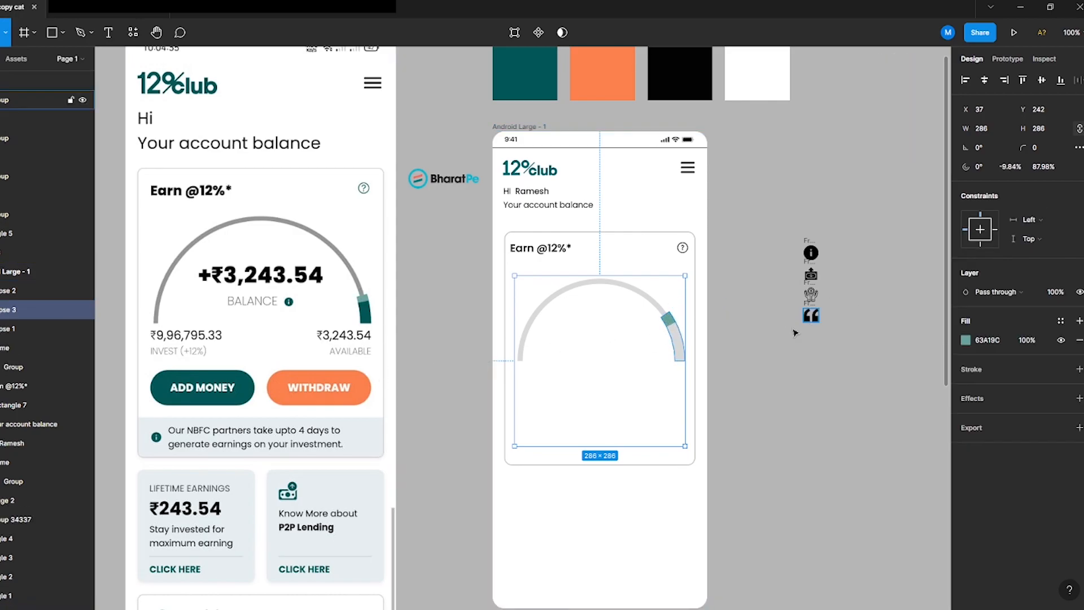
pyautogui.click(681, 338)
pyautogui.press('i')
pyautogui.click(244, 391)
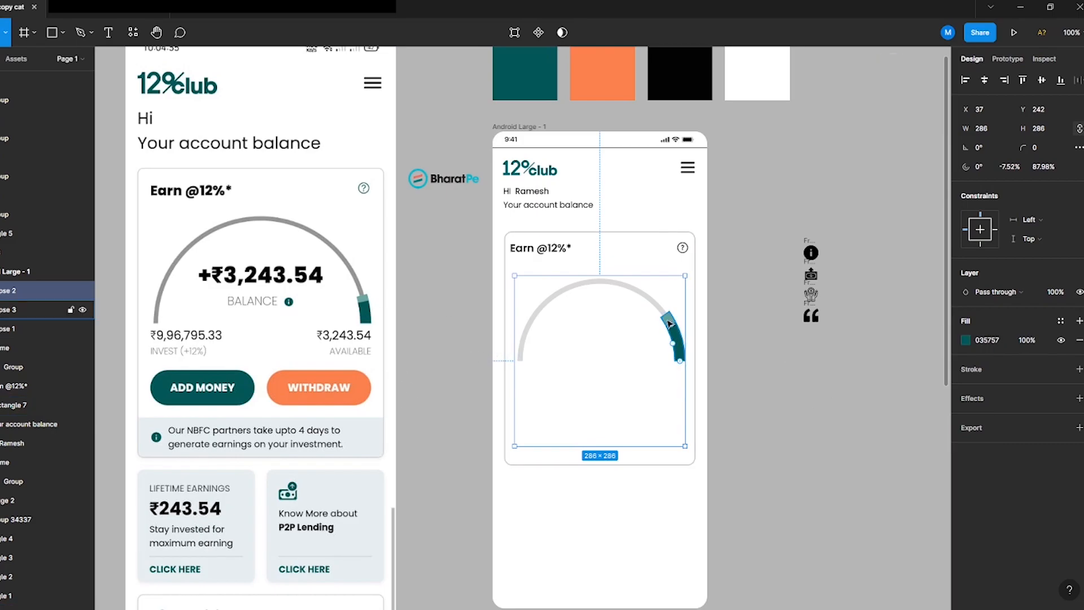
pyautogui.click(668, 319)
pyautogui.moveTo(666, 318); pyautogui.dragTo(670, 326)
pyautogui.click(689, 343)
pyautogui.click(682, 345)
pyautogui.click(668, 320)
# Step: Colour the main gauge arc grey by sampling the reference gauge
pyautogui.click(533, 311)
pyautogui.press('i')
pyautogui.click(274, 219)
pyautogui.click(848, 503)
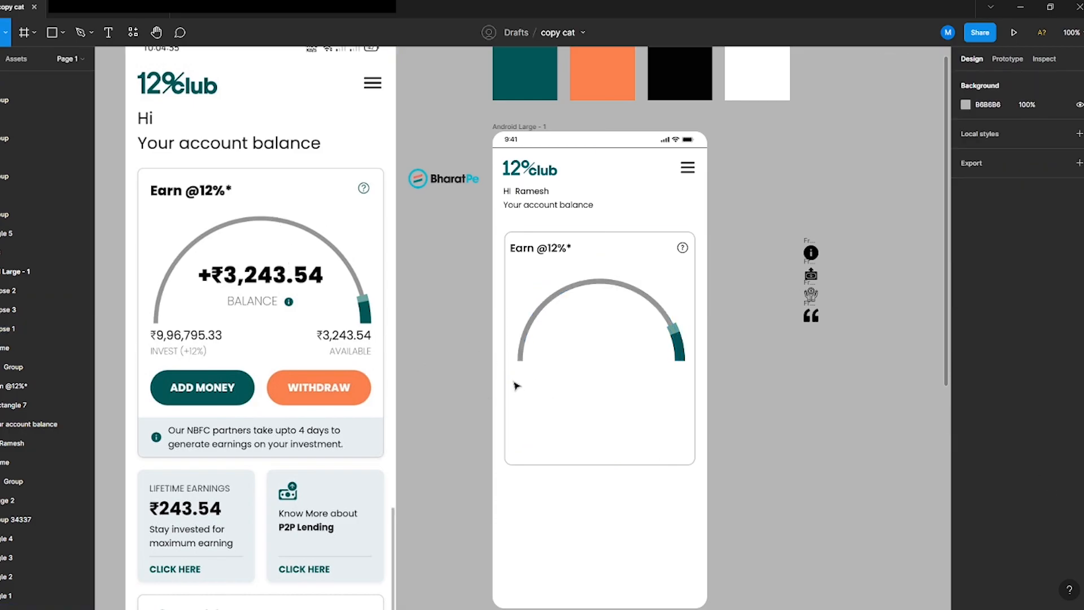
# Step: Add the amount text 9,96,795 below the gauge's left end
pyautogui.press('t')
pyautogui.click(514, 387)
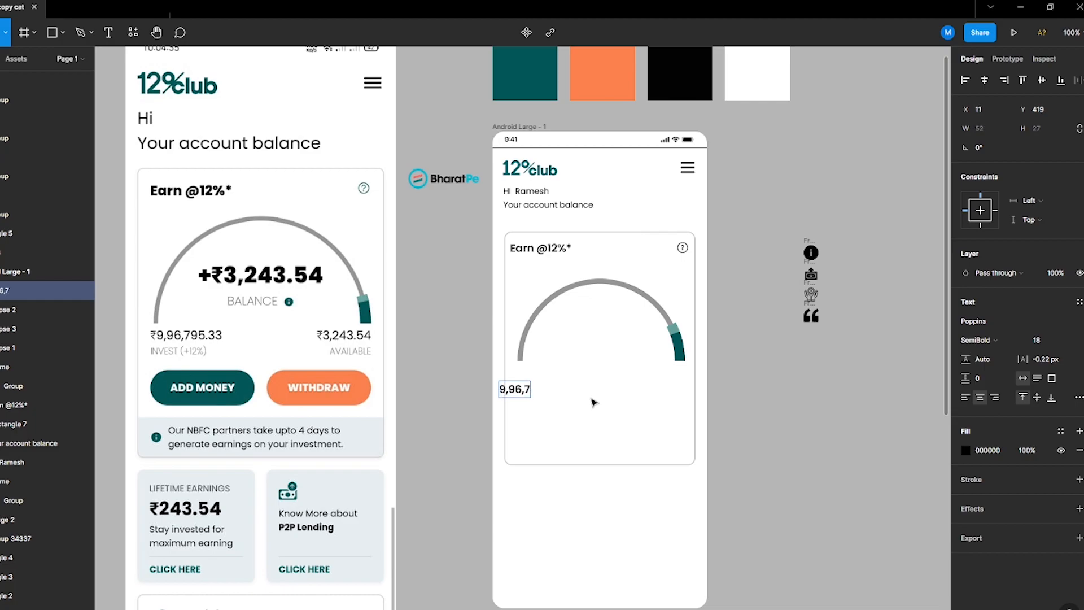
pyautogui.click(579, 511)
# Step: Duplicate the amount below itself as the label 'Invest(+12%)' in Regular weight
pyautogui.moveTo(511, 393)
pyautogui.mouseDown()
pyautogui.moveTo(527, 377)
pyautogui.moveTo(527, 393)
pyautogui.mouseUp()
pyautogui.doubleClick(529, 390)
pyautogui.press('BackSpace')
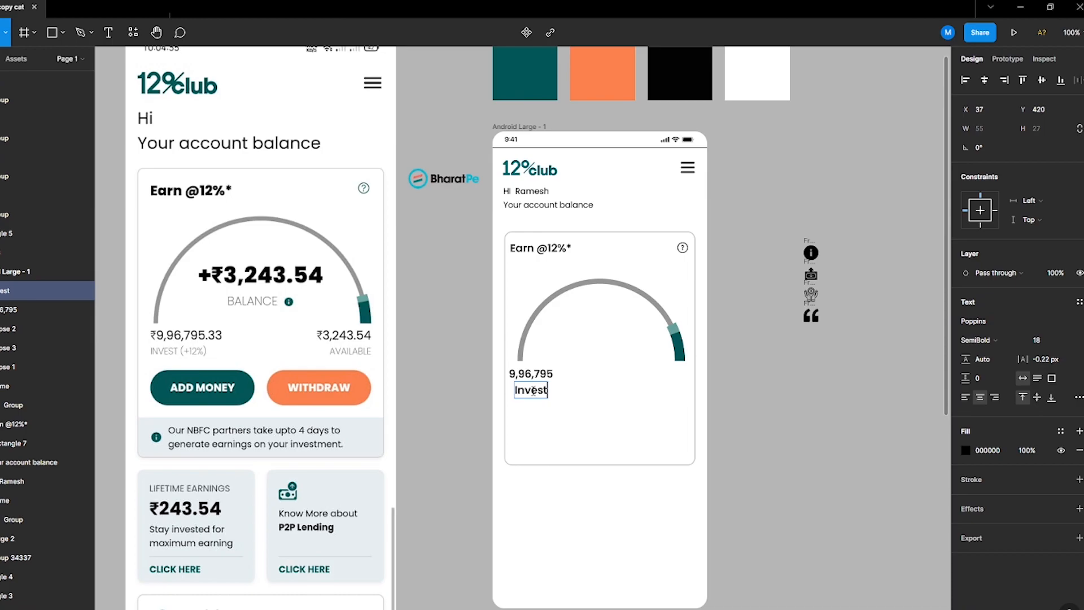
pyautogui.write('Invest(+12%)')
pyautogui.press('Escape')
pyautogui.click(974, 345)
pyautogui.click(985, 310)
# Step: Left-align the amount with its Invest label and nudge the pair into place
pyautogui.click(502, 370)
pyautogui.moveTo(524, 391); pyautogui.dragTo(532, 390)
pyautogui.keyDown('shift'); pyautogui.click(537, 375); pyautogui.keyUp('shift')
pyautogui.click(984, 80)
pyautogui.press('Left')
pyautogui.press('Up')
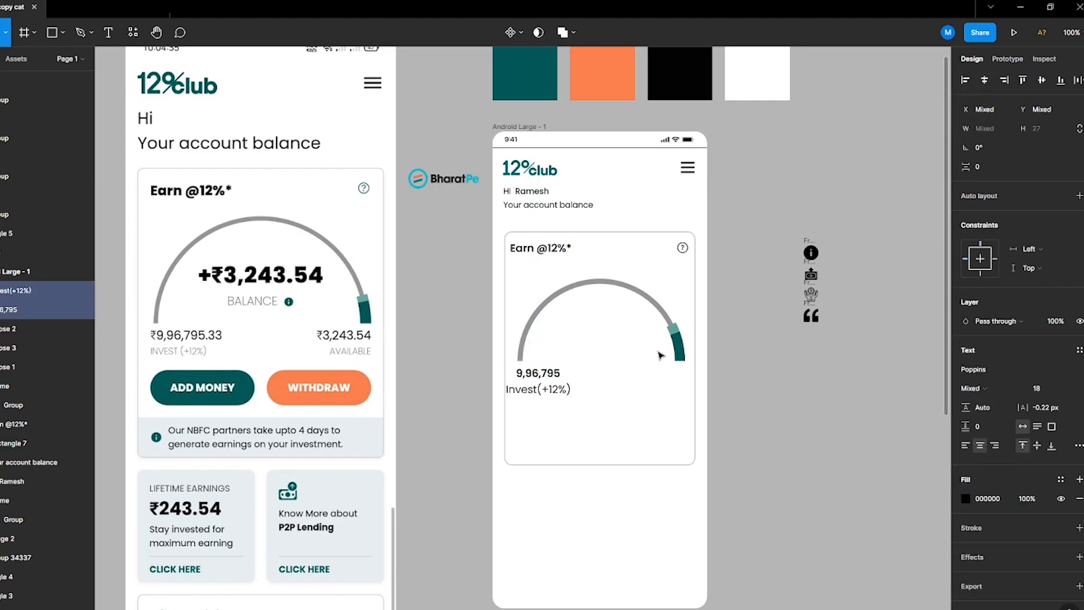
pyautogui.click(964, 80)
pyautogui.hotkey('shift', 'Right')
pyautogui.press('Left')
pyautogui.press('Left')
pyautogui.press('Left')
pyautogui.press('Left')
pyautogui.press('Left')
pyautogui.press('Up')
# Step: Duplicate the amount and label to the gauge's right end and set the amount to 3,243.54
pyautogui.moveTo(551, 383); pyautogui.dragTo(668, 388)
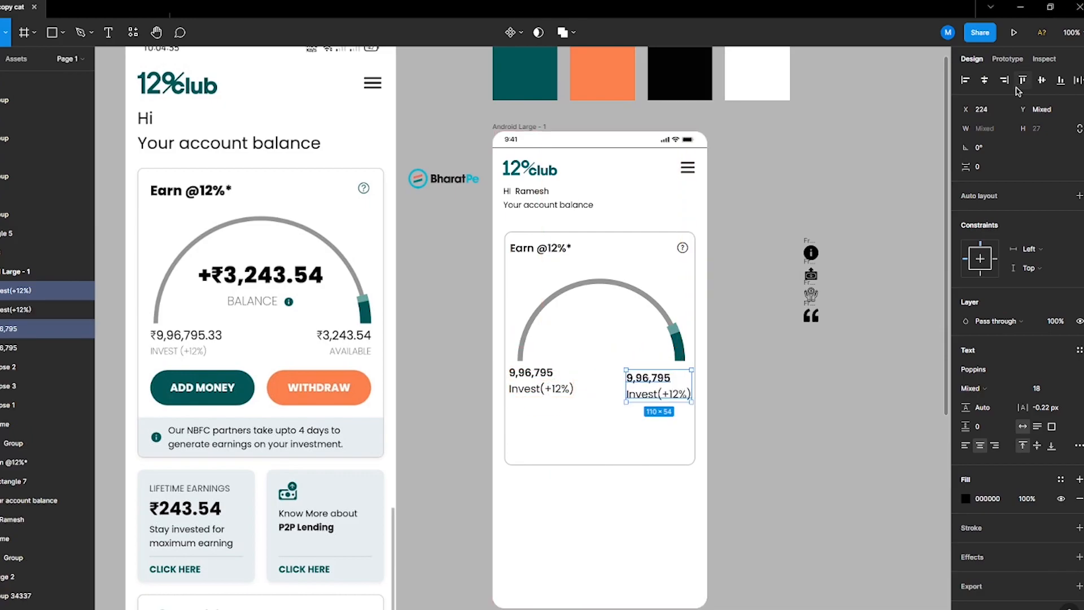
pyautogui.doubleClick(654, 377)
pyautogui.write('3')
pyautogui.write('243.54')
pyautogui.press('Left')
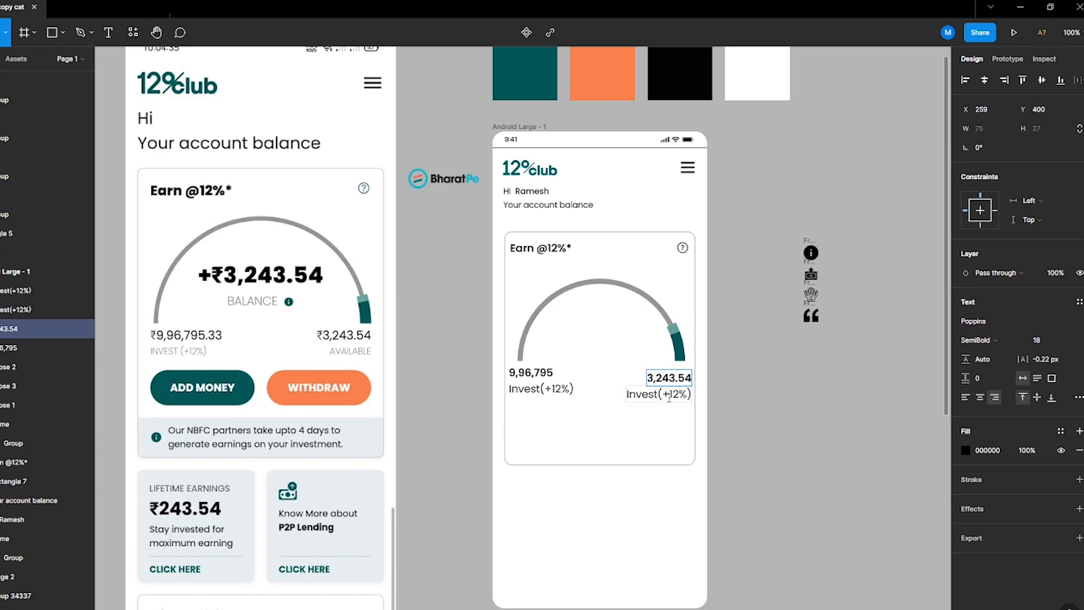
# Step: Change the right-hand label to 'Available'
pyautogui.doubleClick(669, 396)
pyautogui.write('ailable')
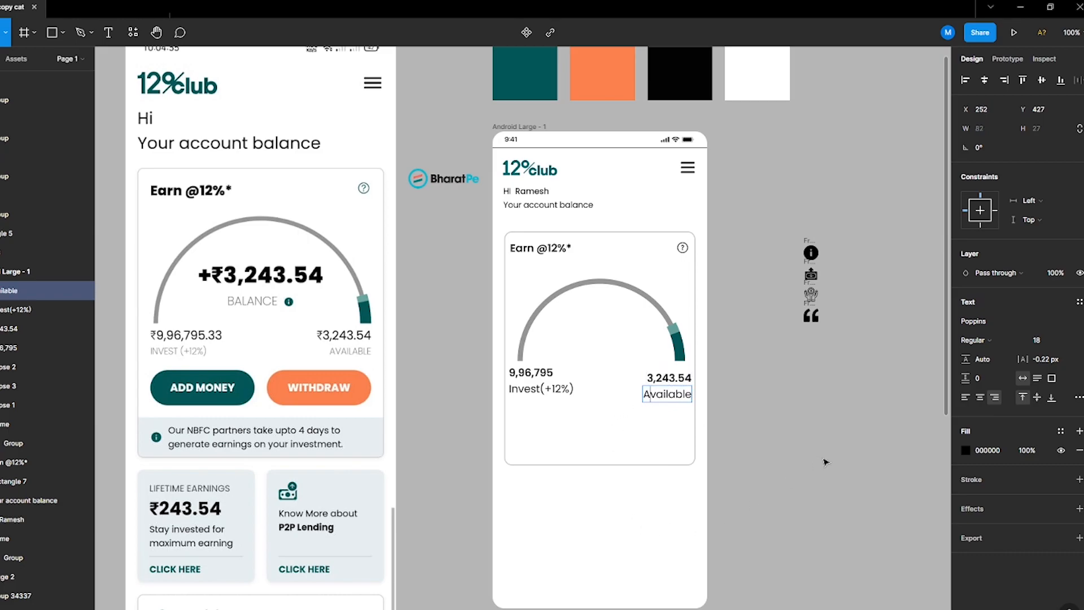
pyautogui.press('Escape')
# Step: Copy the right amount and label into the gauge's centre and set the amount to +3,243.54
pyautogui.click(666, 378)
pyautogui.keyDown('shift'); pyautogui.click(672, 394); pyautogui.keyUp('shift')
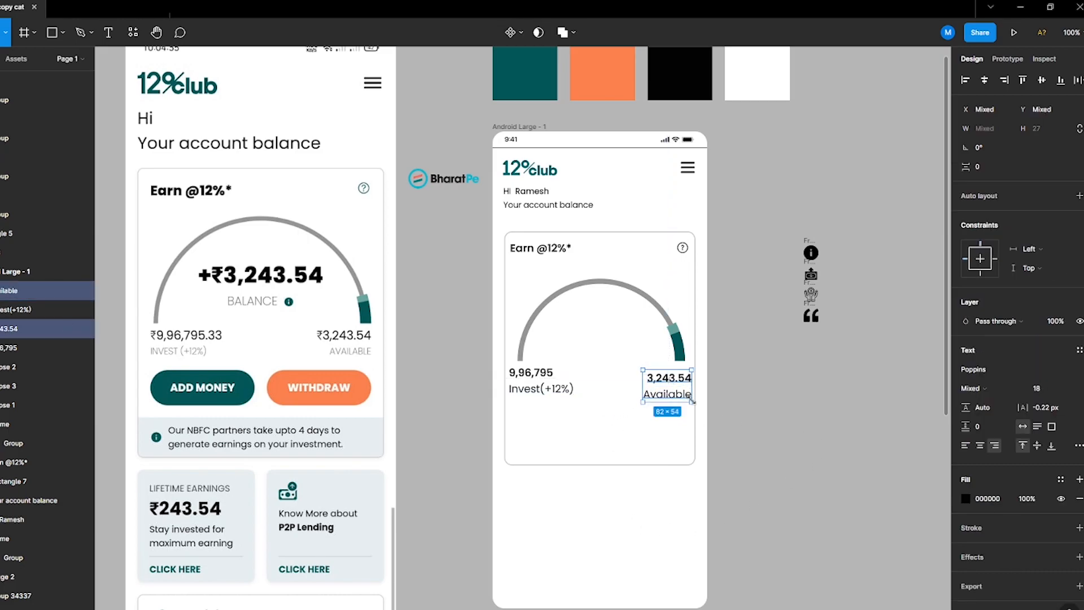
pyautogui.press('k')
pyautogui.moveTo(678, 394); pyautogui.dragTo(594, 330)
pyautogui.click(718, 435)
pyautogui.click(666, 389)
pyautogui.keyDown('shift'); pyautogui.click(666, 376); pyautogui.keyUp('shift')
pyautogui.doubleClick(590, 314)
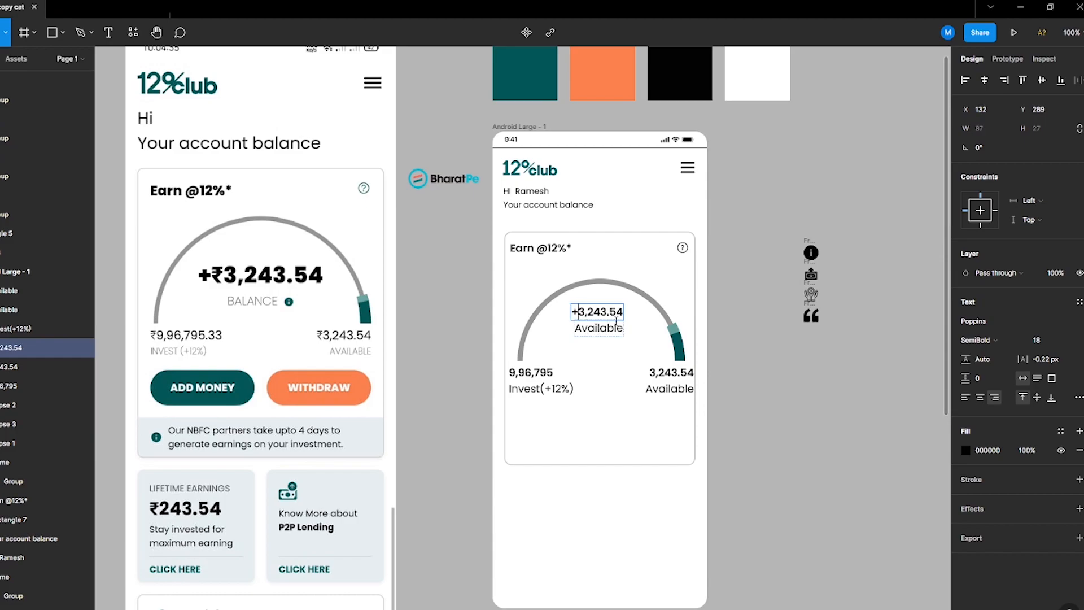
# Step: Change the centre label to 'Balance'
pyautogui.doubleClick(597, 329)
pyautogui.write('Balance')
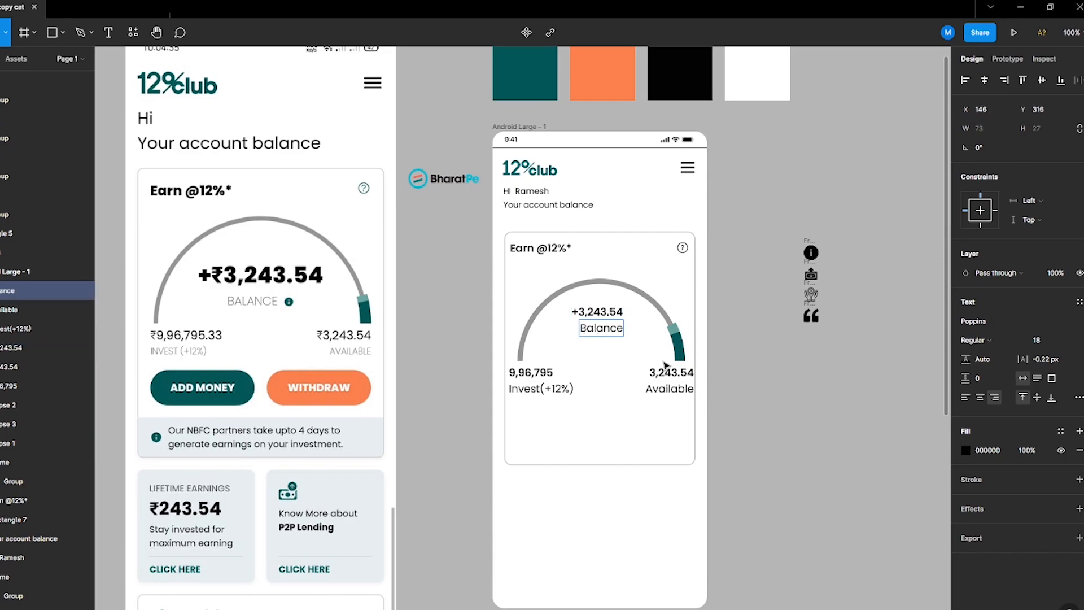
pyautogui.press('Escape')
# Step: Place the info icon beside the Balance label and scale it down to 15 × 15
pyautogui.moveTo(811, 252); pyautogui.dragTo(638, 328)
pyautogui.click(1048, 153)
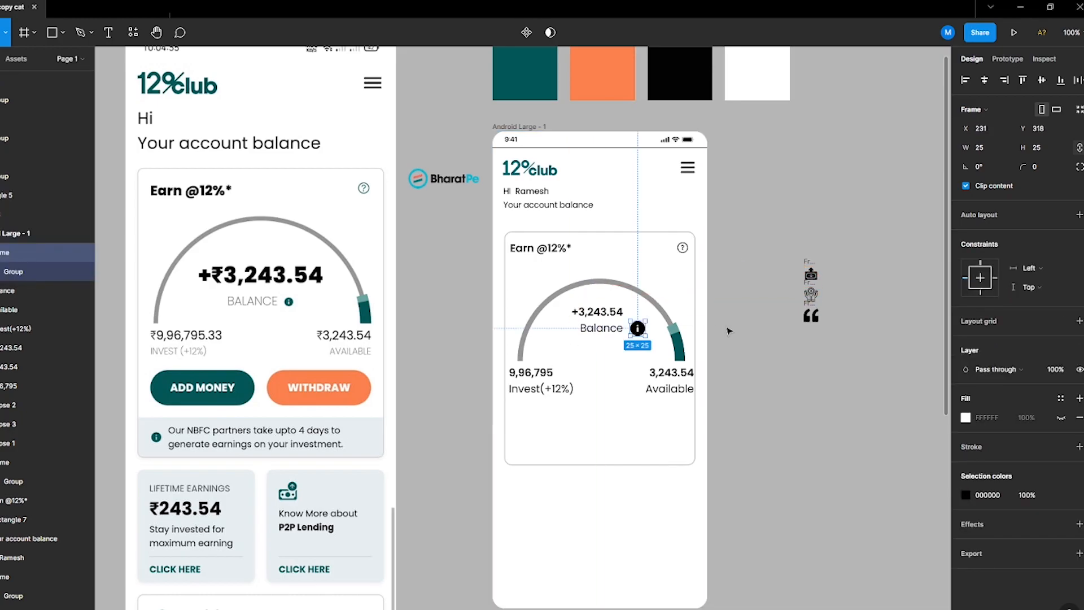
pyautogui.press('Return')
# Step: Set the centre amount's font size to 20 and nudge it up slightly
pyautogui.scroll(2, 604, 331)
pyautogui.scroll(-3, 623, 333)
pyautogui.keyDown('shift'); pyautogui.click(623, 333); pyautogui.keyUp('shift')
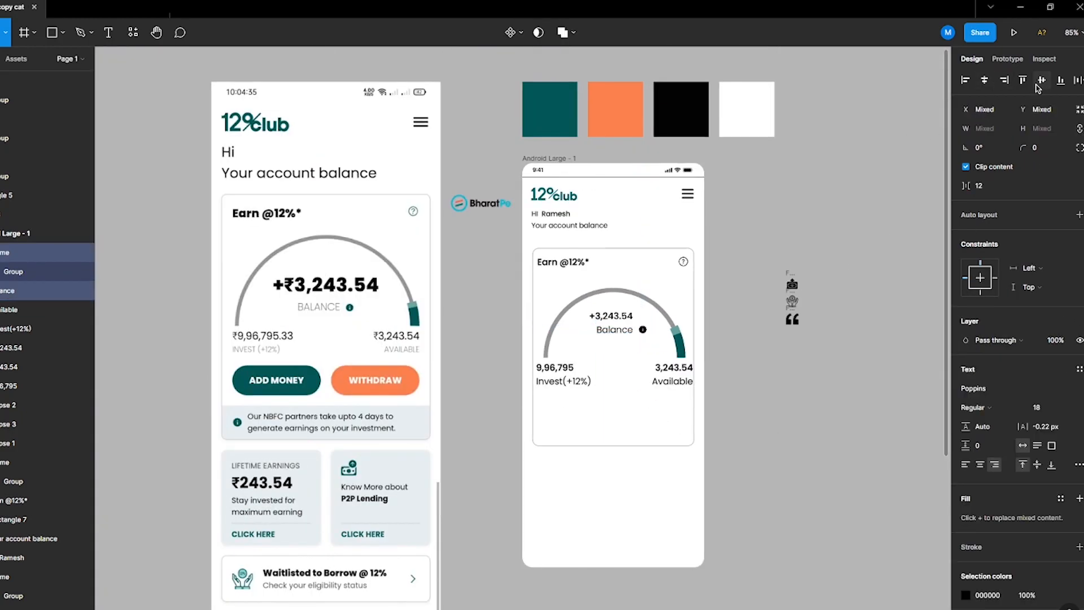
pyautogui.keyDown('shift'); pyautogui.click(611, 316); pyautogui.keyUp('shift')
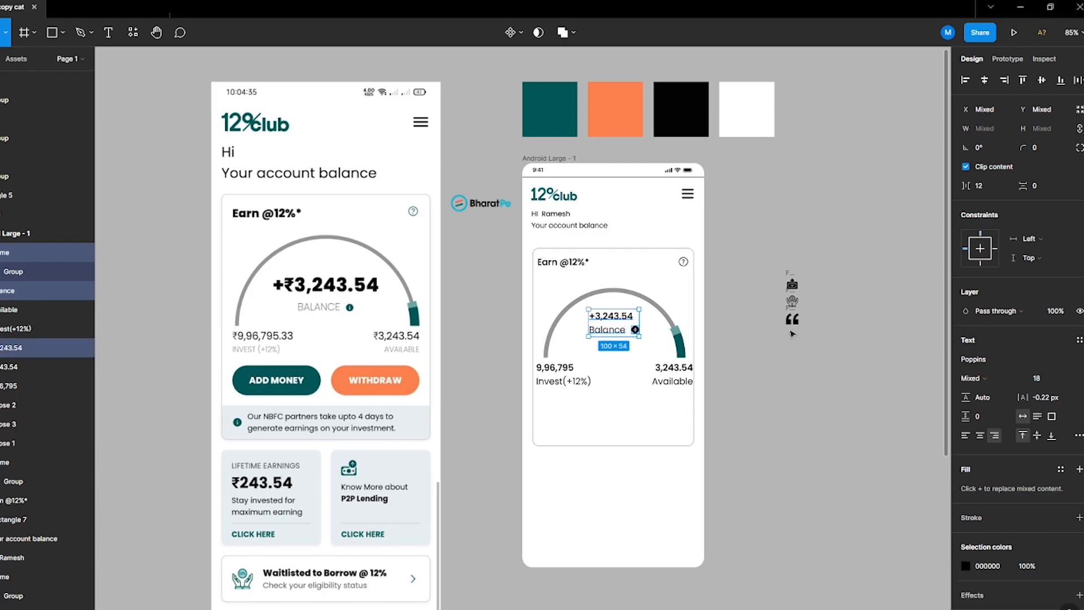
pyautogui.click(635, 329)
pyautogui.click(623, 321)
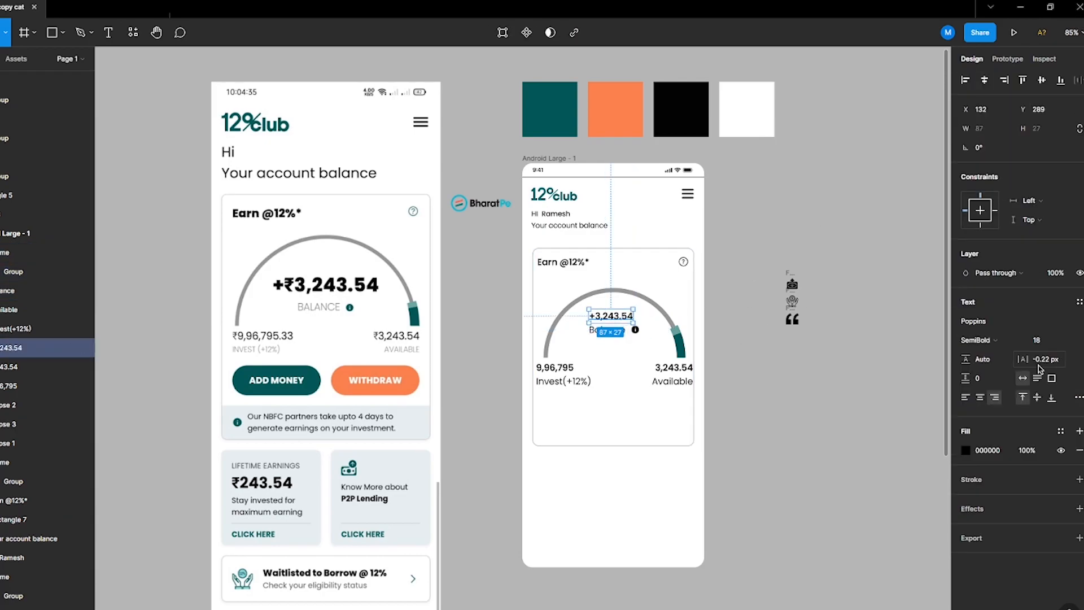
pyautogui.write('20')
pyautogui.press('Return')
pyautogui.moveTo(620, 319); pyautogui.dragTo(627, 311)
# Step: Nudge the Balance label and info icon right and up together
pyautogui.click(619, 334)
pyautogui.click(635, 329)
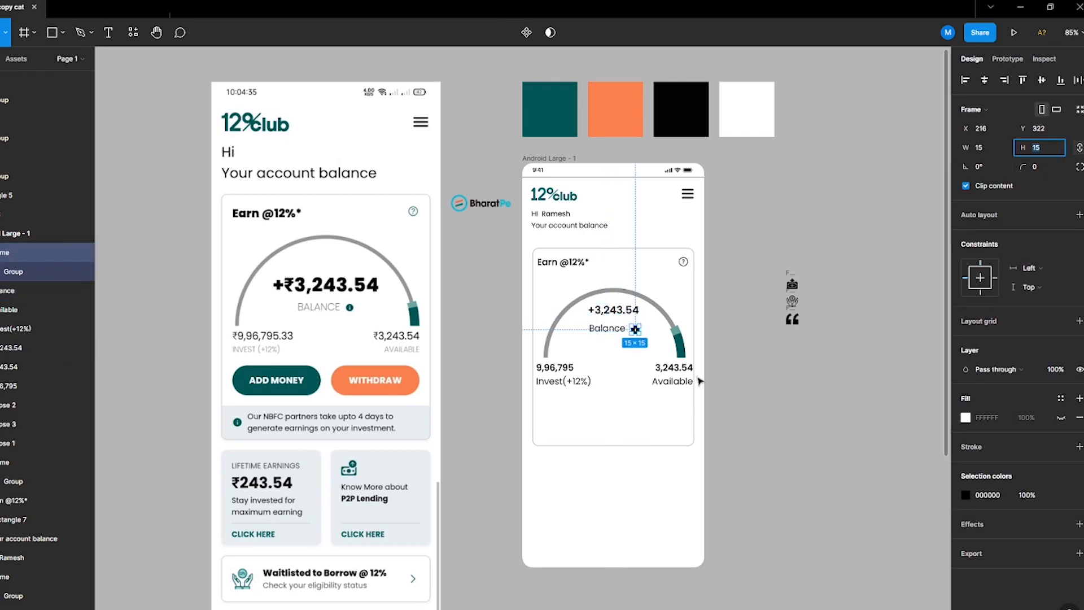
pyautogui.scroll(3, 634, 333)
pyautogui.keyDown('shift'); pyautogui.click(598, 327); pyautogui.keyUp('shift')
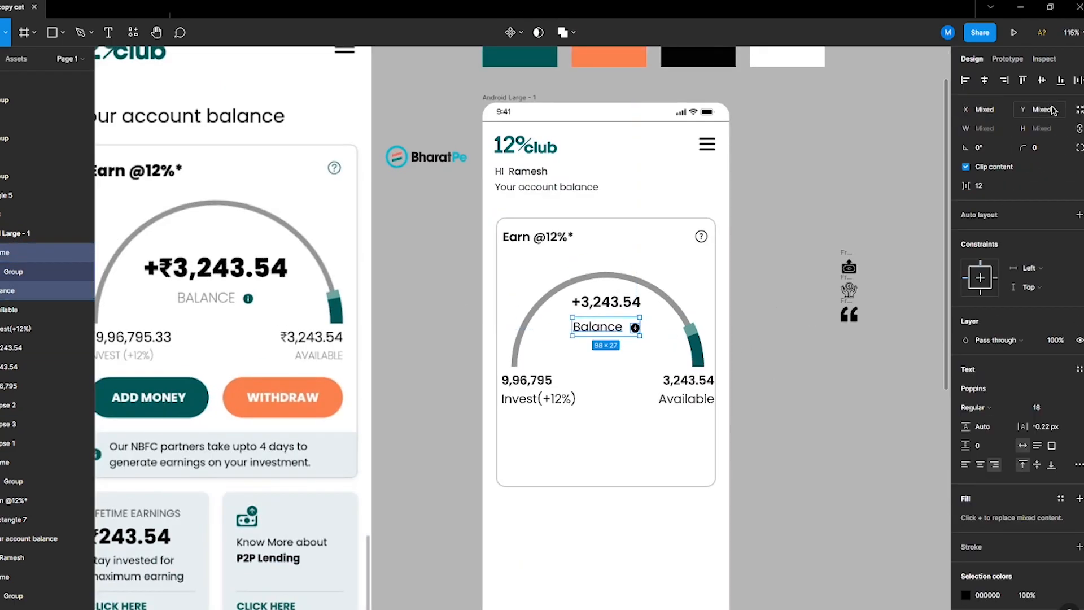
pyautogui.press('Right')
pyautogui.press('Right')
pyautogui.press('Right')
pyautogui.press('Right')
pyautogui.press('Right')
pyautogui.press('Up')
pyautogui.press('Up')
pyautogui.press('Up')
pyautogui.press('Up')
pyautogui.press('Up')
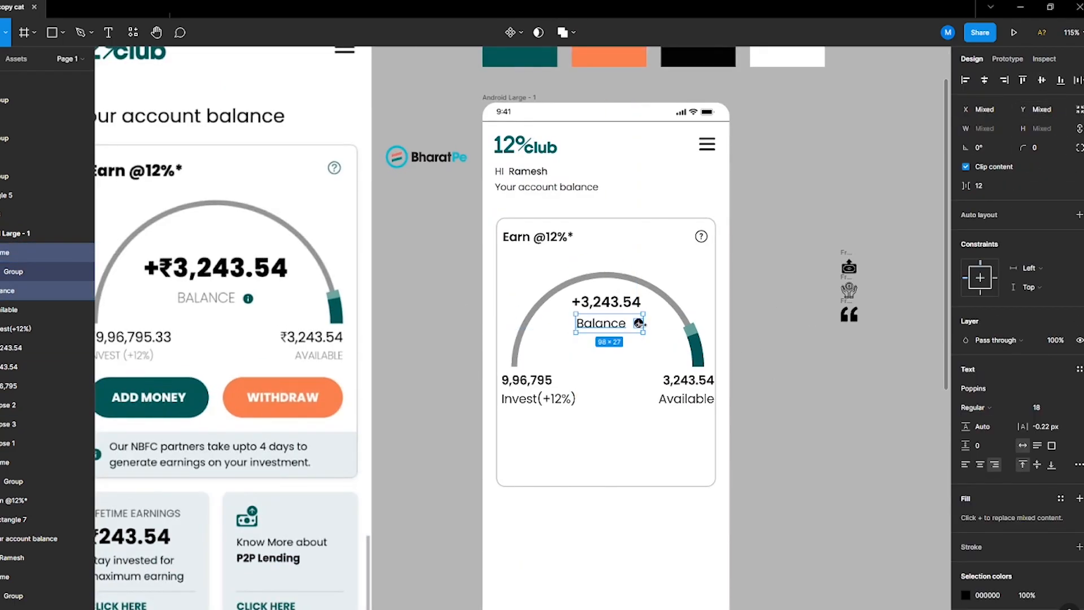
pyautogui.click(647, 323)
pyautogui.click(639, 322)
pyautogui.click(561, 438)
pyautogui.click(638, 323)
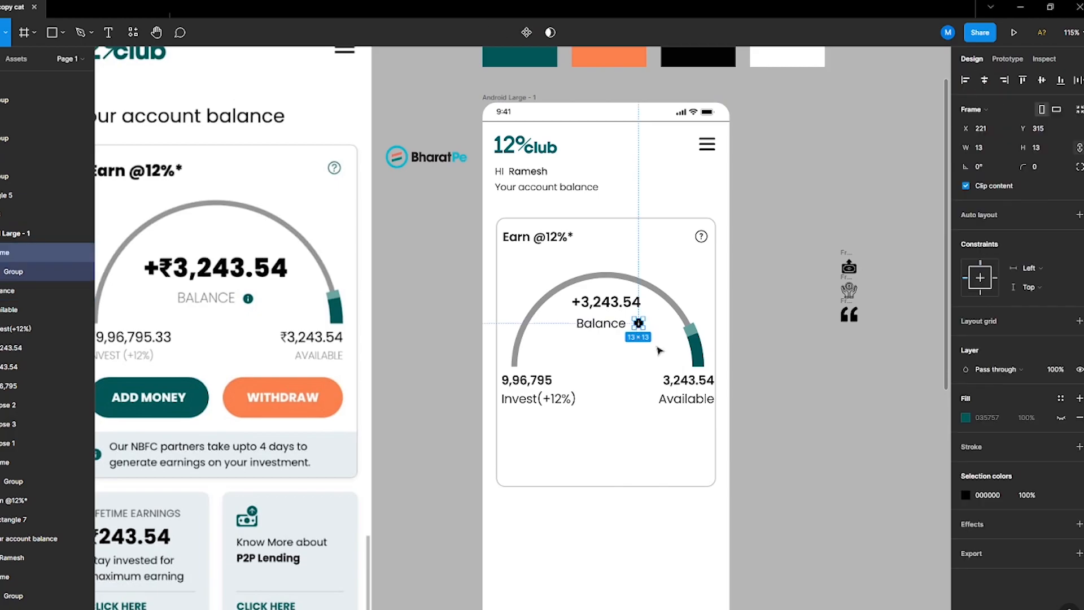
pyautogui.click(998, 416)
pyautogui.click(984, 495)
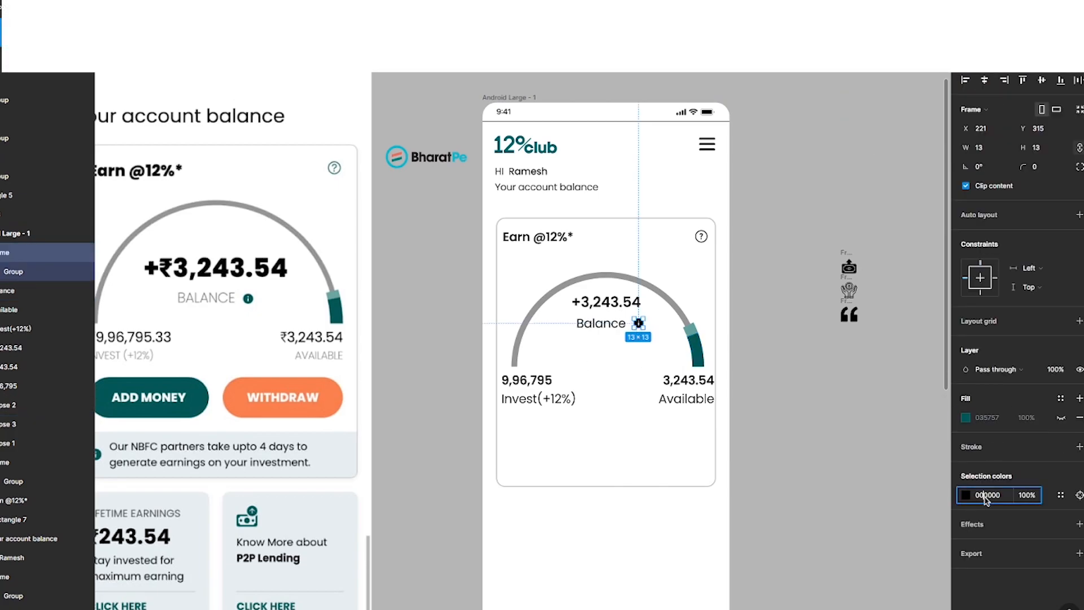
pyautogui.click(697, 546)
# Step: Colour the Invest, Available and Balance labels grey B6B6B6 to match the card's stroke
pyautogui.scroll(-3, 849, 423)
pyautogui.click(727, 405)
pyautogui.keyDown('shift'); pyautogui.click(645, 405); pyautogui.keyUp('shift')
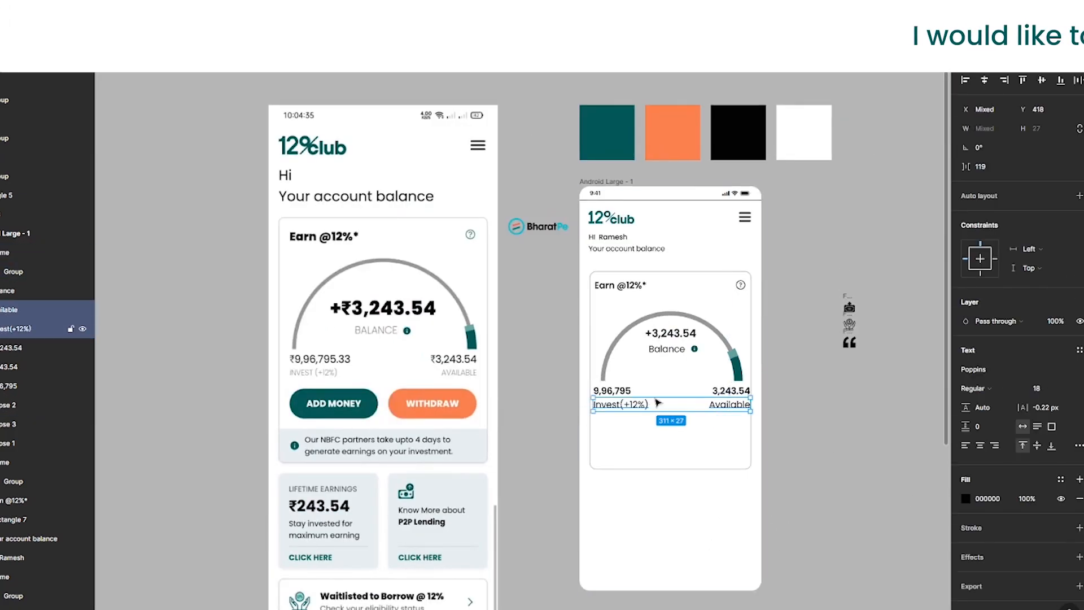
pyautogui.keyDown('shift'); pyautogui.click(679, 353); pyautogui.keyUp('shift')
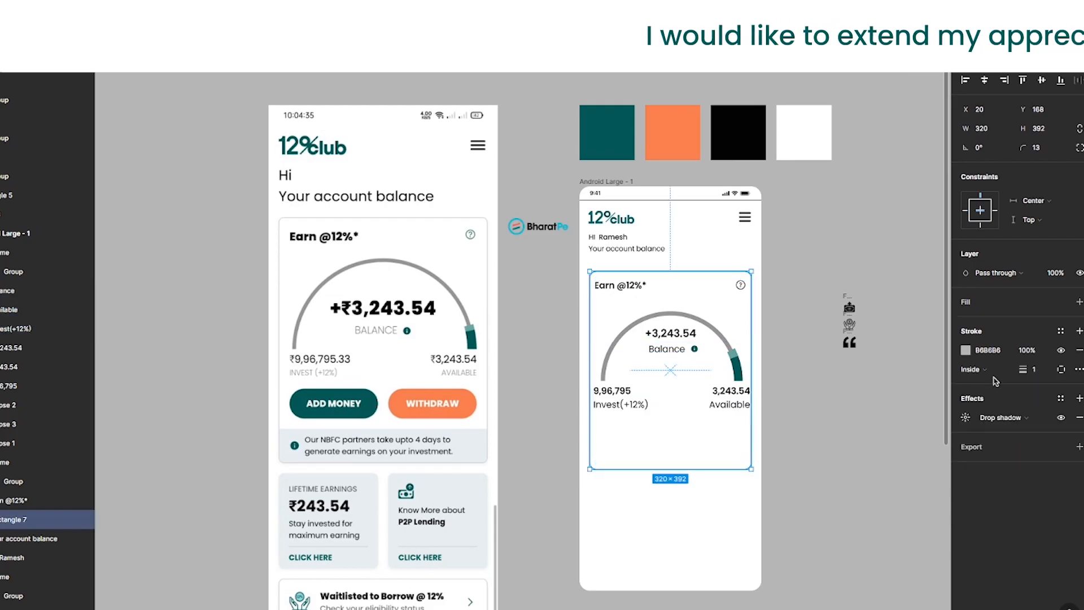
pyautogui.click(918, 468)
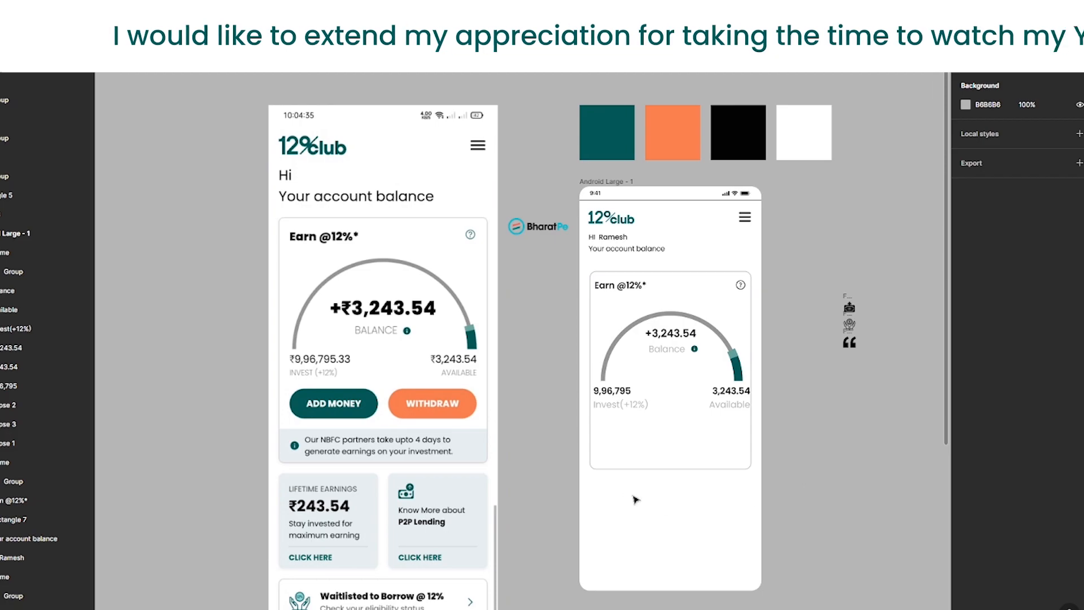
# Step: Set the Invest, Available and Balance labels to uppercase letter case
pyautogui.press('v')
pyautogui.click(609, 409)
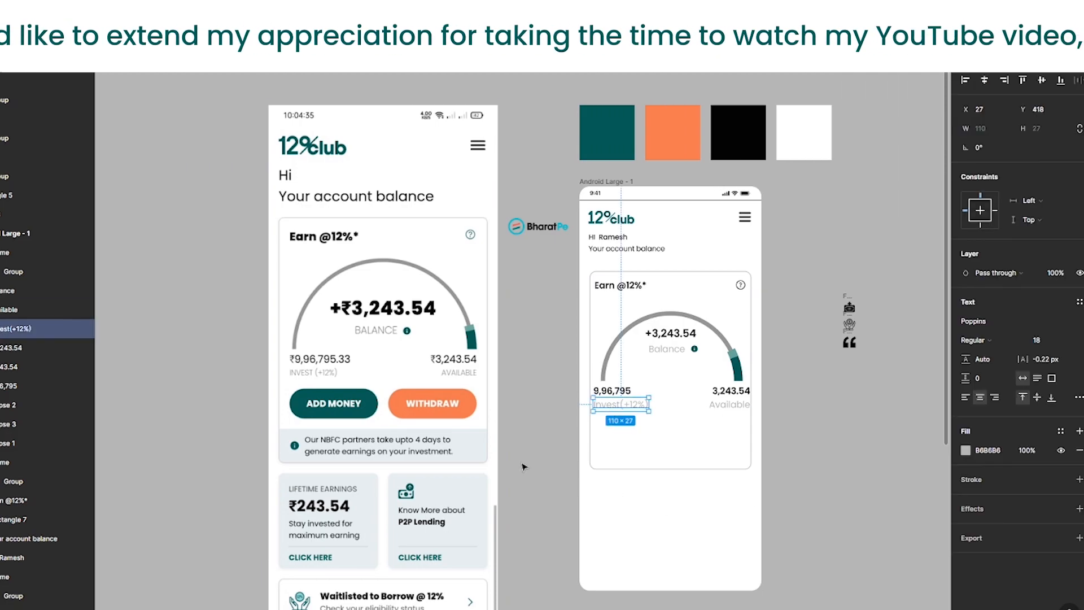
pyautogui.keyDown('shift'); pyautogui.click(723, 408); pyautogui.keyUp('shift')
pyautogui.keyDown('shift'); pyautogui.click(685, 350); pyautogui.keyUp('shift')
pyautogui.click(1077, 398)
pyautogui.click(893, 579)
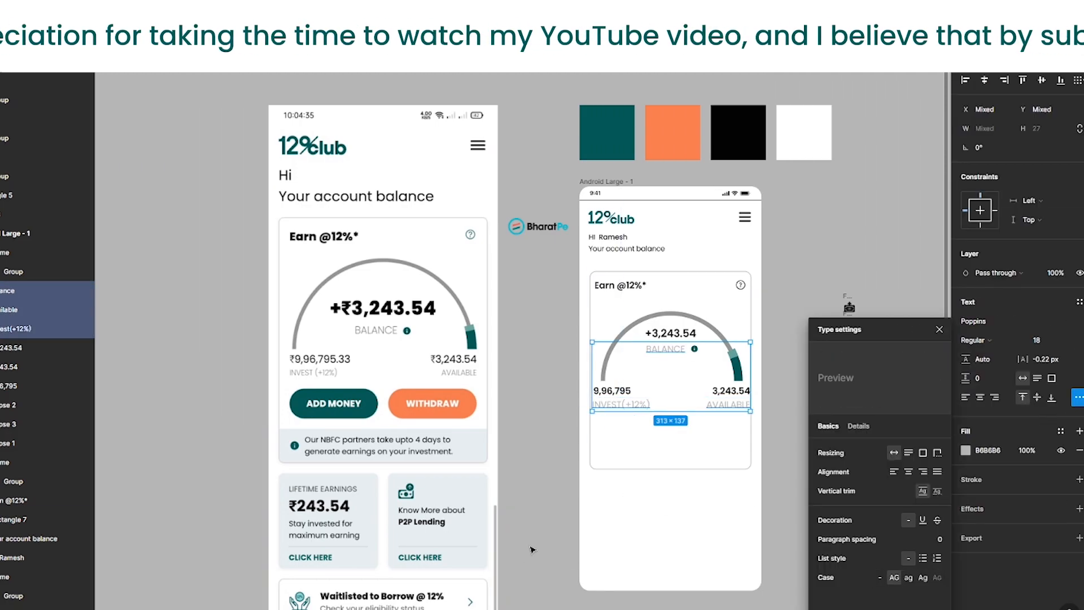
pyautogui.click(538, 491)
# Step: Nudge the left amount and its Invest label slightly to the right
pyautogui.click(726, 405)
pyautogui.keyDown('shift'); pyautogui.click(727, 390); pyautogui.keyUp('shift')
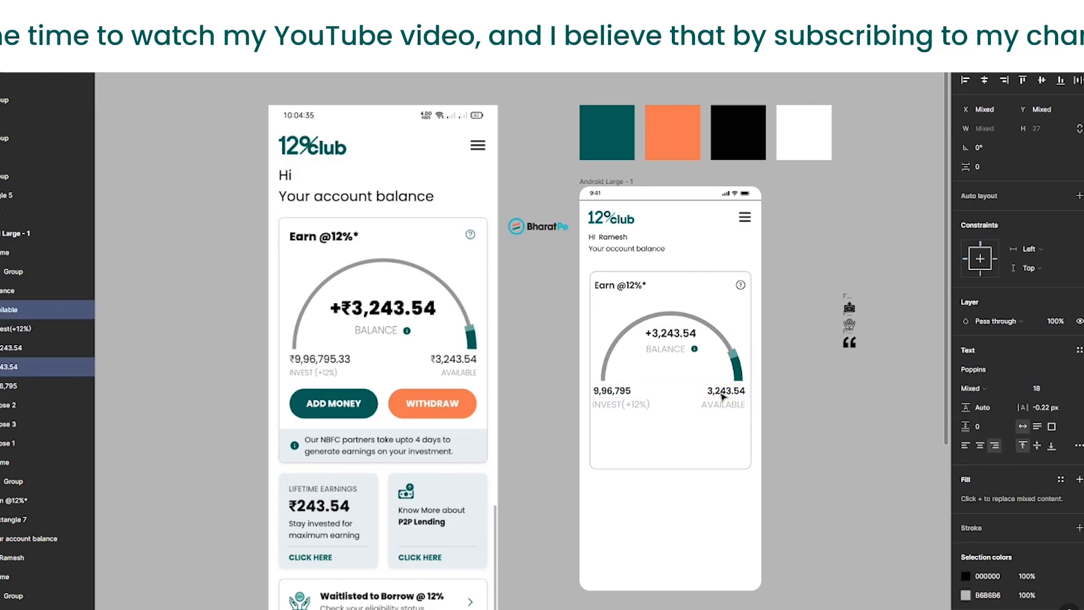
pyautogui.click(616, 404)
pyautogui.keyDown('shift'); pyautogui.click(616, 390); pyautogui.keyUp('shift')
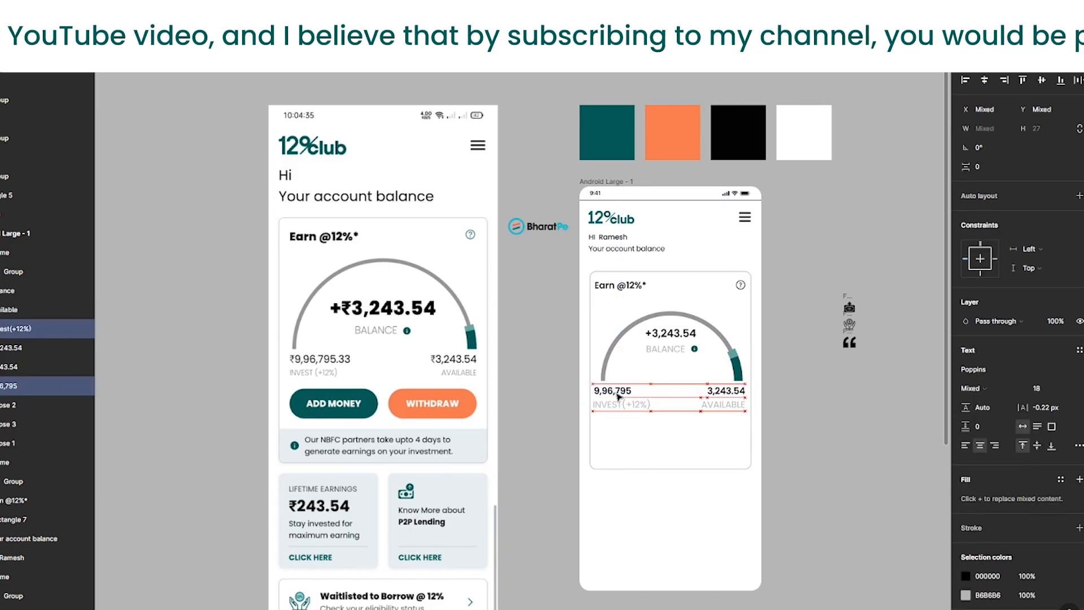
pyautogui.press('Right')
pyautogui.press('Right')
pyautogui.press('Right')
pyautogui.press('Right')
pyautogui.press('Right')
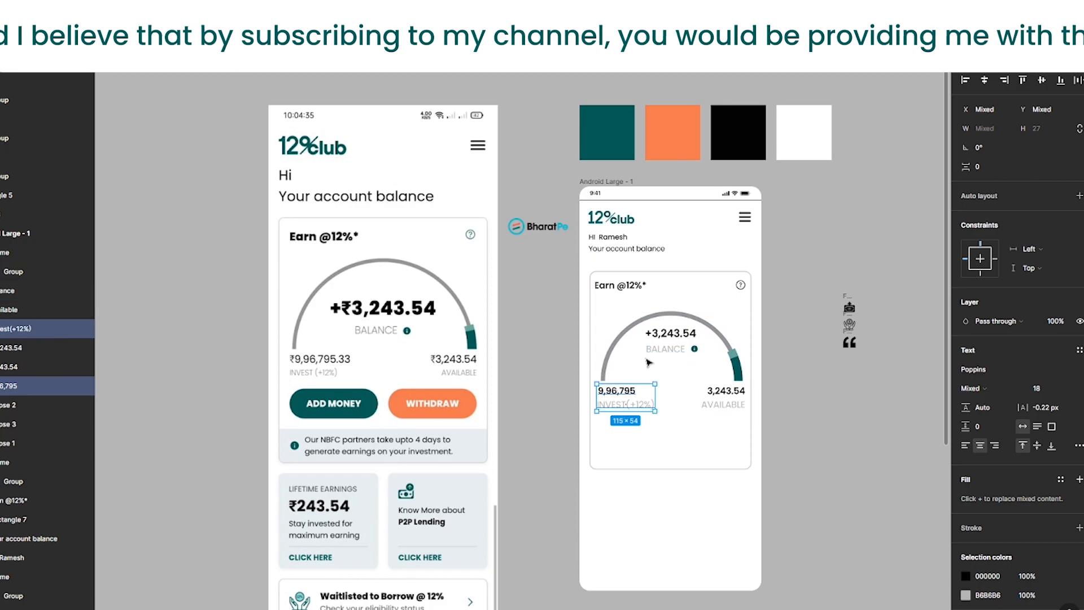
# Step: Nudge the main balance amount and the Balance label group down a few pixels
pyautogui.click(667, 350)
pyautogui.click(687, 337)
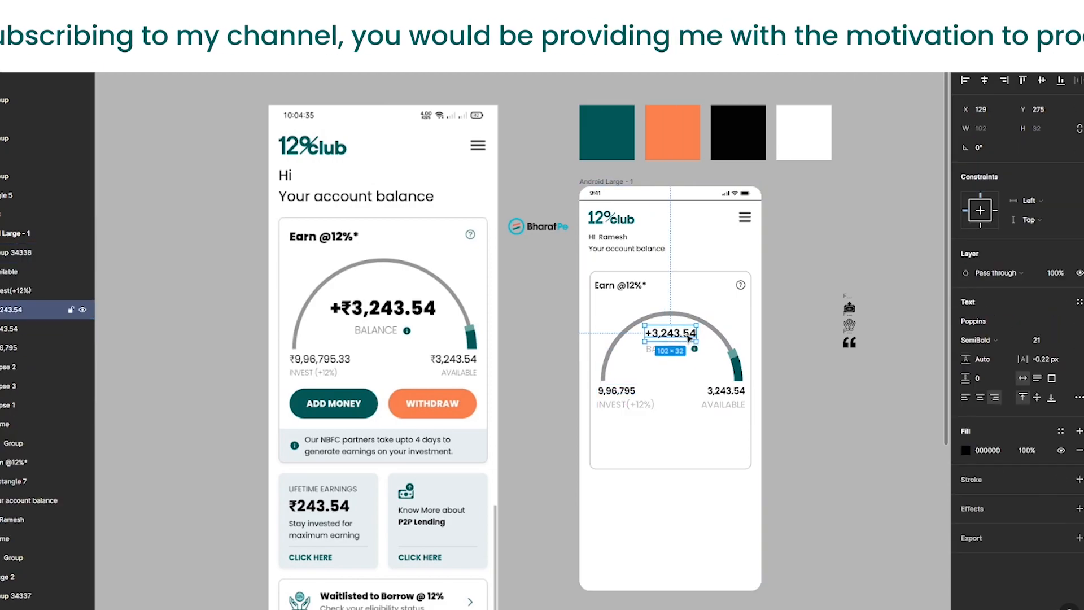
pyautogui.press('Down')
pyautogui.press('Down')
pyautogui.press('Down')
pyautogui.press('Down')
pyautogui.press('Down')
pyautogui.press('Down')
pyautogui.press('Down')
pyautogui.press('Down')
pyautogui.click(689, 394)
pyautogui.click(675, 351)
pyautogui.press('Down')
pyautogui.press('Down')
pyautogui.press('Down')
pyautogui.press('Down')
pyautogui.press('Down')
pyautogui.press('Down')
pyautogui.press('Down')
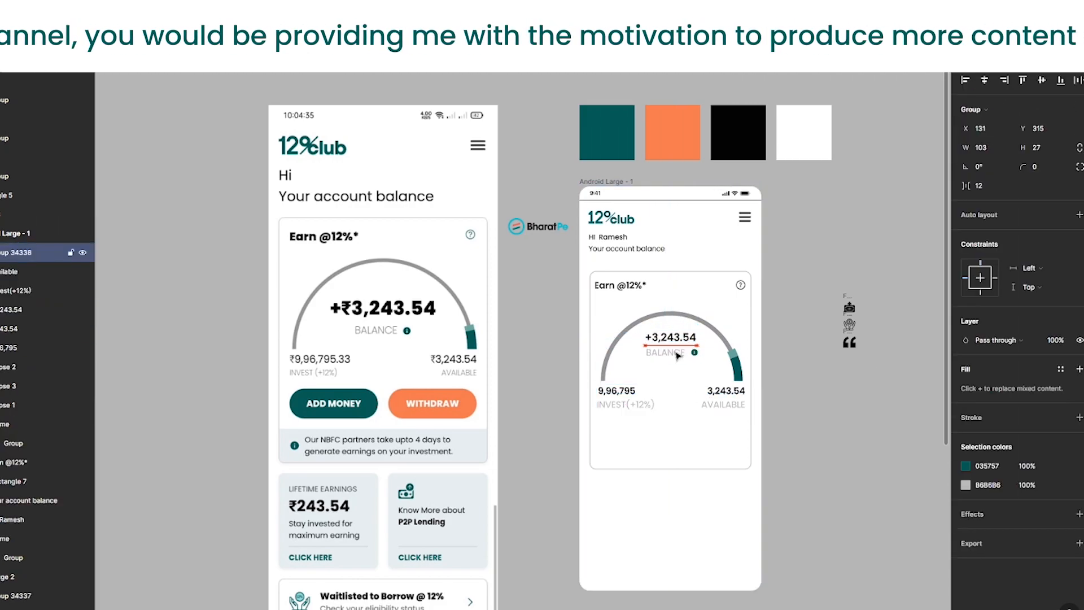
pyautogui.click(629, 494)
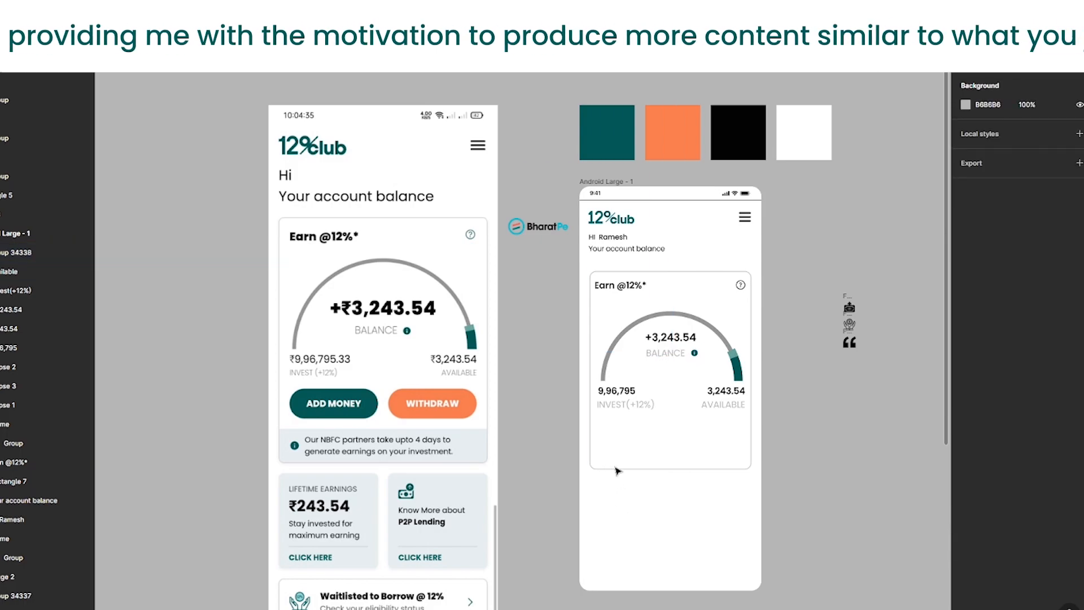
# Step: Draw a rectangle about 319 × 66 across the bottom of the earnings card and switch to independent corner radii
pyautogui.moveTo(591, 433); pyautogui.dragTo(751, 468)
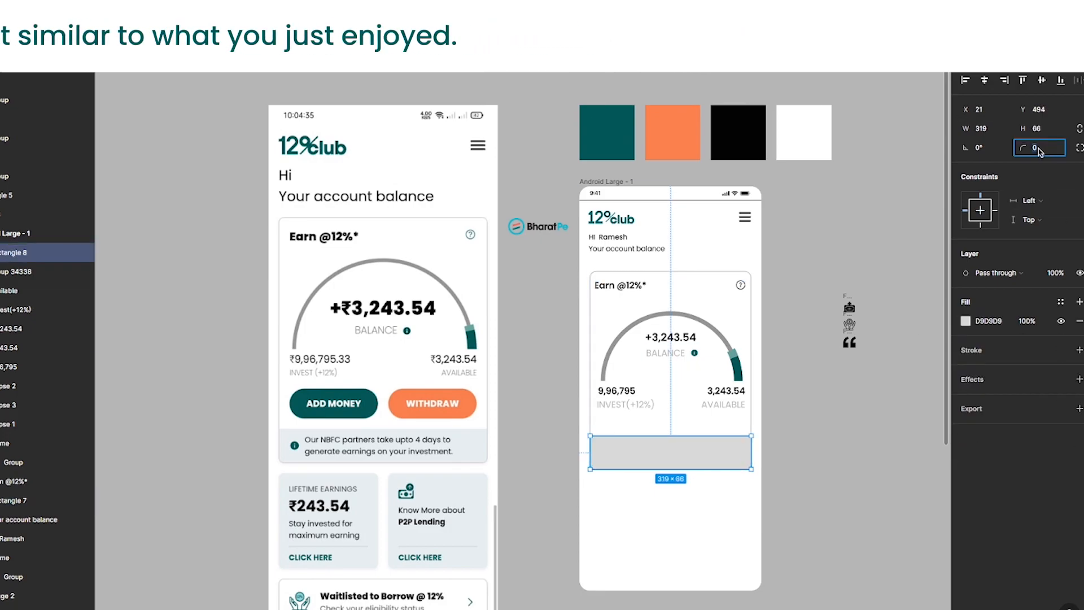
pyautogui.click(1078, 148)
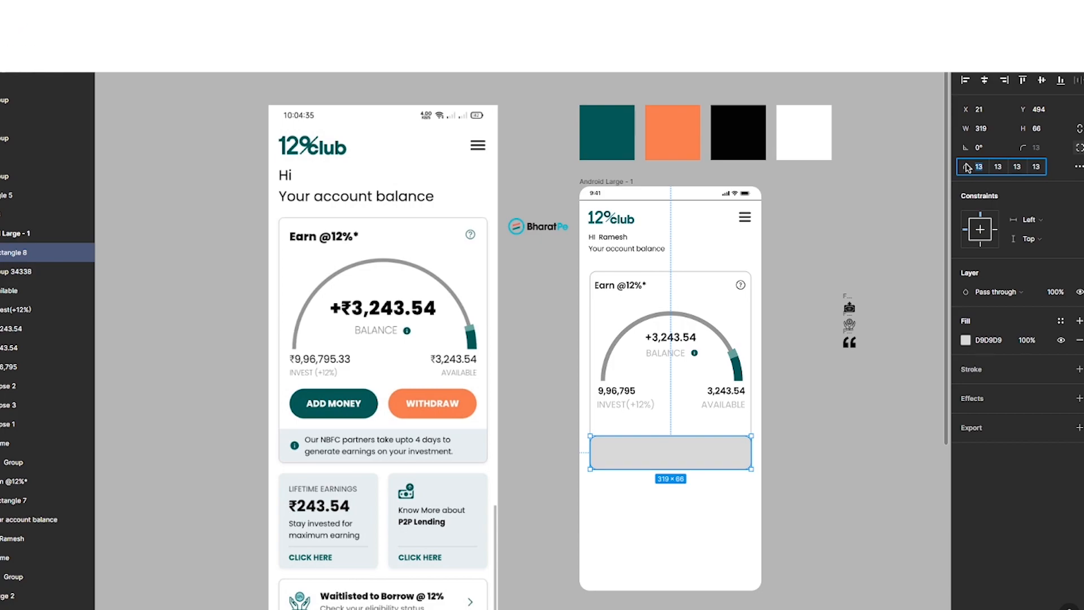
pyautogui.click(834, 477)
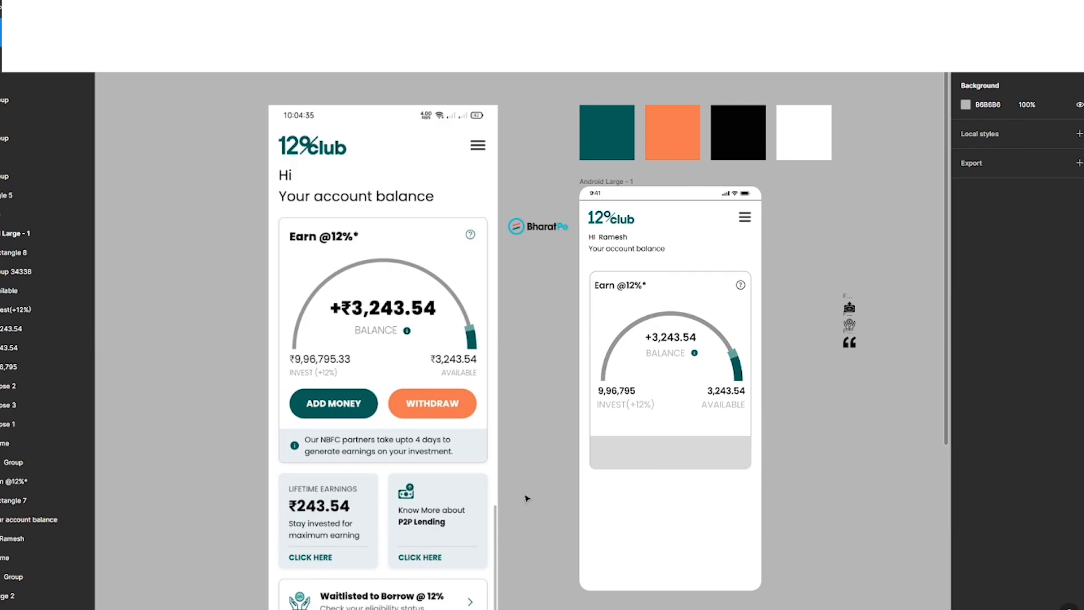
# Step: Increase the strip's two bottom corner radii to 14
pyautogui.scroll(10, 745, 479)
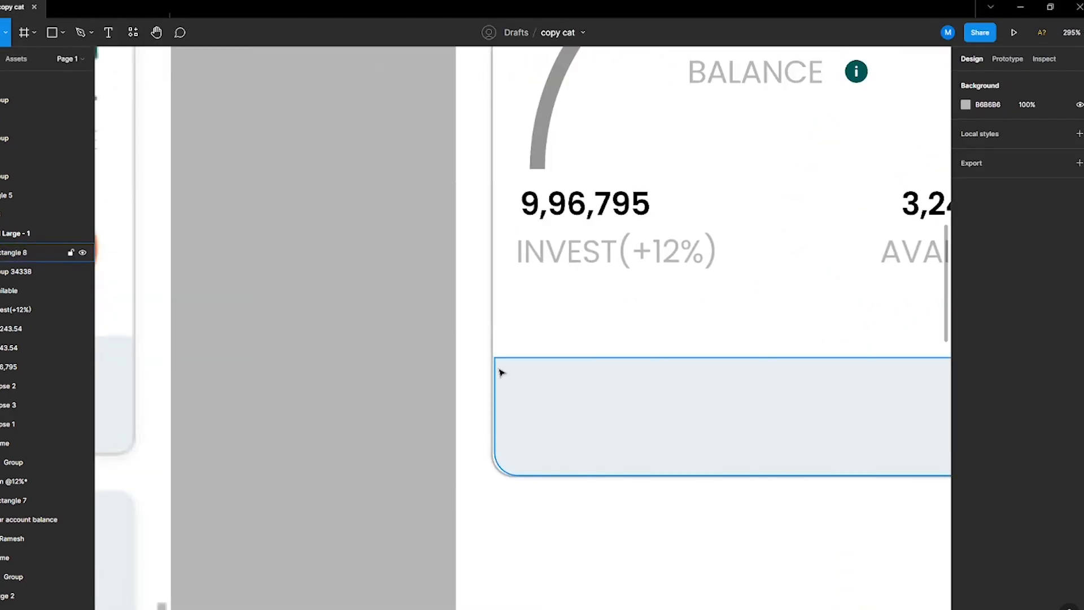
pyautogui.scroll(5, 504, 376)
pyautogui.click(532, 394)
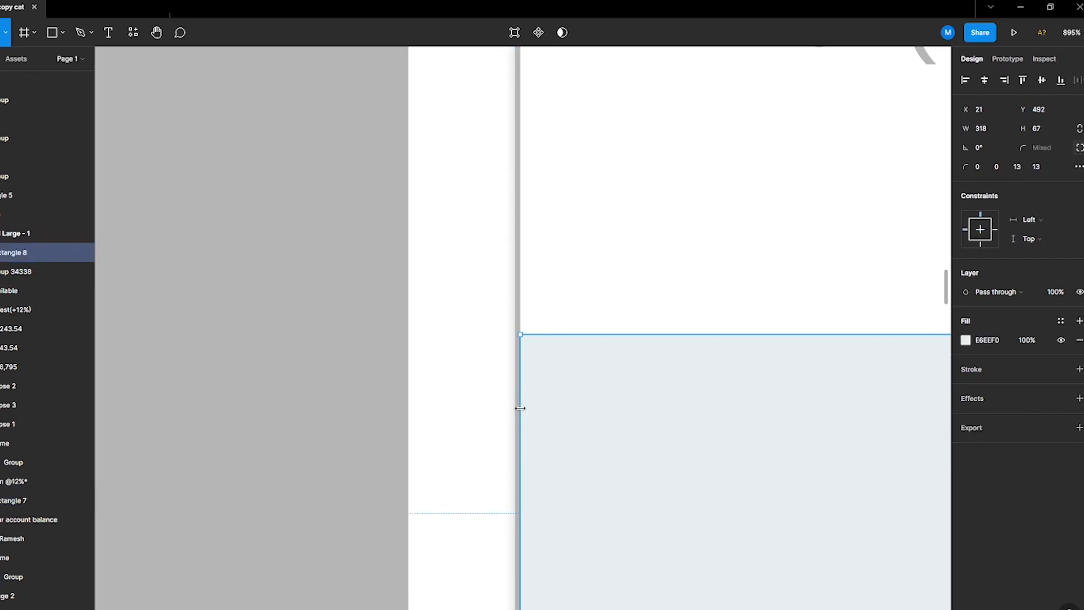
pyautogui.scroll(-8, 520, 407)
pyautogui.scroll(6, 592, 406)
pyautogui.scroll(-4, 769, 416)
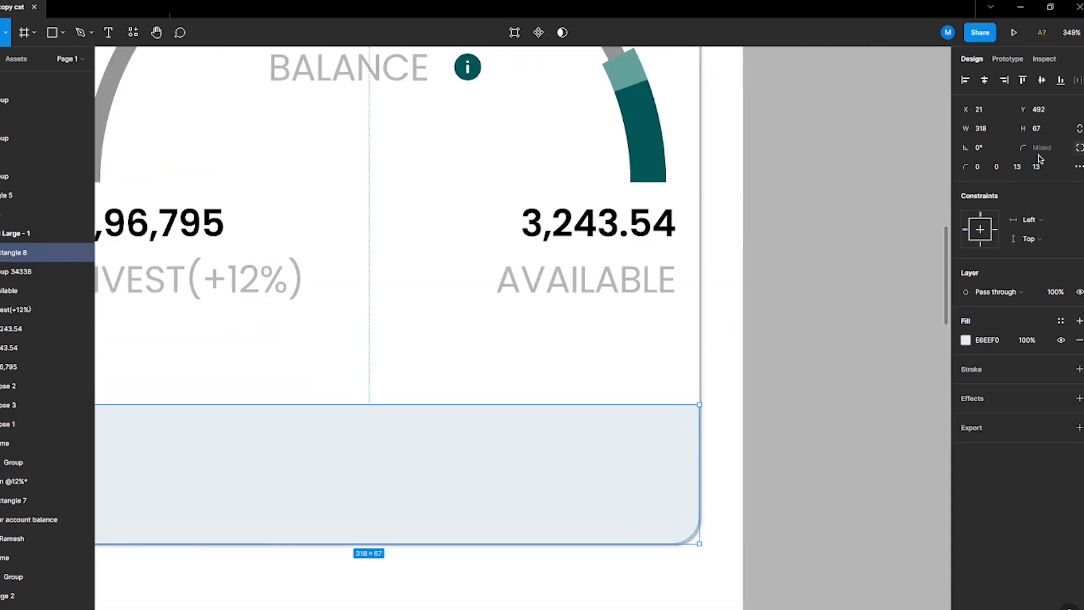
pyautogui.press('Up')
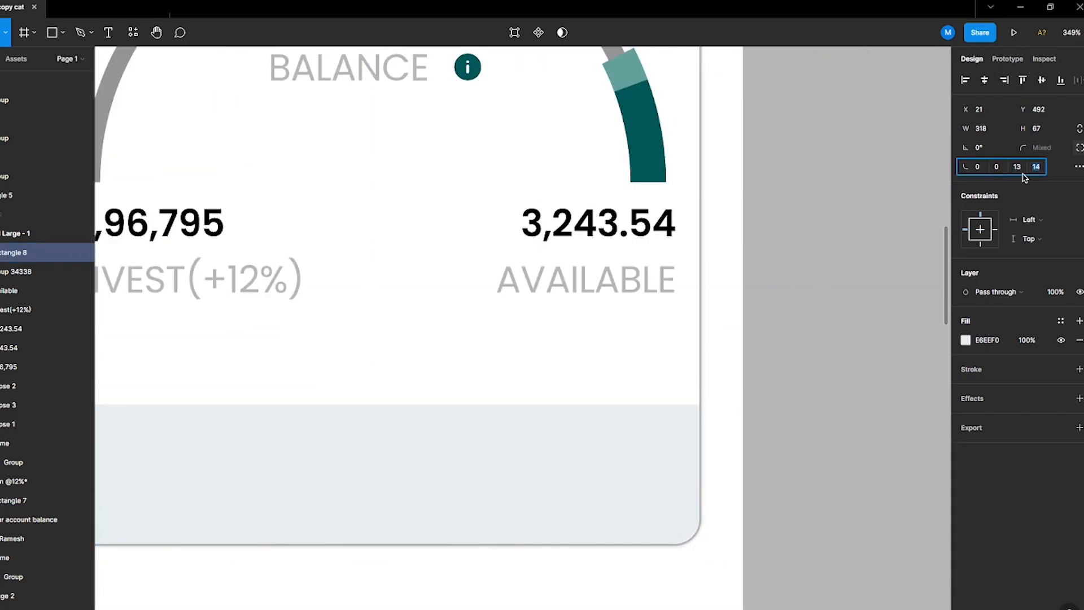
pyautogui.click(1019, 170)
pyautogui.press('Up')
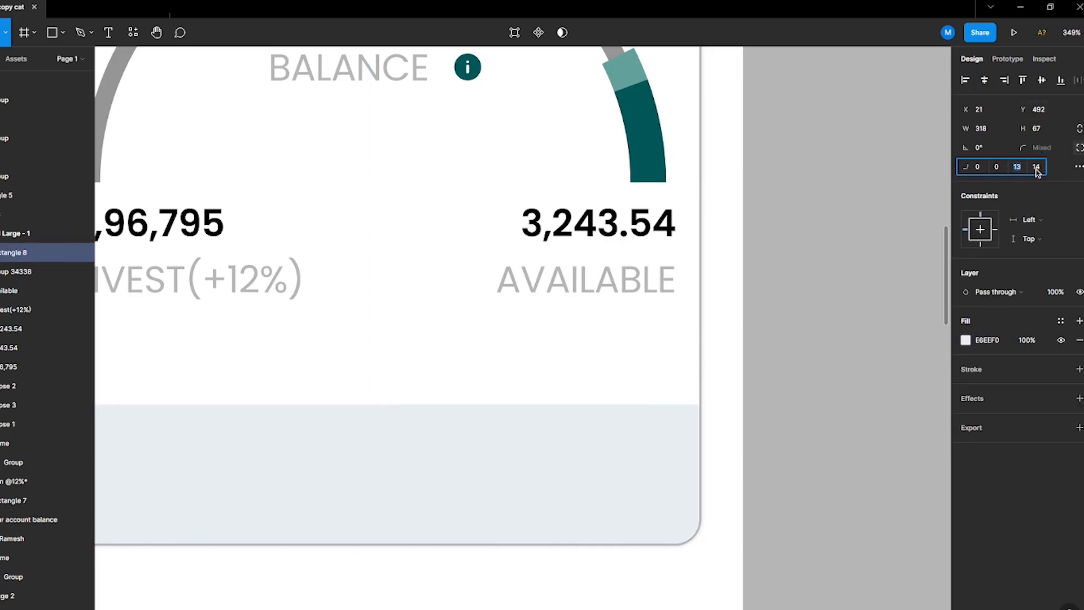
pyautogui.click(825, 429)
pyautogui.scroll(-3, 829, 428)
pyautogui.scroll(-3, 829, 428)
# Step: Place the NBFC partners notice text with its info icon inside the strip, setting the text size to 13
pyautogui.click(677, 312)
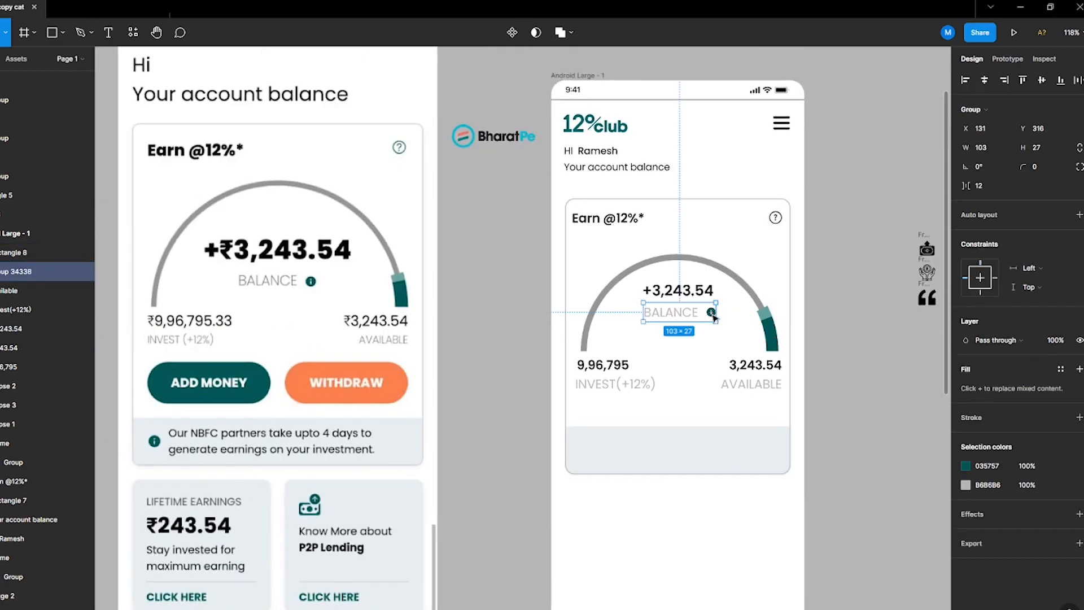
pyautogui.doubleClick(711, 312)
pyautogui.moveTo(584, 448); pyautogui.dragTo(569, 253)
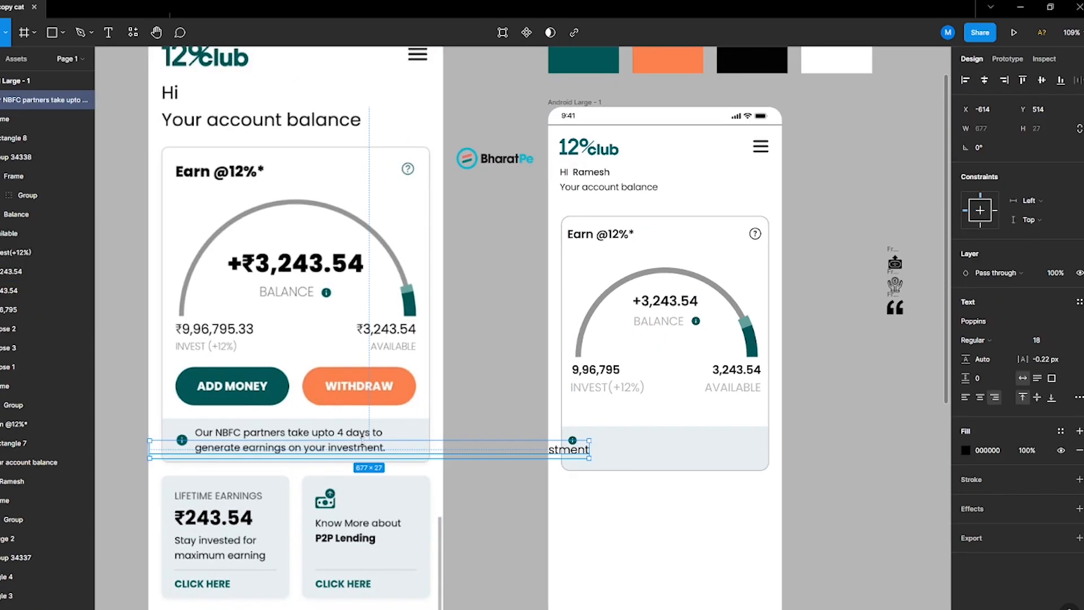
pyautogui.moveTo(571, 450); pyautogui.dragTo(819, 481)
pyautogui.moveTo(762, 457); pyautogui.dragTo(663, 467)
pyautogui.doubleClick(707, 454)
pyautogui.press('Right')
pyautogui.press('Escape')
pyautogui.click(1022, 378)
pyautogui.moveTo(586, 452); pyautogui.dragTo(695, 450)
pyautogui.click(1043, 344)
pyautogui.write('13')
pyautogui.press('Return')
pyautogui.click(573, 441)
pyautogui.keyDown('shift'); pyautogui.click(661, 446); pyautogui.keyUp('shift')
pyautogui.click(1041, 80)
pyautogui.click(658, 484)
pyautogui.click(607, 455)
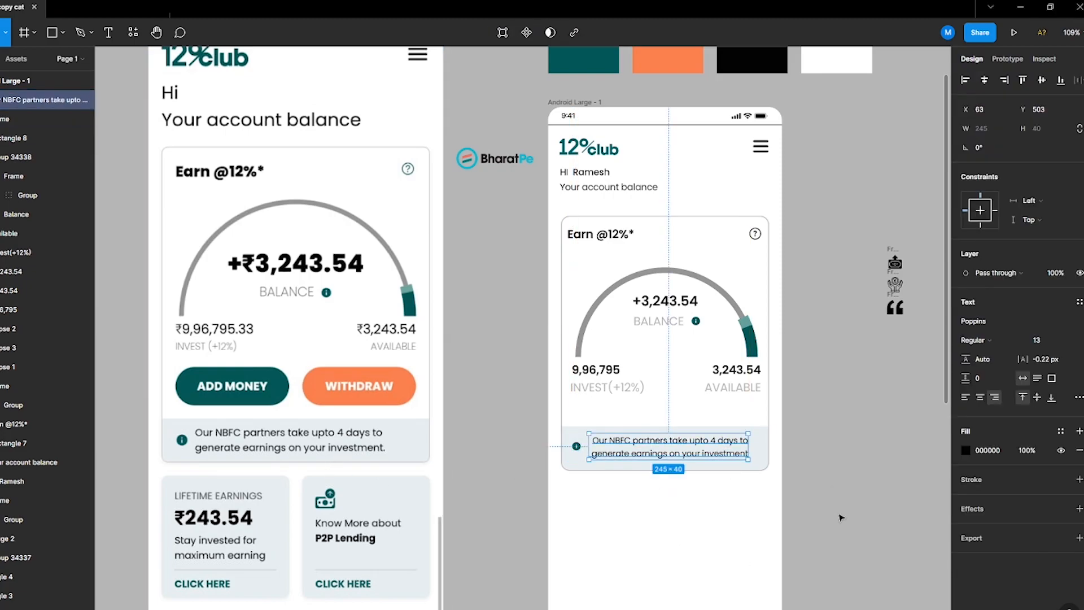
# Step: Colour the notice text black from the swatch and group it with the info icon
pyautogui.press('i')
pyautogui.click(766, 61)
pyautogui.keyDown('shift'); pyautogui.click(576, 446); pyautogui.keyUp('shift')
pyautogui.hotkey('ctrl', 'g')
pyautogui.keyDown('shift'); pyautogui.click(622, 464); pyautogui.keyUp('shift')
pyautogui.click(542, 516)
pyautogui.scroll(-2, 542, 517)
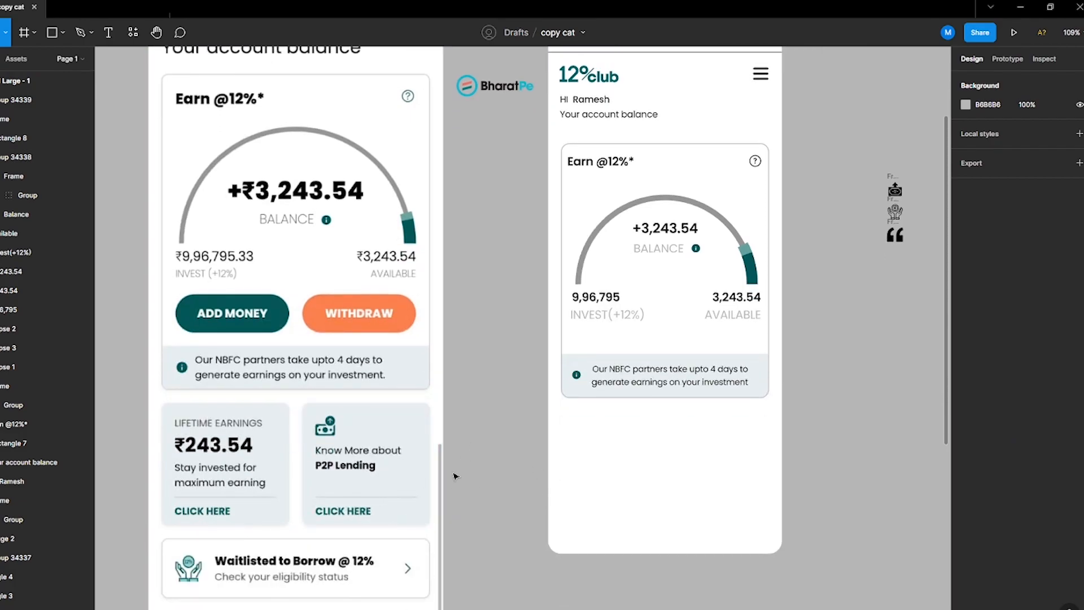
# Step: Draw a rectangle below the earnings card and set its width to 155
pyautogui.press('r')
pyautogui.moveTo(566, 416)
pyautogui.mouseDown()
pyautogui.moveTo(636, 518)
pyautogui.moveTo(745, 492)
pyautogui.mouseUp()
pyautogui.moveTo(599, 471); pyautogui.dragTo(663, 470)
pyautogui.click(702, 472)
pyautogui.moveTo(689, 472); pyautogui.dragTo(771, 479)
pyautogui.press('Delete')
pyautogui.click(621, 474)
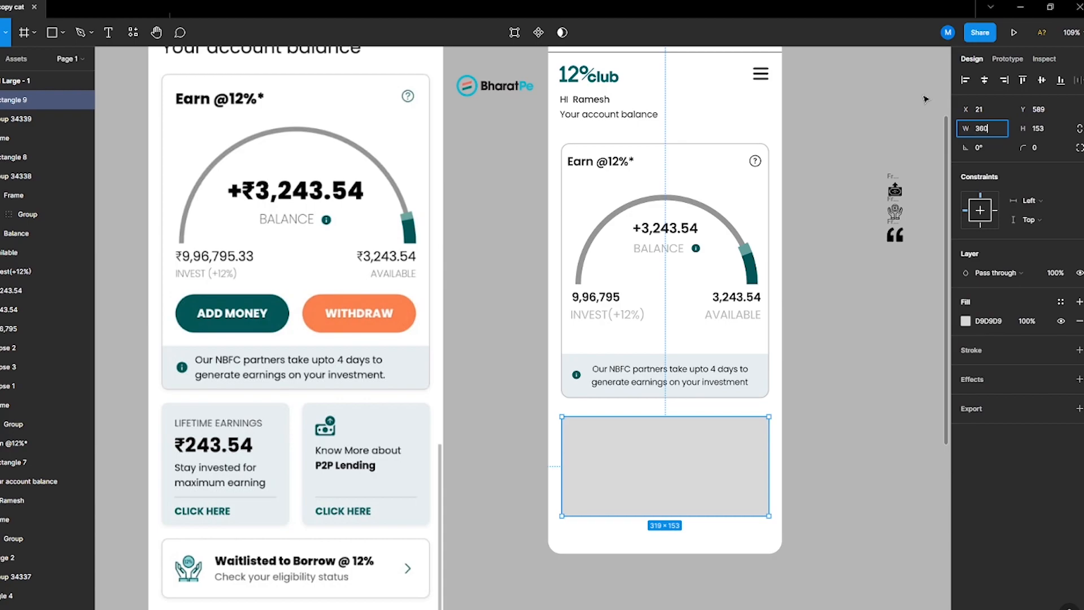
pyautogui.press('Return')
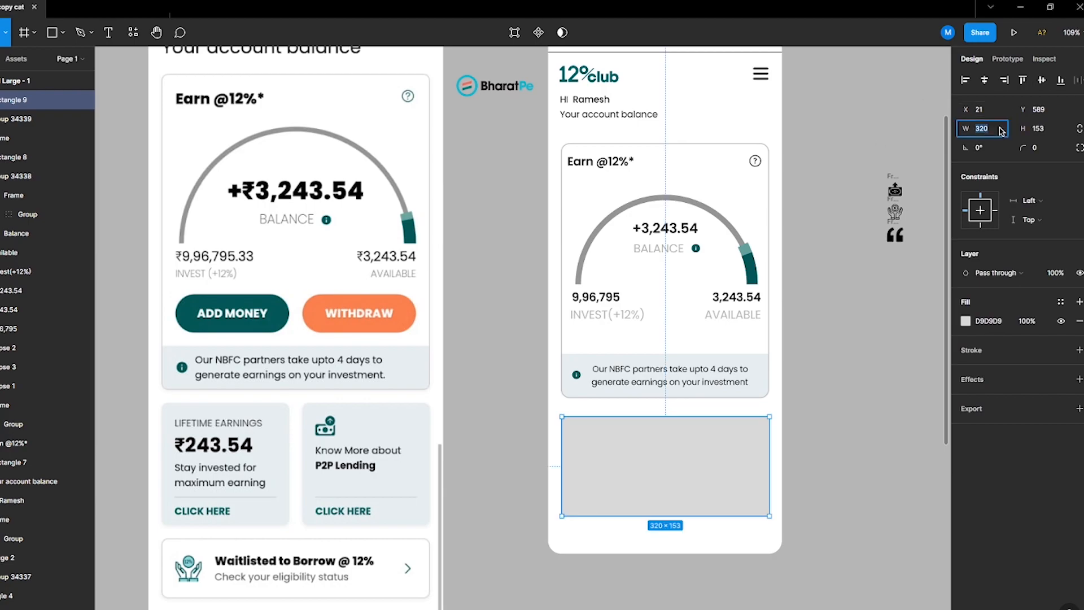
pyautogui.press('Return')
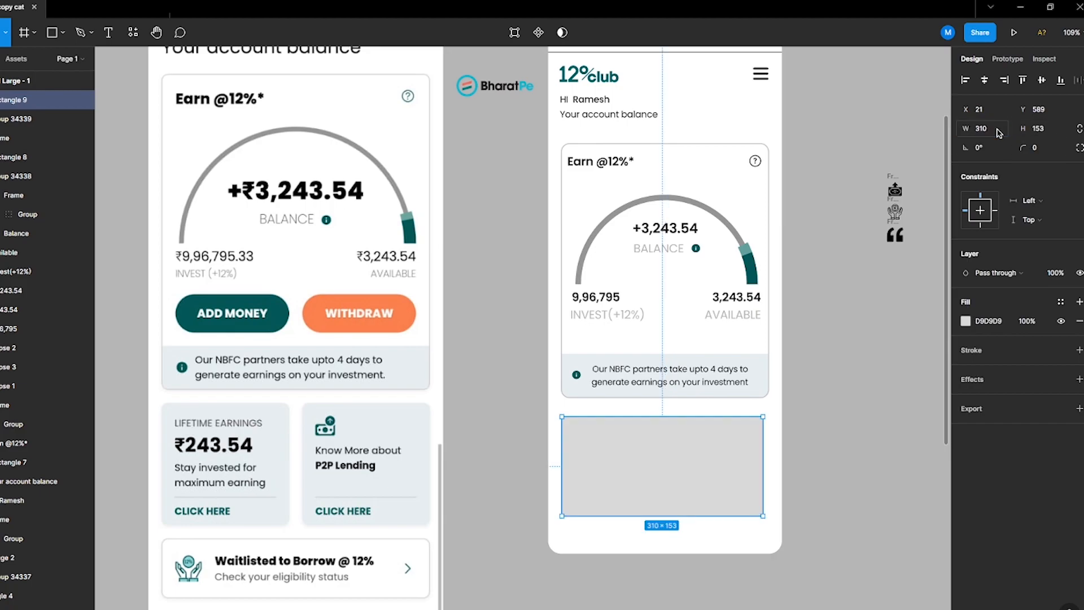
pyautogui.write('/2')
pyautogui.press('Return')
# Step: Stretch the rectangle to about 186 tall, duplicate it alongside, and set a 10 gap between the pair
pyautogui.moveTo(587, 515); pyautogui.dragTo(592, 537)
pyautogui.moveTo(600, 515); pyautogui.dragTo(710, 514)
pyautogui.moveTo(553, 407); pyautogui.dragTo(719, 462)
pyautogui.write('10')
pyautogui.press('Return')
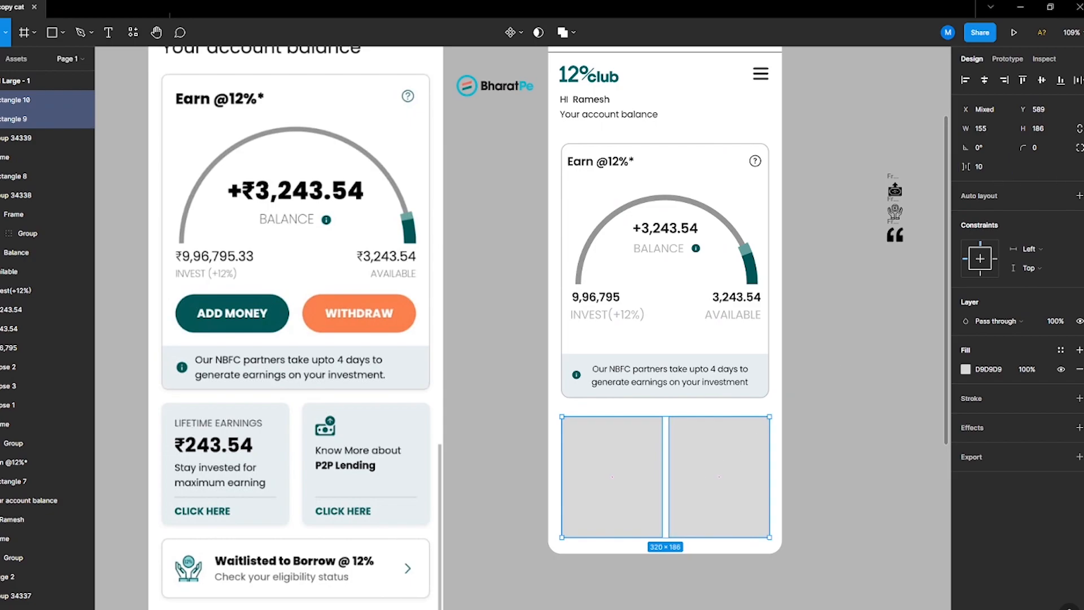
# Step: Set both new rectangles' corner radius to 10
pyautogui.scroll(-3, 591, 556)
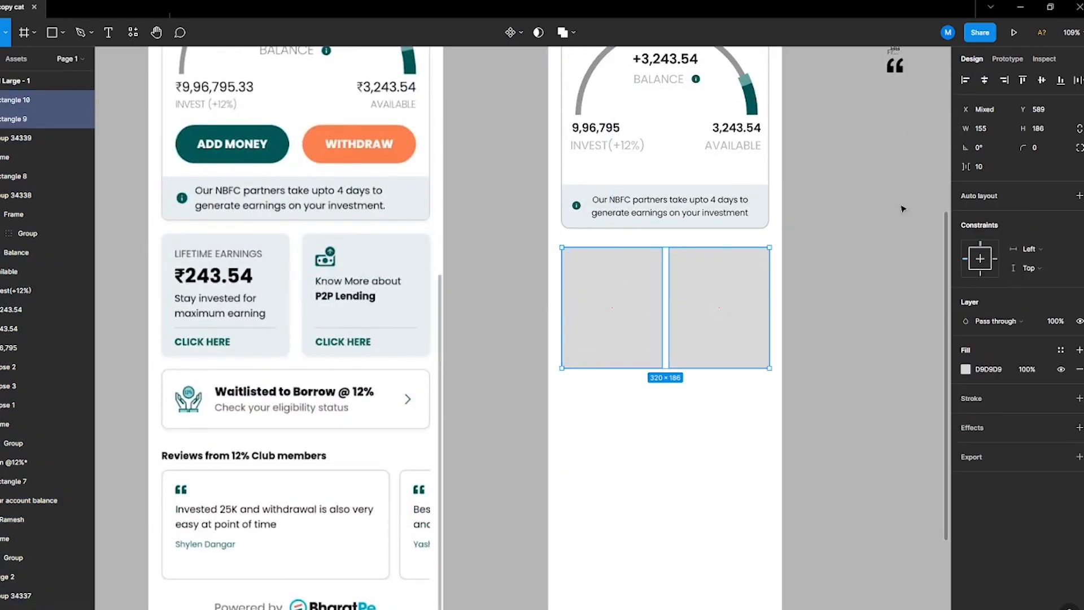
pyautogui.click(1034, 147)
pyautogui.write('10')
pyautogui.press('Return')
# Step: Add the text "LIFETIME EARNINGS ₹243.54 Stay invested for maximum earning" inside the left rectangle
pyautogui.click(526, 449)
pyautogui.click(582, 289)
pyautogui.press('t')
pyautogui.click(570, 286)
pyautogui.write('LIFETIME EARNINGS *243.54 Stay invested for maximum earning')
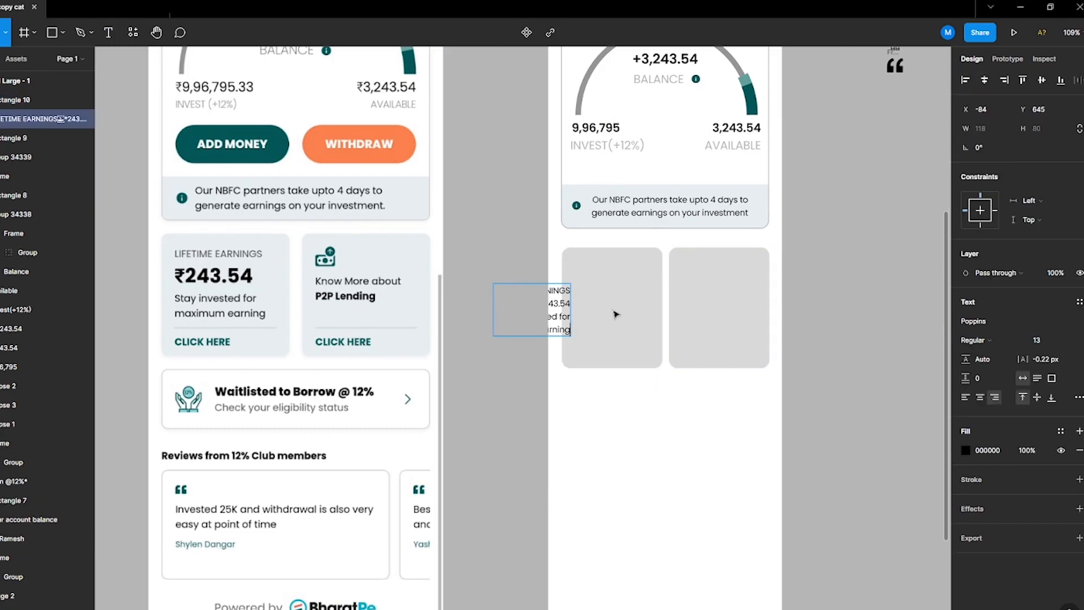
pyautogui.click(614, 312)
pyautogui.moveTo(532, 311); pyautogui.dragTo(606, 296)
pyautogui.click(496, 278)
pyautogui.click(614, 296)
pyautogui.doubleClick(605, 289)
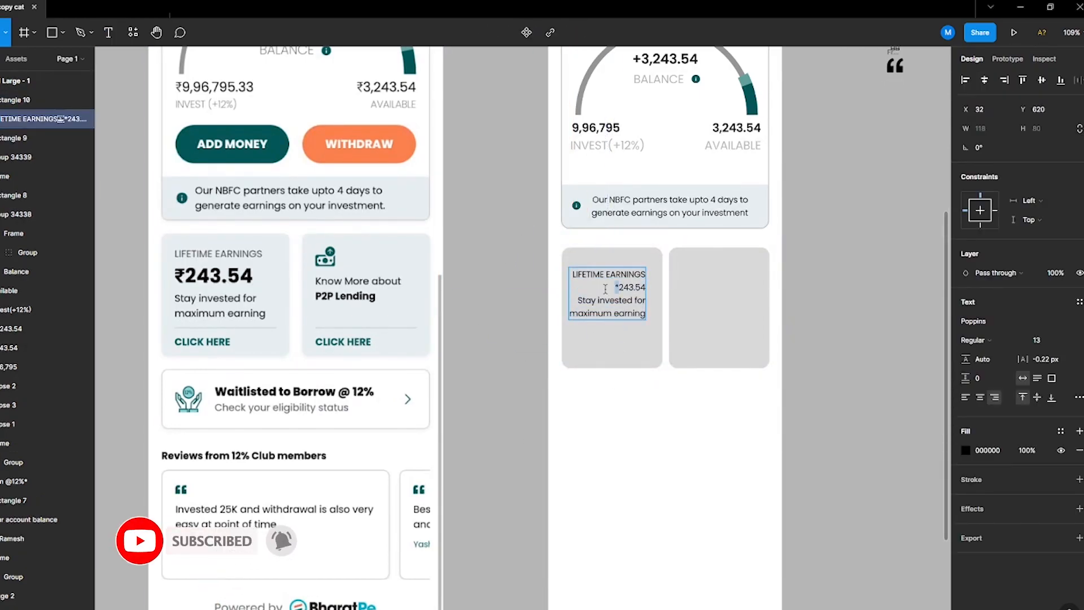
# Step: Add the rupee symbol before the invest, available and balance amounts
pyautogui.click(574, 129)
pyautogui.write('₹')
pyautogui.press('Escape')
pyautogui.moveTo(614, 132); pyautogui.dragTo(622, 132)
pyautogui.keyDown('shift'); pyautogui.click(620, 144); pyautogui.keyUp('shift')
pyautogui.click(966, 81)
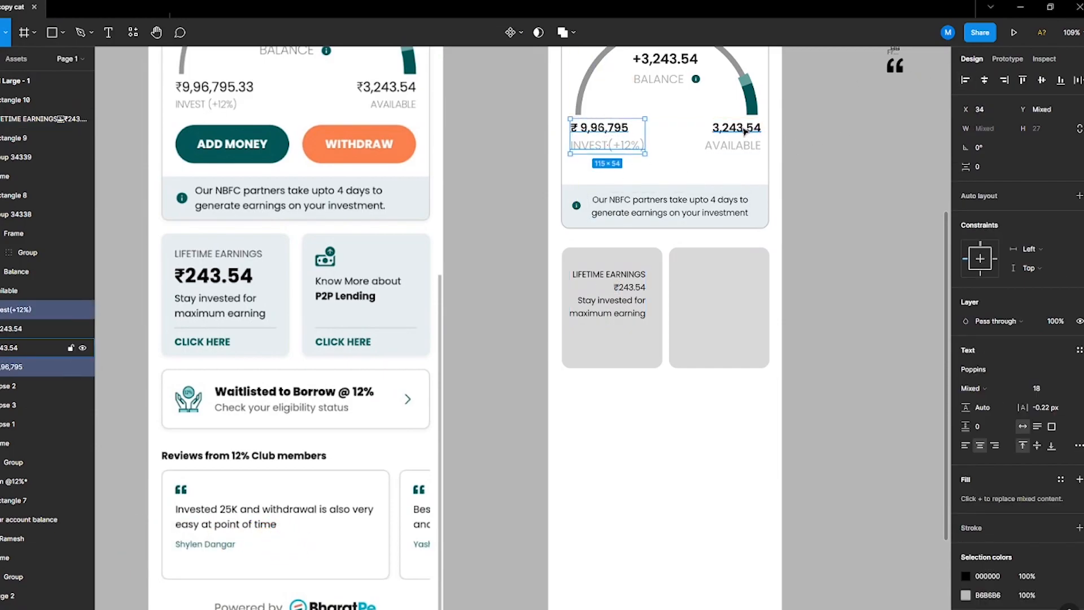
pyautogui.doubleClick(746, 129)
pyautogui.write('₹')
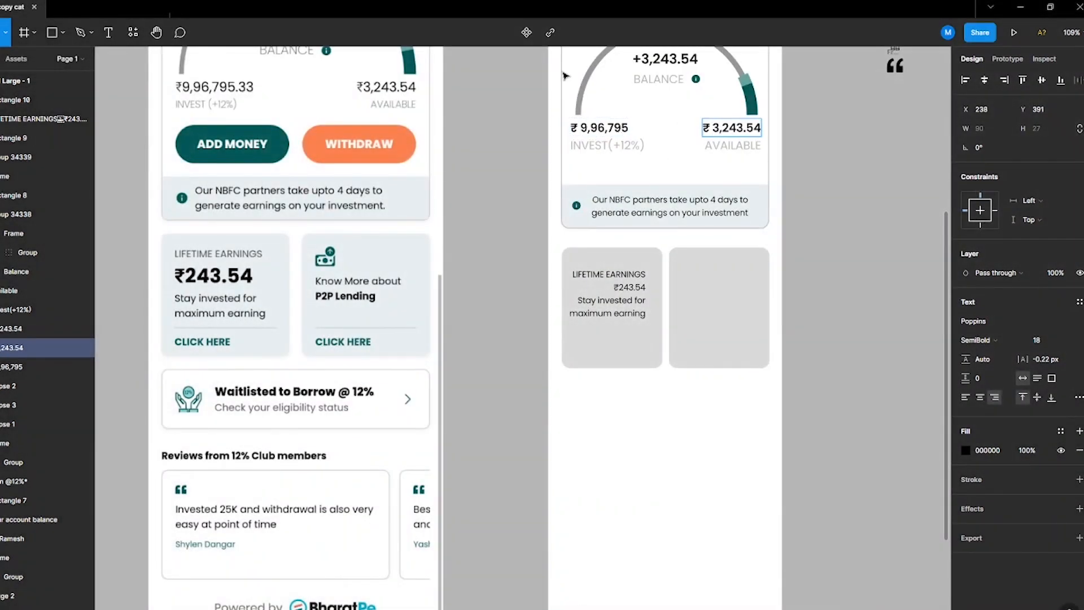
pyautogui.click(644, 59)
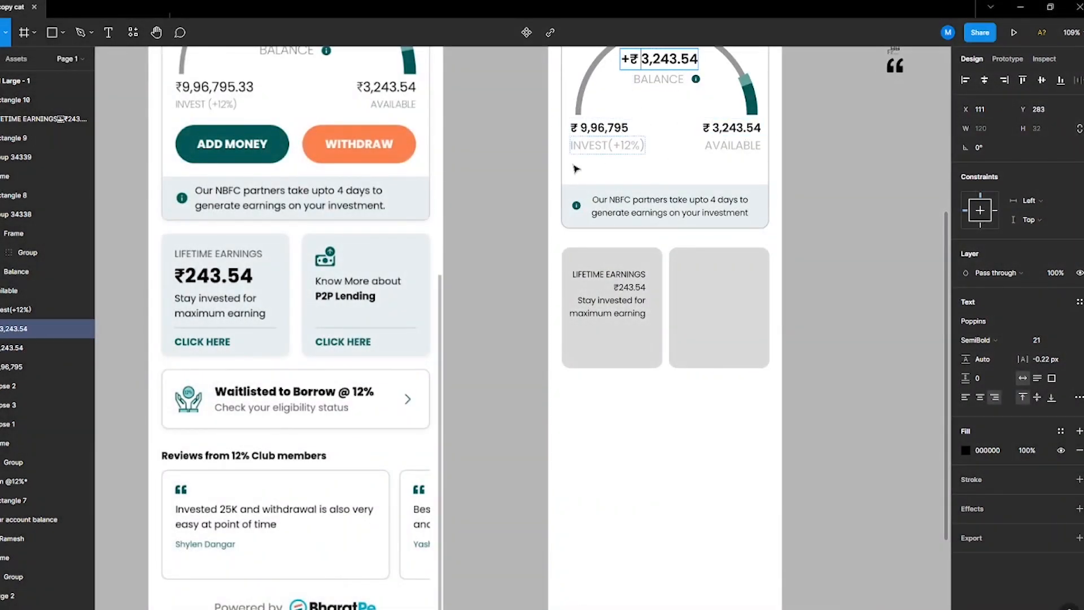
# Step: Make the ₹243.54 amount line SemiBold at size 21
pyautogui.doubleClick(609, 294)
pyautogui.click(613, 287)
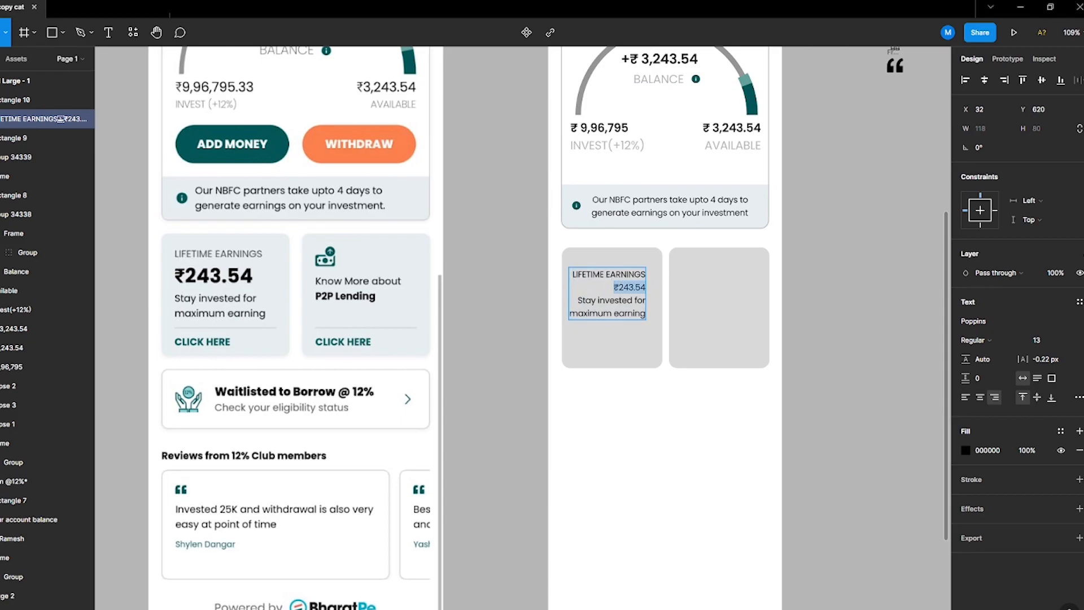
pyautogui.click(978, 342)
pyautogui.click(982, 375)
pyautogui.press('Tab')
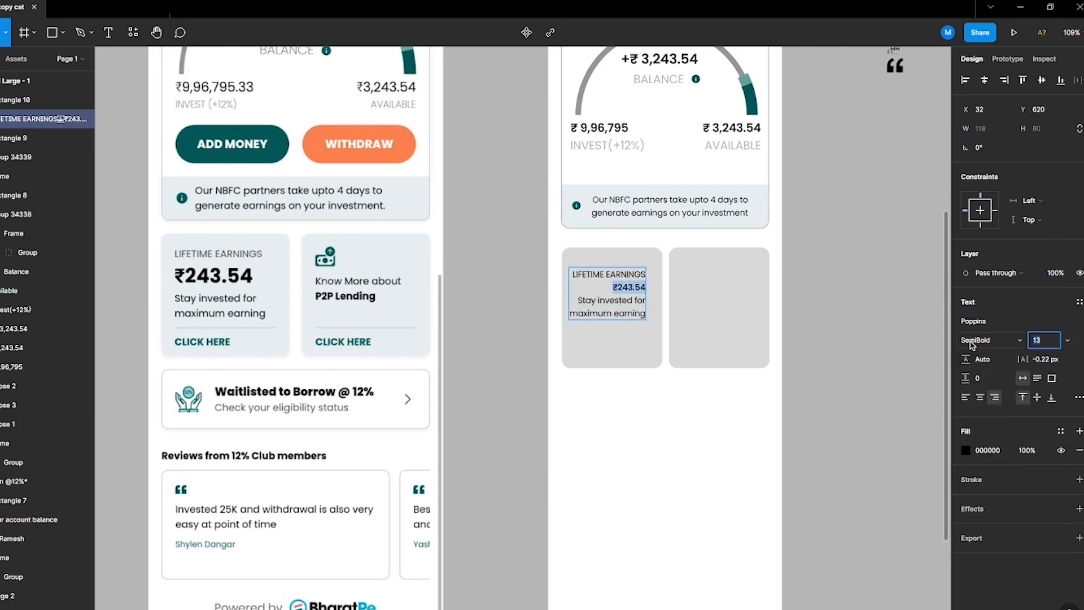
pyautogui.write('18')
pyautogui.press('Return')
pyautogui.write('21')
pyautogui.press('Return')
# Step: Split the label, amount and description lines into separate text layers
pyautogui.tripleClick(631, 273)
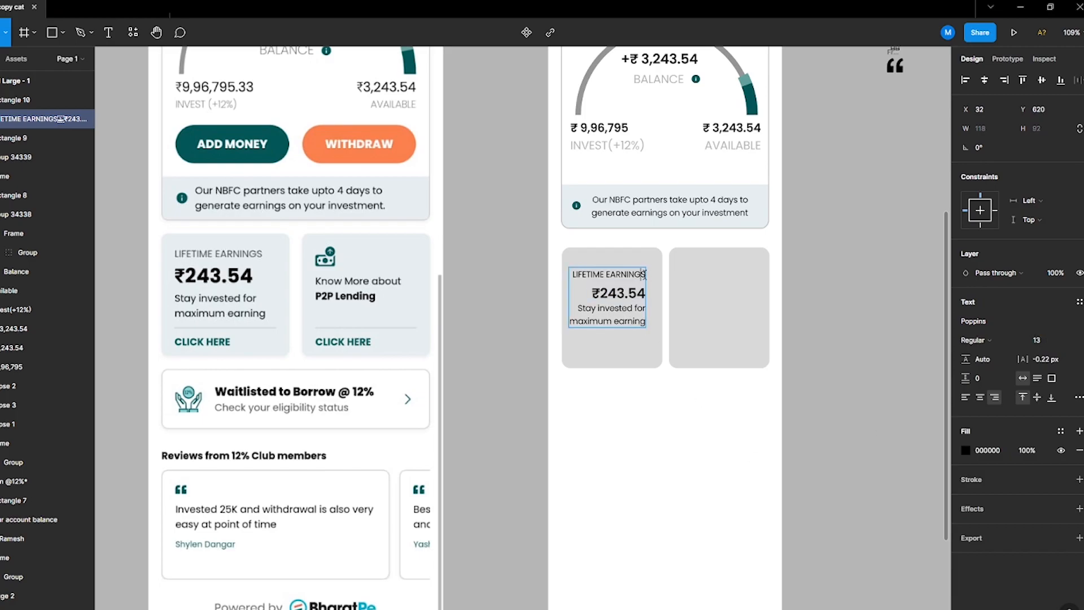
pyautogui.hotkey('ctrl', 'x')
pyautogui.press('Escape')
pyautogui.moveTo(614, 308)
pyautogui.keyDown('alt'); pyautogui.mouseDown()
pyautogui.moveTo(615, 334)
pyautogui.moveTo(641, 345)
pyautogui.moveTo(609, 341)
pyautogui.moveTo(586, 358)
pyautogui.moveTo(614, 309)
pyautogui.mouseUp(); pyautogui.keyUp('alt')
pyautogui.doubleClick(617, 287)
pyautogui.hotkey('ctrl', 'v')
pyautogui.click(615, 345)
pyautogui.hotkey('ctrl', 'x')
pyautogui.press('Escape')
pyautogui.doubleClick(607, 342)
pyautogui.hotkey('ctrl', 'v')
pyautogui.press('Escape')
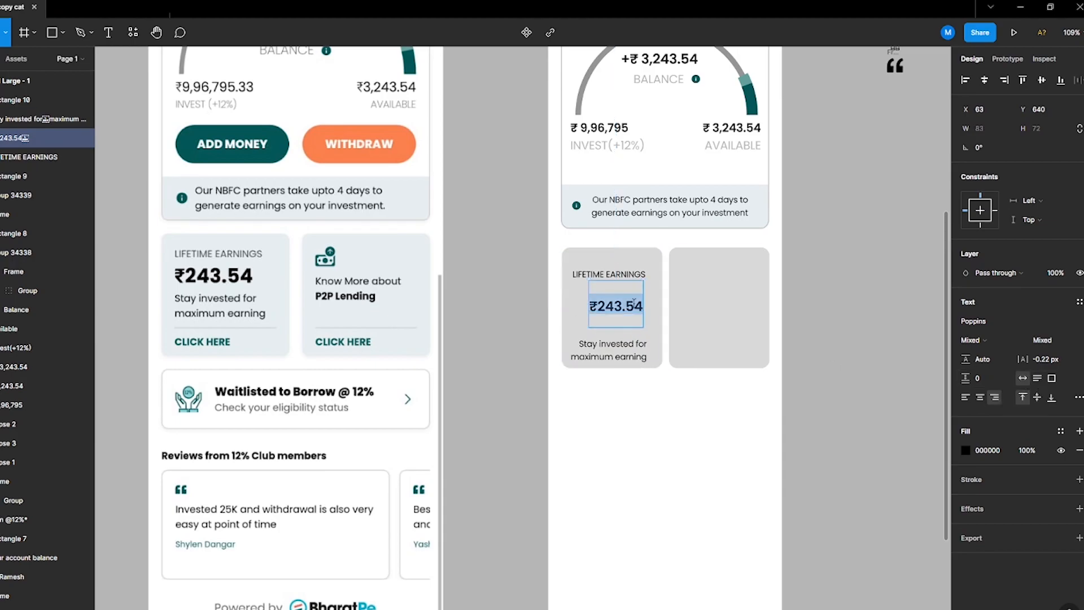
# Step: Left-align the three Lifetime Earnings texts and spread them vertically inside the left rectangle
pyautogui.moveTo(611, 277); pyautogui.dragTo(611, 278)
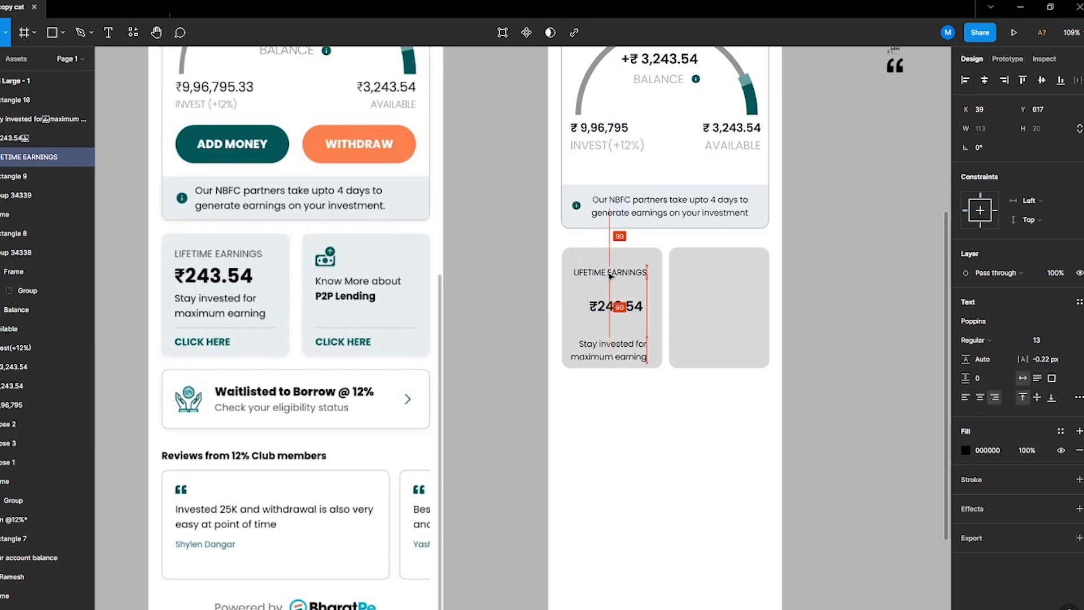
pyautogui.click(567, 328)
pyautogui.click(619, 352)
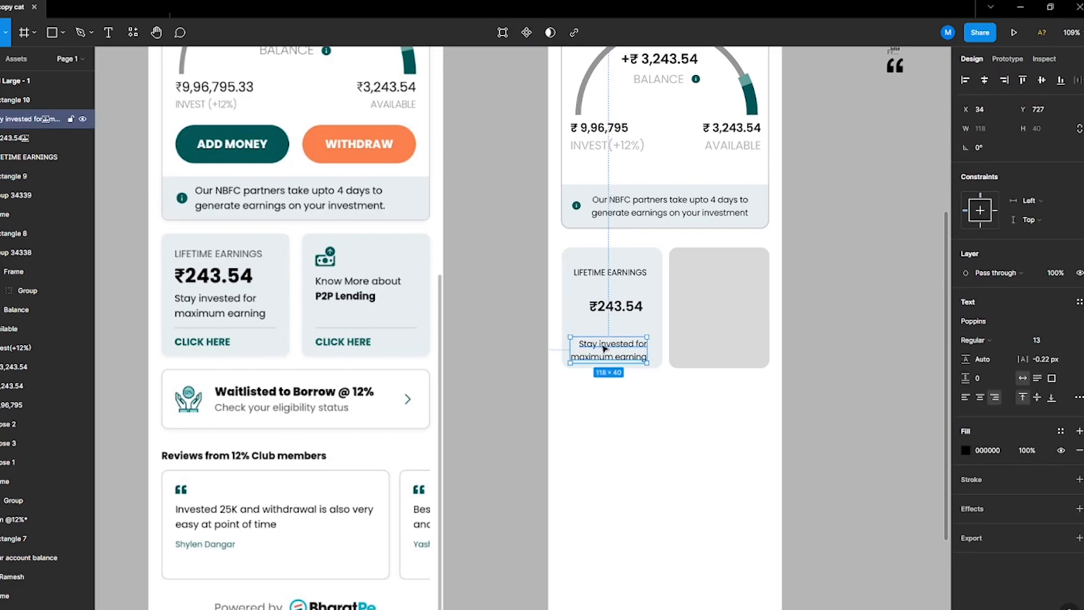
pyautogui.keyDown('shift'); pyautogui.click(615, 307); pyautogui.keyUp('shift')
pyautogui.keyDown('shift'); pyautogui.click(617, 274); pyautogui.keyUp('shift')
pyautogui.click(966, 397)
pyautogui.click(1077, 81)
pyautogui.click(1061, 119)
pyautogui.moveTo(965, 167); pyautogui.dragTo(601, 305)
pyautogui.click(966, 80)
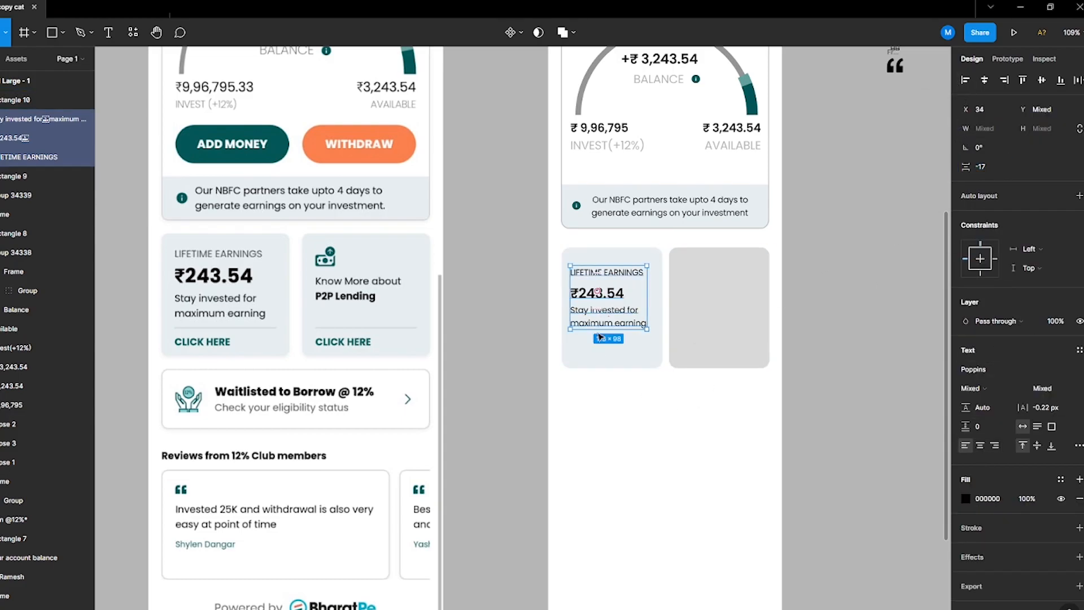
pyautogui.moveTo(966, 166); pyautogui.dragTo(988, 186)
# Step: Lengthen the left rectangle downward
pyautogui.click(630, 429)
pyautogui.click(624, 357)
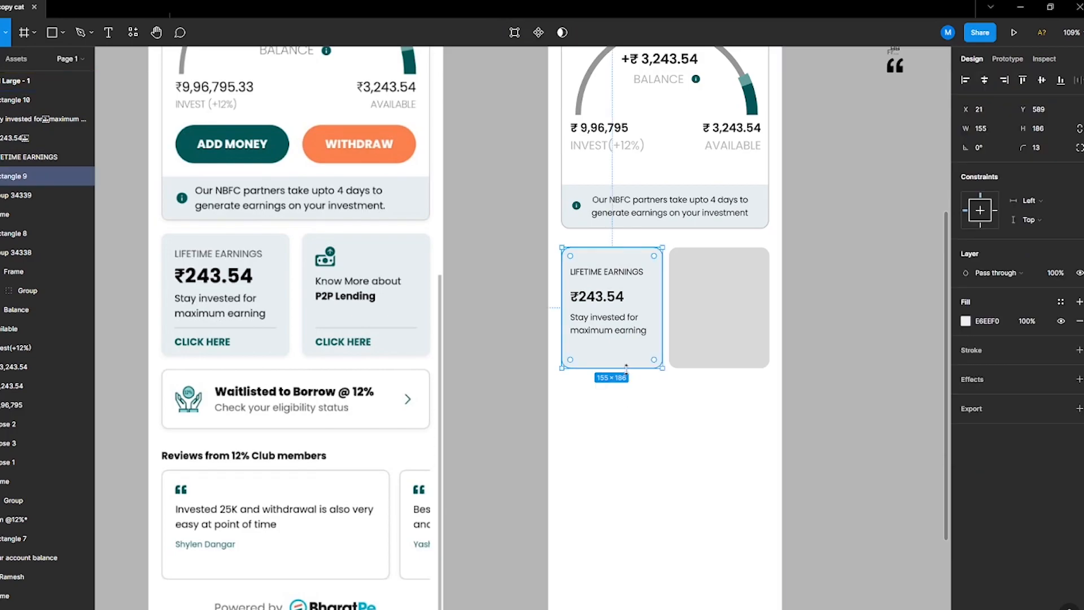
pyautogui.moveTo(624, 368); pyautogui.dragTo(625, 385)
pyautogui.click(621, 326)
# Step: Paste the grey label style onto the Lifetime Earnings label and set its font size to 14
pyautogui.keyDown('ctrl'); pyautogui.click(706, 210); pyautogui.keyUp('ctrl')
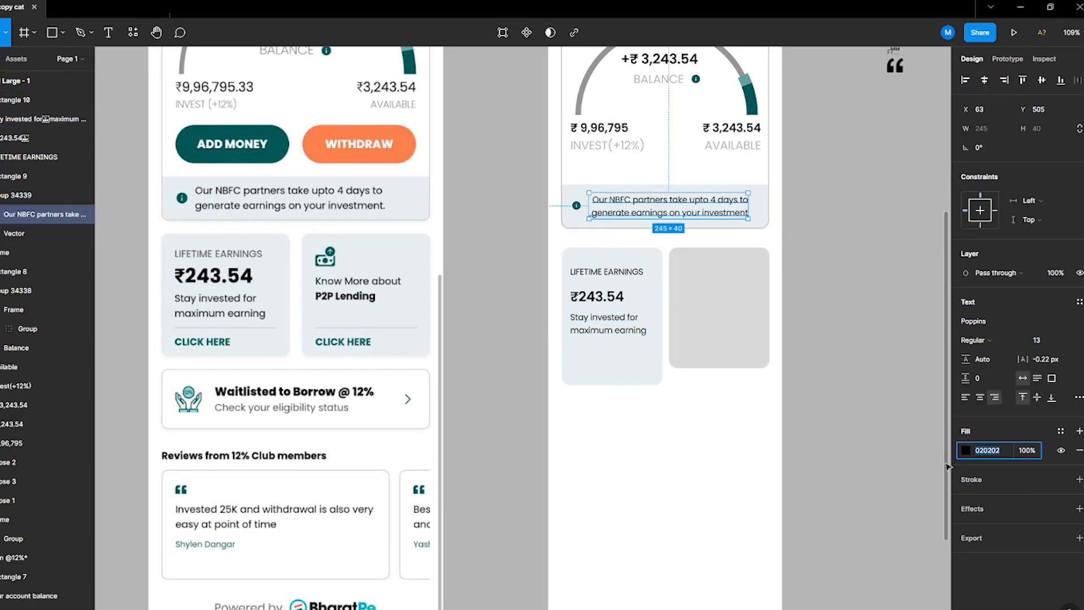
pyautogui.click(608, 323)
pyautogui.click(1007, 449)
pyautogui.click(607, 272)
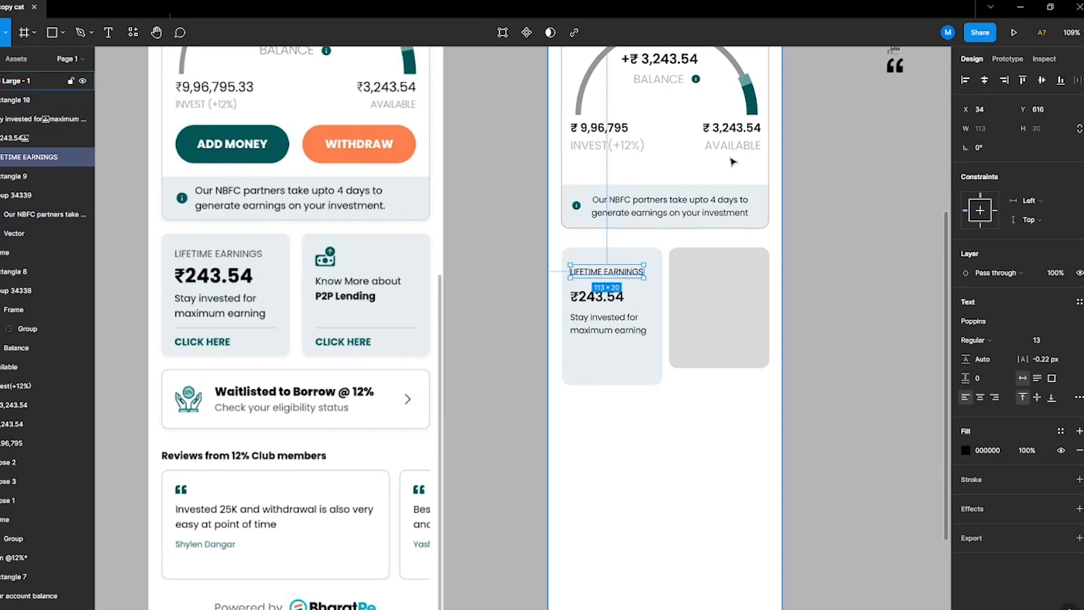
pyautogui.hotkey('ctrl', 'alt', 'v')
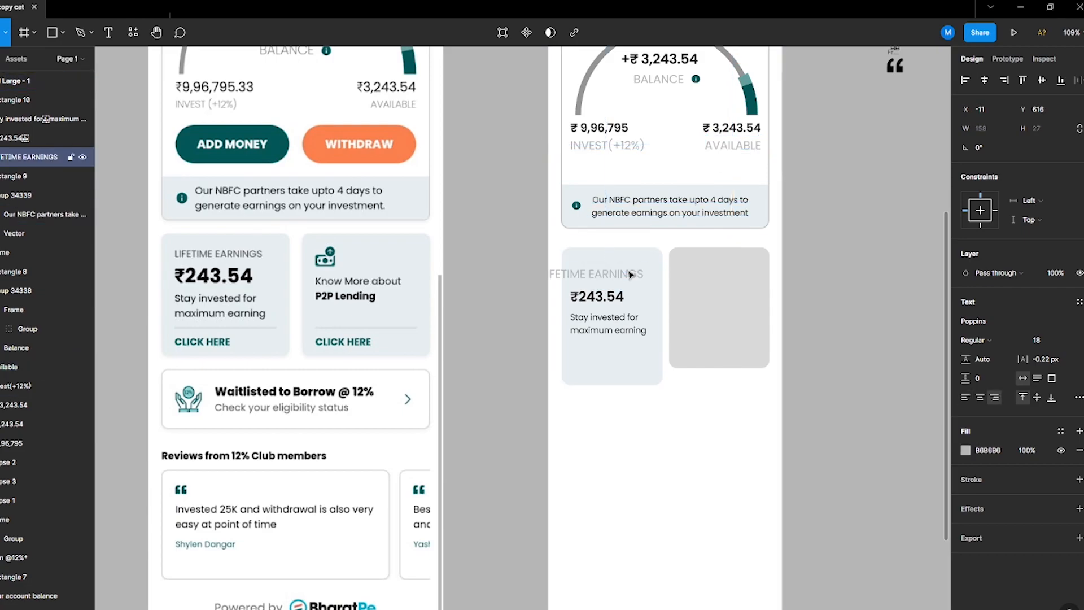
pyautogui.click(1042, 345)
pyautogui.write('14')
pyautogui.press('Return')
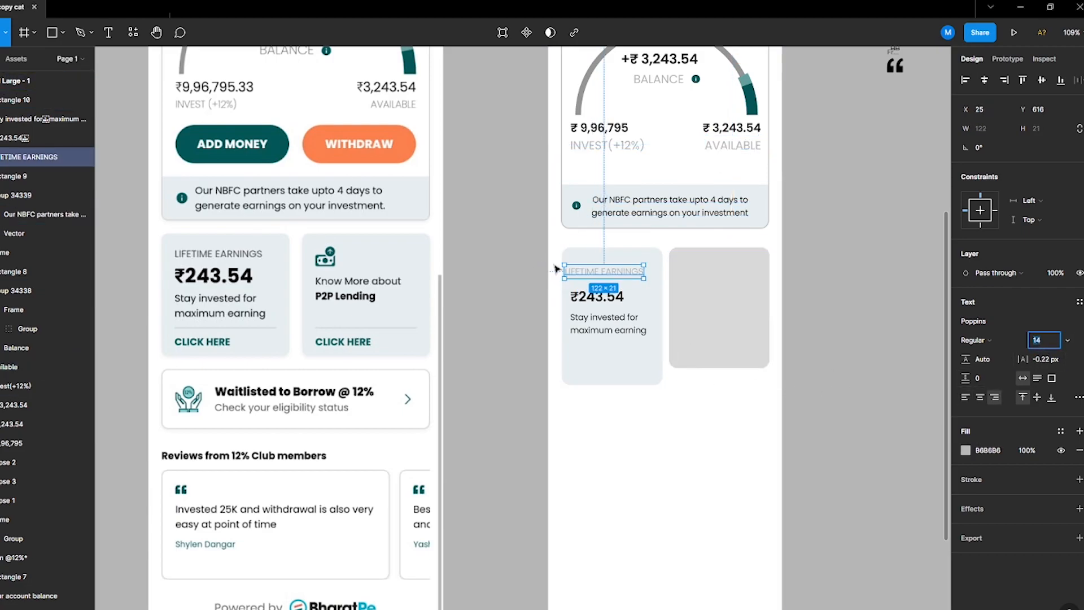
# Step: Align the label, amount and description texts of the left card along their left edges
pyautogui.click(592, 329)
pyautogui.keyDown('shift'); pyautogui.click(604, 297); pyautogui.keyUp('shift')
pyautogui.keyDown('shift'); pyautogui.click(617, 272); pyautogui.keyUp('shift')
pyautogui.click(1002, 80)
pyautogui.click(965, 81)
pyautogui.click(620, 491)
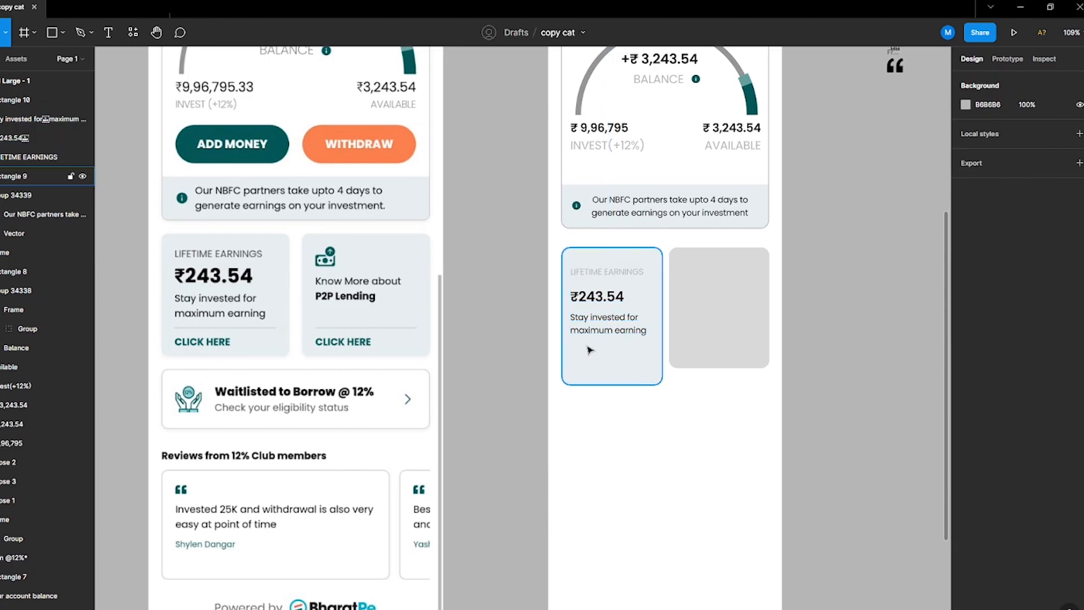
# Step: Add a CLICK HERRE text near the bottom of the left card and set its weight to SemiBold
pyautogui.moveTo(593, 335); pyautogui.dragTo(591, 338)
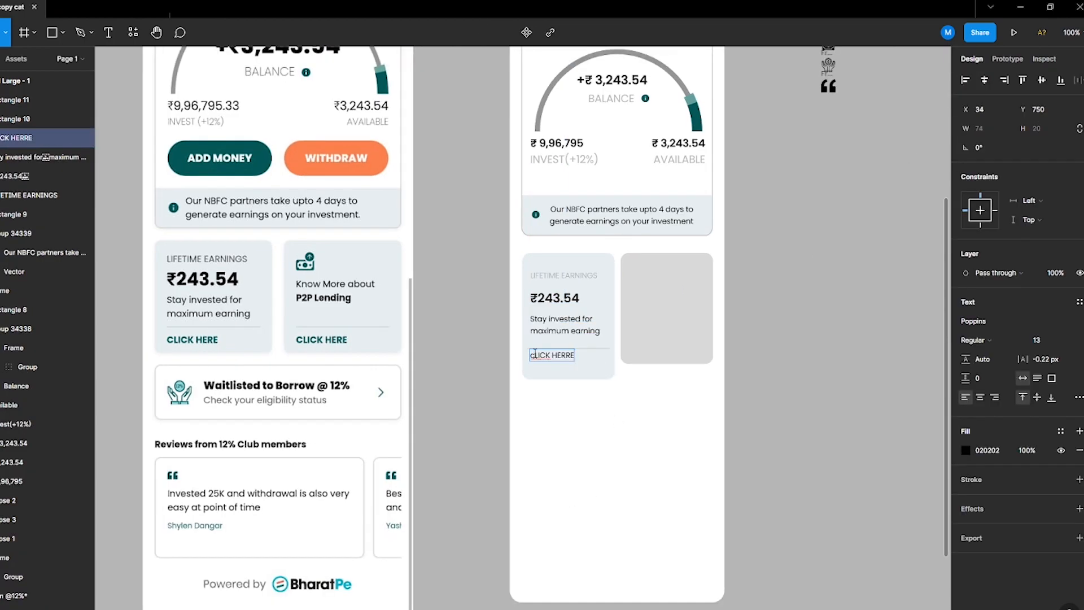
pyautogui.press('capslock')
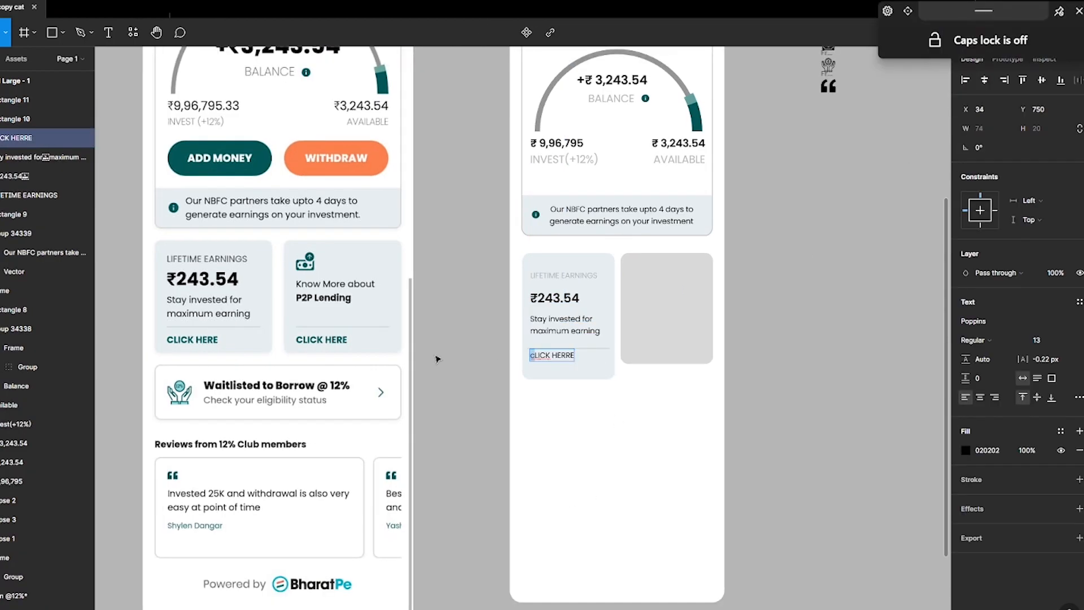
pyautogui.click(499, 464)
pyautogui.moveTo(567, 357)
pyautogui.mouseDown()
pyautogui.moveTo(566, 367)
pyautogui.moveTo(584, 364)
pyautogui.moveTo(575, 370)
pyautogui.mouseUp()
pyautogui.keyDown('shift'); pyautogui.click(600, 373); pyautogui.keyUp('shift')
pyautogui.click(574, 364)
pyautogui.click(974, 340)
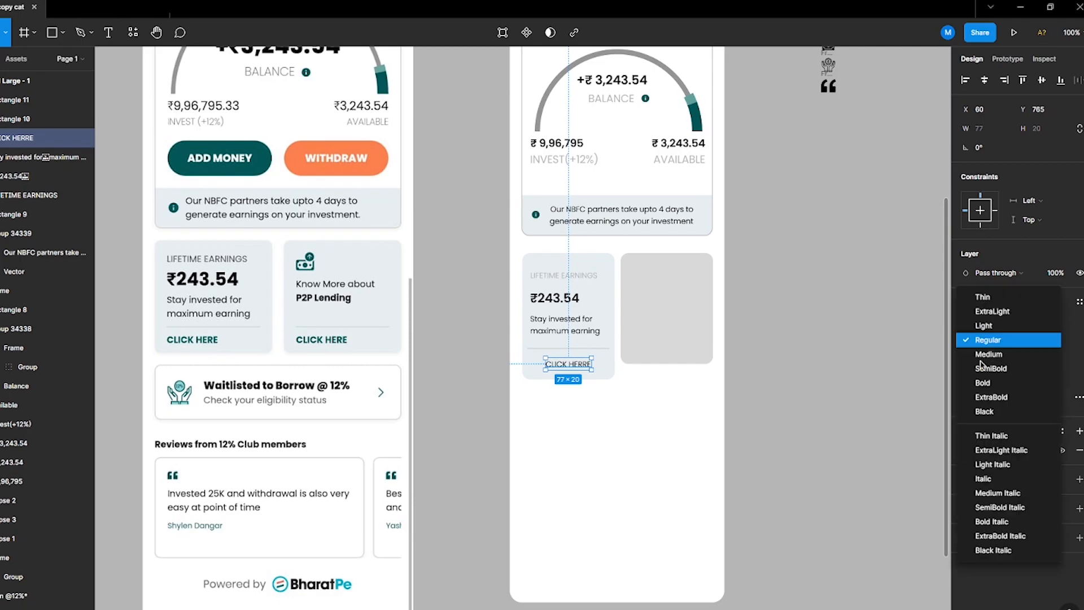
pyautogui.click(991, 365)
# Step: Centre the CLICK HERRE text in the card and colour it with the reference's dark teal
pyautogui.keyDown('shift'); pyautogui.click(599, 373); pyautogui.keyUp('shift')
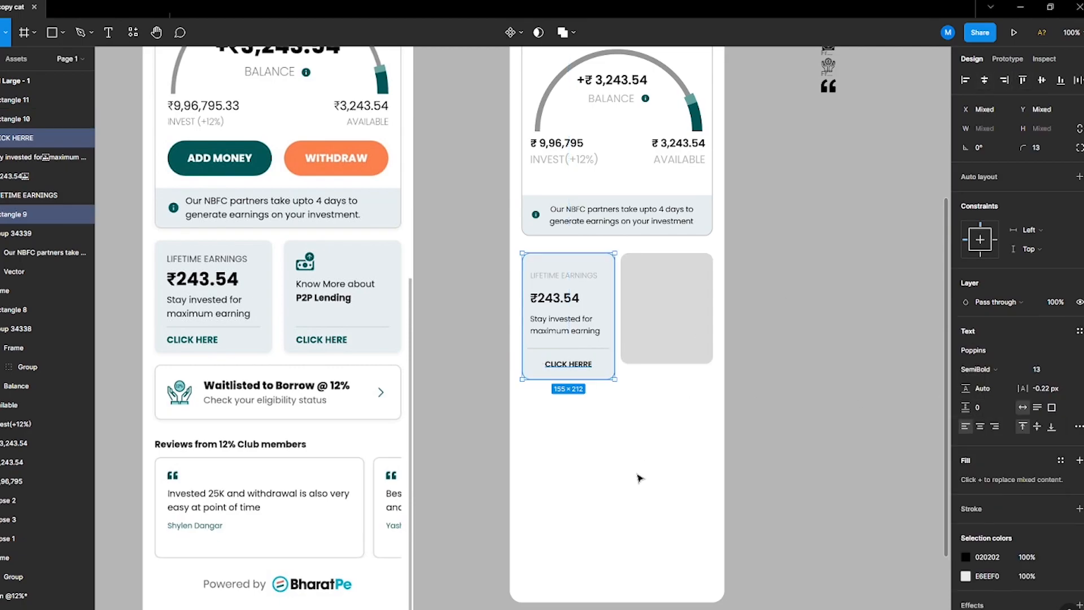
pyautogui.click(567, 364)
pyautogui.press('i')
pyautogui.press('Escape')
pyautogui.click(550, 377)
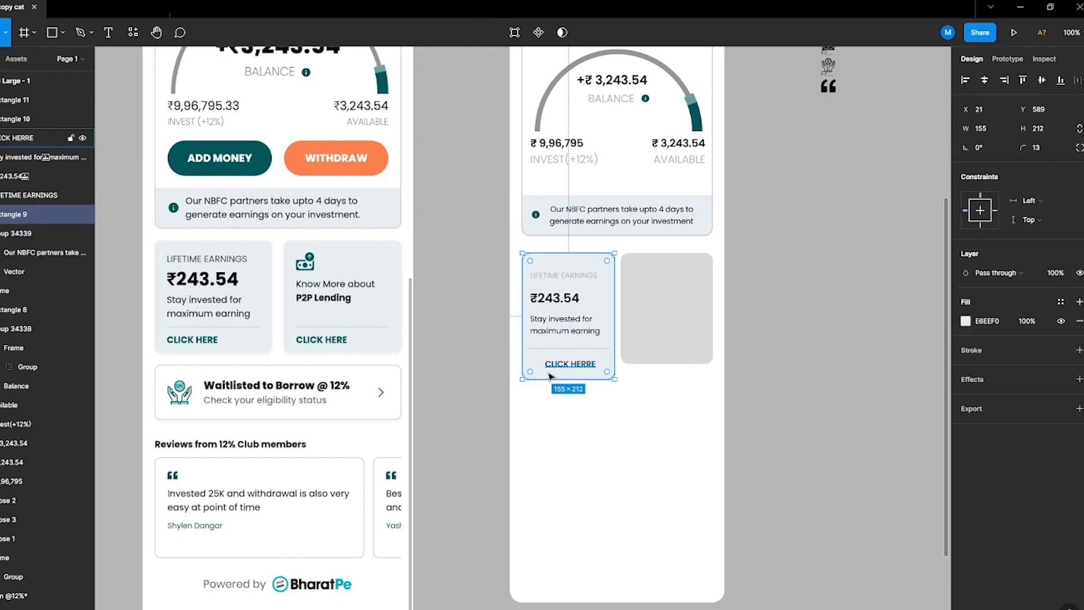
pyautogui.press('Escape')
# Step: Set the fill of the Lifetime Earnings, Balance, Invest and Available labels to 737373
pyautogui.click(561, 277)
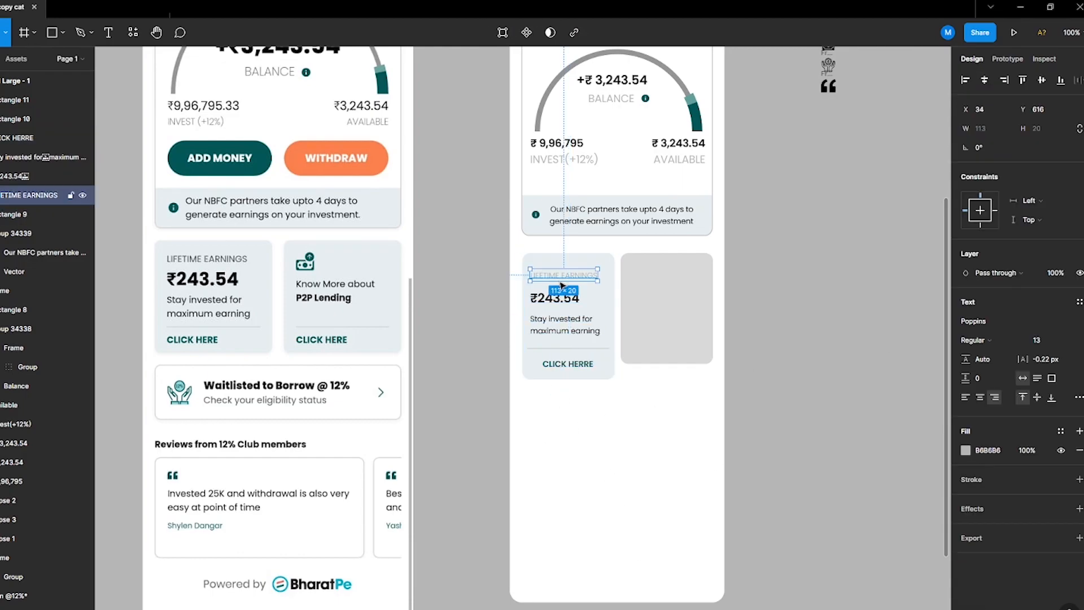
pyautogui.keyDown('shift'); pyautogui.click(663, 164); pyautogui.keyUp('shift')
pyautogui.keyDown('shift'); pyautogui.click(587, 161); pyautogui.keyUp('shift')
pyautogui.keyDown('shift'); pyautogui.click(602, 101); pyautogui.keyUp('shift')
pyautogui.click(966, 451)
pyautogui.moveTo(816, 423); pyautogui.dragTo(801, 423)
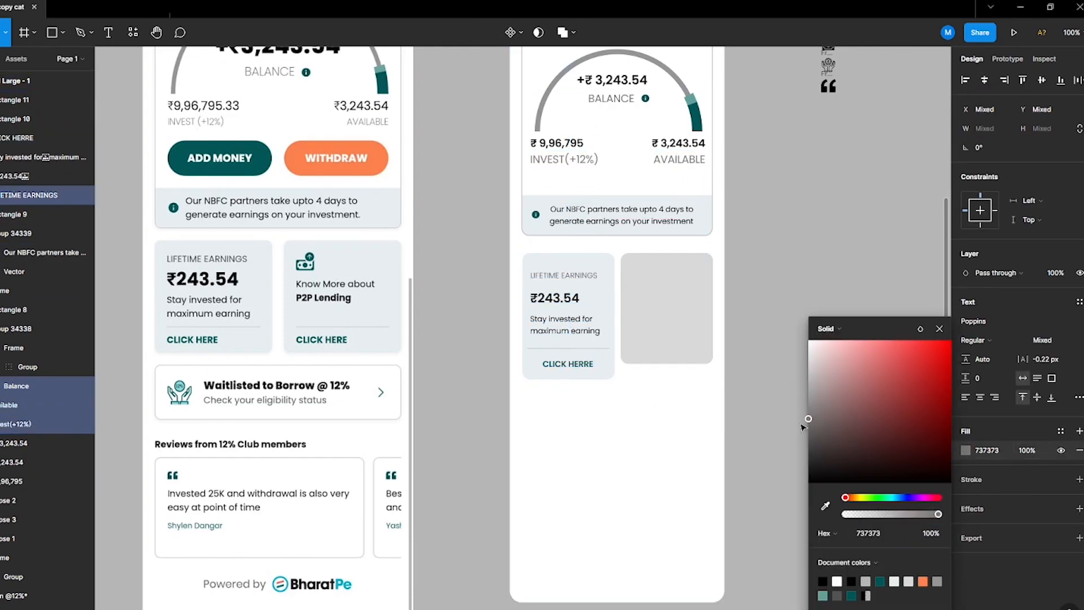
pyautogui.click(806, 423)
# Step: Group the left card's rectangle with all its texts
pyautogui.moveTo(617, 414); pyautogui.dragTo(520, 250)
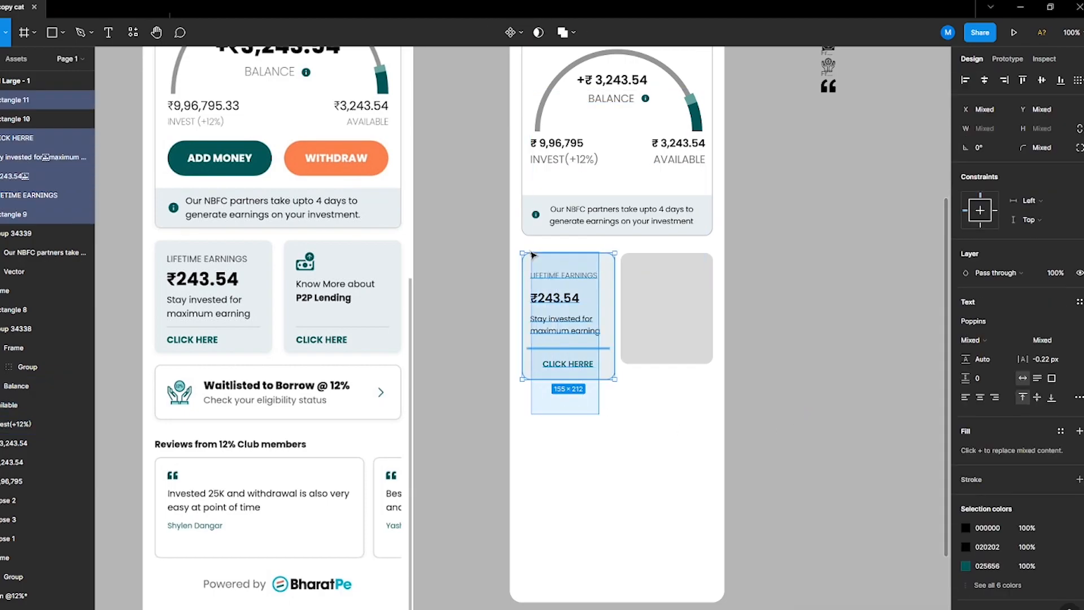
pyautogui.hotkey('ctrl', 'g')
pyautogui.click(665, 359)
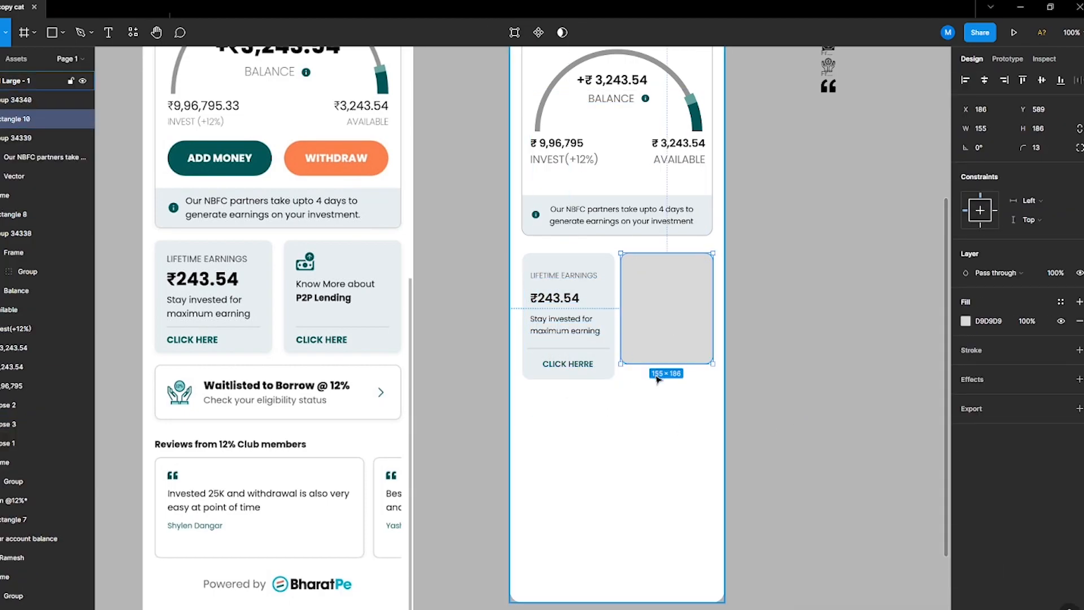
# Step: Copy the card's texts into the right card and change its amount text to P2P Lending
pyautogui.hotkey('ctrl', 'shift', 'r')
pyautogui.click(672, 404)
pyautogui.scroll(1, 671, 308)
pyautogui.keyDown('ctrl'); pyautogui.click(659, 317); pyautogui.keyUp('ctrl')
pyautogui.doubleClick(659, 302)
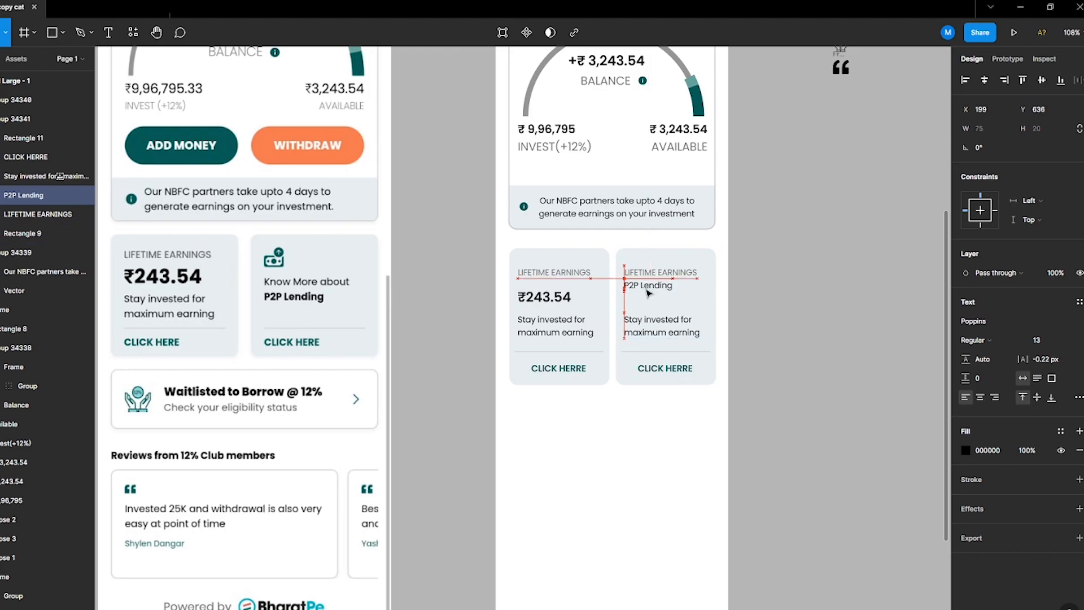
# Step: Set P2P Lending to Medium weight and delete the description text from the right card
pyautogui.click(974, 340)
pyautogui.click(976, 355)
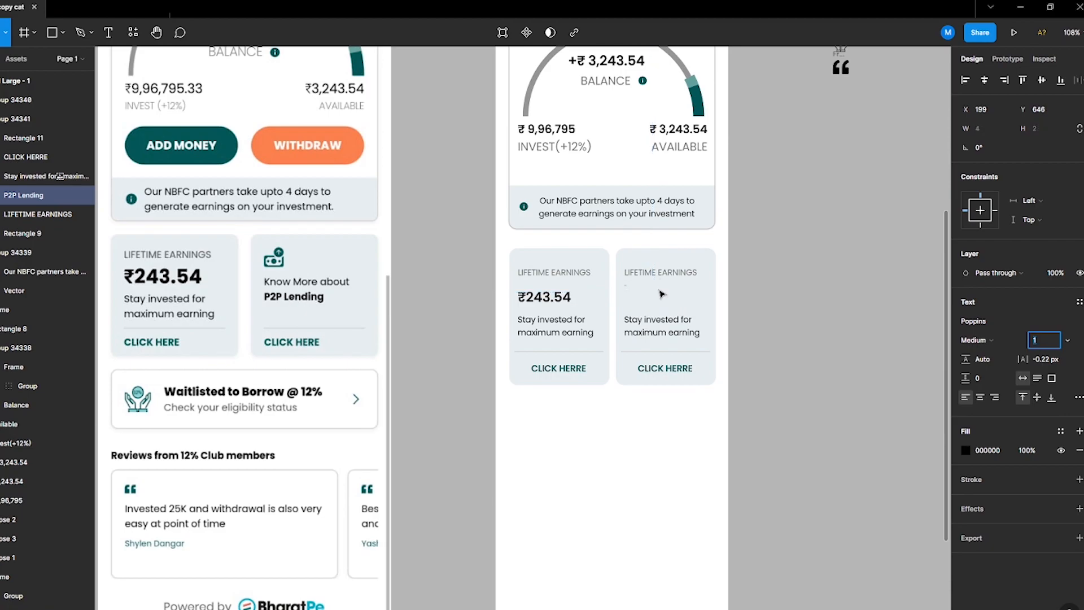
pyautogui.click(730, 336)
pyautogui.click(658, 331)
pyautogui.doubleClick(658, 323)
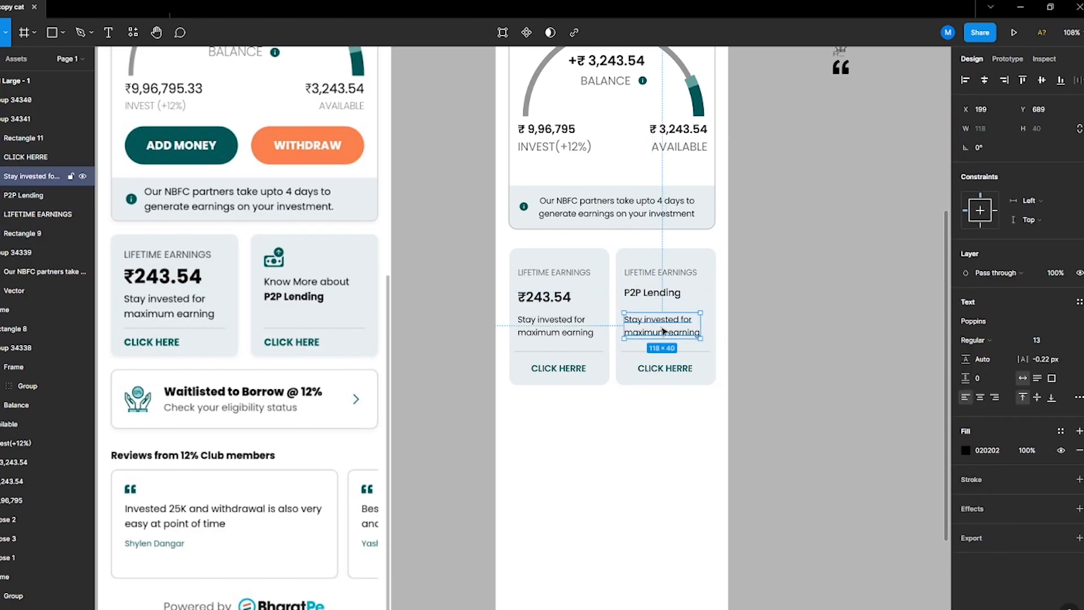
pyautogui.press('Delete')
# Step: Move the right card's label and P2P Lending text down and place the money icon above them, left-aligned
pyautogui.click(652, 292)
pyautogui.keyDown('shift'); pyautogui.click(658, 272); pyautogui.keyUp('shift')
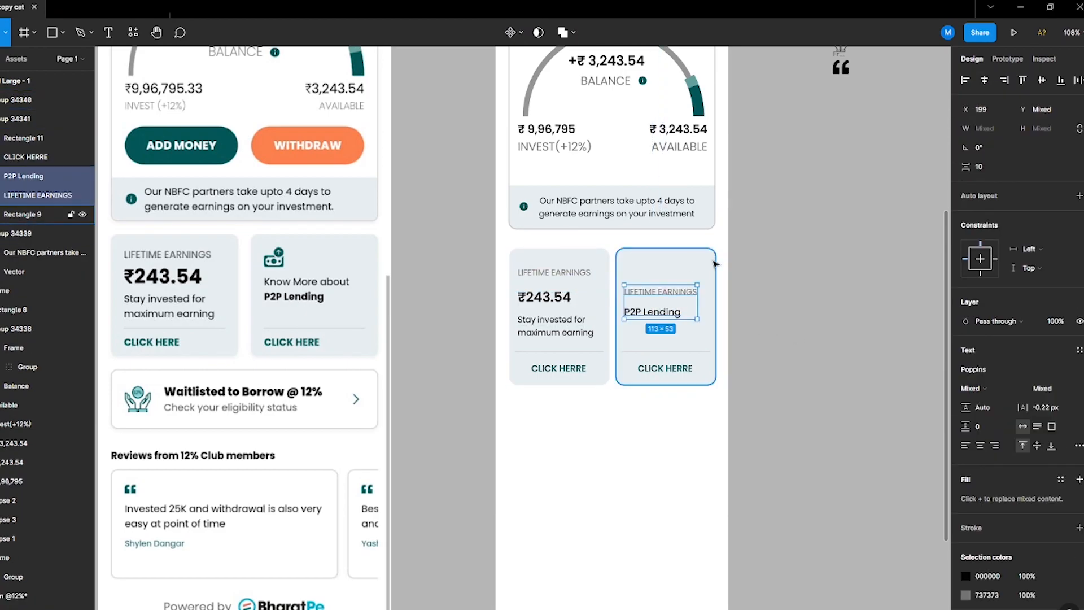
pyautogui.scroll(1, 831, 187)
pyautogui.scroll(1, 831, 187)
pyautogui.moveTo(827, 89); pyautogui.dragTo(938, 295)
pyautogui.scroll(-1, 825, 481)
pyautogui.moveTo(841, 132); pyautogui.dragTo(638, 298)
pyautogui.click(825, 481)
pyautogui.click(794, 464)
pyautogui.scroll(3, 634, 338)
pyautogui.keyDown('shift'); pyautogui.click(683, 318); pyautogui.keyUp('shift')
pyautogui.click(965, 80)
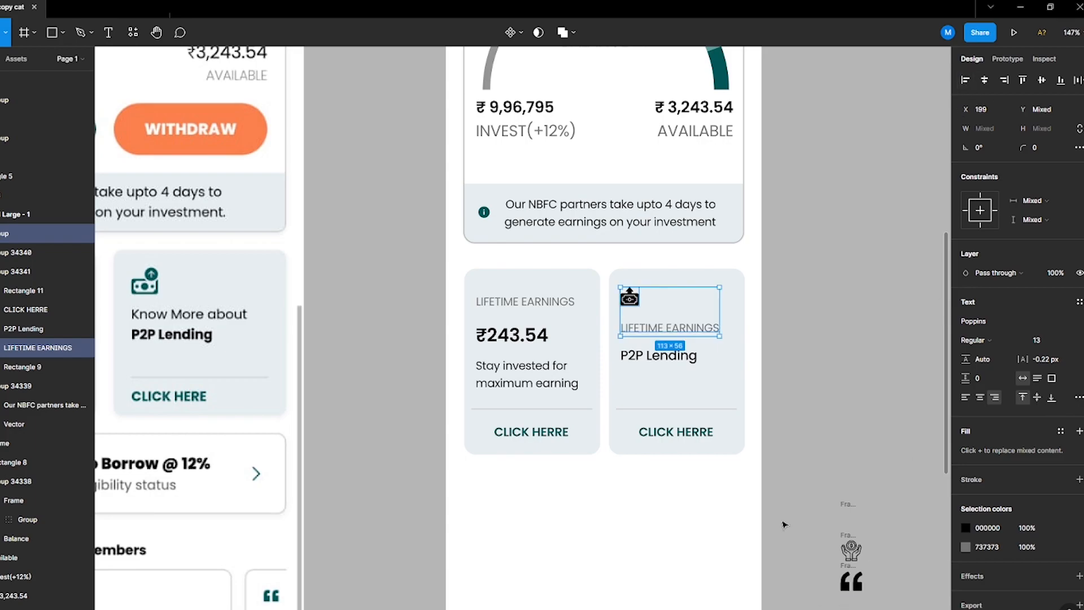
# Step: Set the P2P Lending text to SemiBold at size 13
pyautogui.click(784, 523)
pyautogui.moveTo(798, 462); pyautogui.dragTo(893, 481)
pyautogui.keyDown('ctrl'); pyautogui.click(750, 375); pyautogui.keyUp('ctrl')
pyautogui.click(1012, 344)
pyautogui.click(1007, 358)
pyautogui.click(1042, 341)
pyautogui.write('13')
pyautogui.press('Return')
pyautogui.click(759, 374)
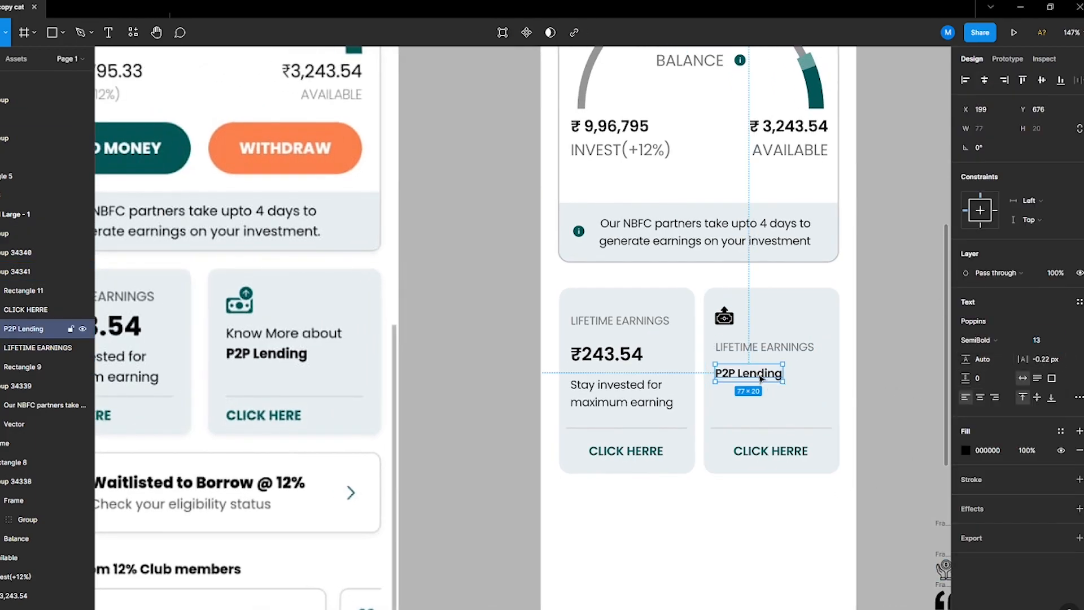
# Step: Move both cards together further down the screen
pyautogui.click(742, 547)
pyautogui.scroll(-5, 742, 547)
pyautogui.click(767, 485)
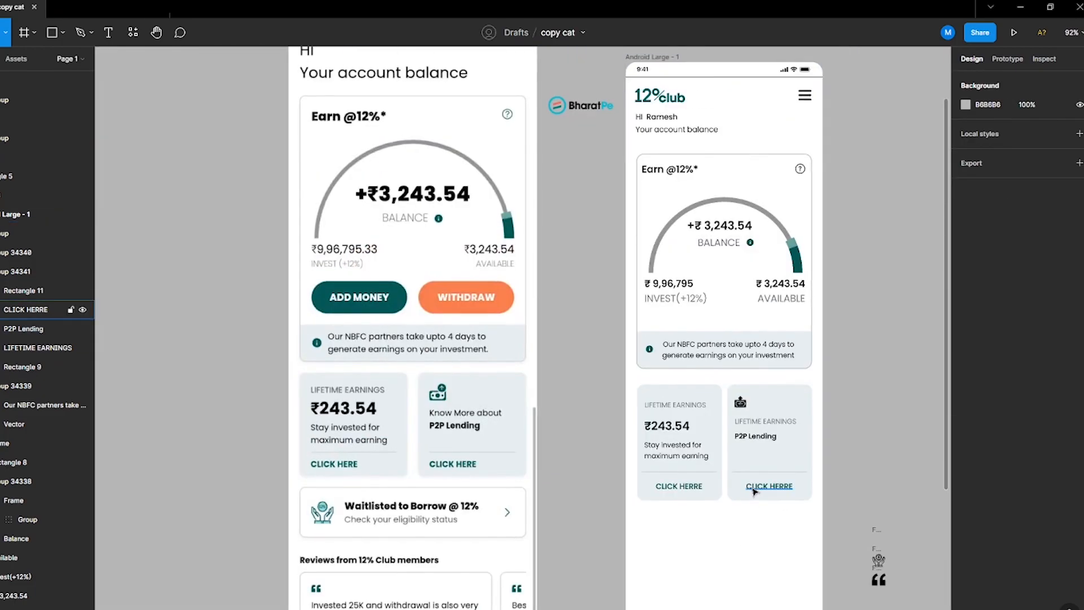
pyautogui.keyDown('shift'); pyautogui.click(741, 443); pyautogui.keyUp('shift')
pyautogui.keyDown('ctrl'); pyautogui.click(680, 486); pyautogui.keyUp('ctrl')
pyautogui.keyDown('shift'); pyautogui.click(677, 452); pyautogui.keyUp('shift')
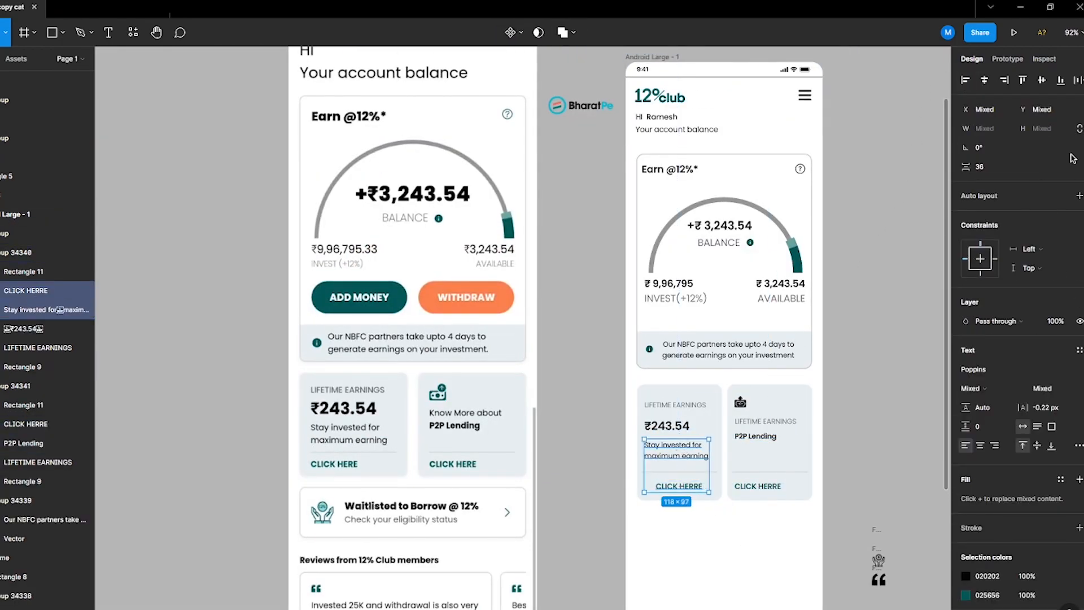
pyautogui.click(739, 402)
pyautogui.click(725, 424)
pyautogui.moveTo(725, 424); pyautogui.dragTo(724, 511)
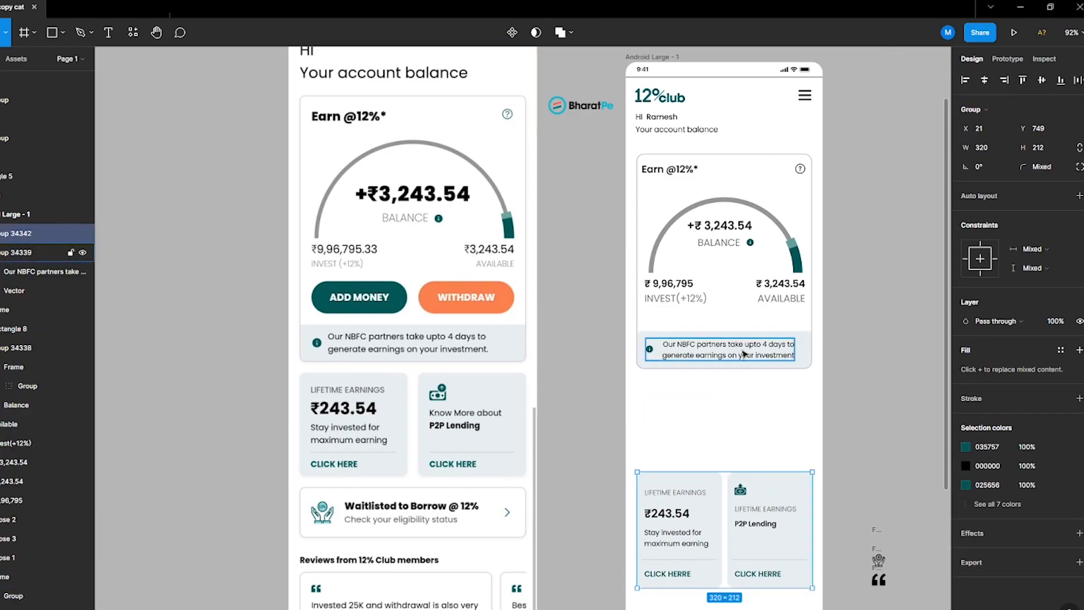
# Step: Group the NBFC notice text with its info icon and background
pyautogui.keyDown('ctrl'); pyautogui.click(728, 349); pyautogui.keyUp('ctrl')
pyautogui.keyDown('shift'); pyautogui.click(649, 349); pyautogui.keyUp('shift')
pyautogui.keyDown('shift'); pyautogui.click(668, 333); pyautogui.keyUp('shift')
pyautogui.hotkey('ctrl', 'g')
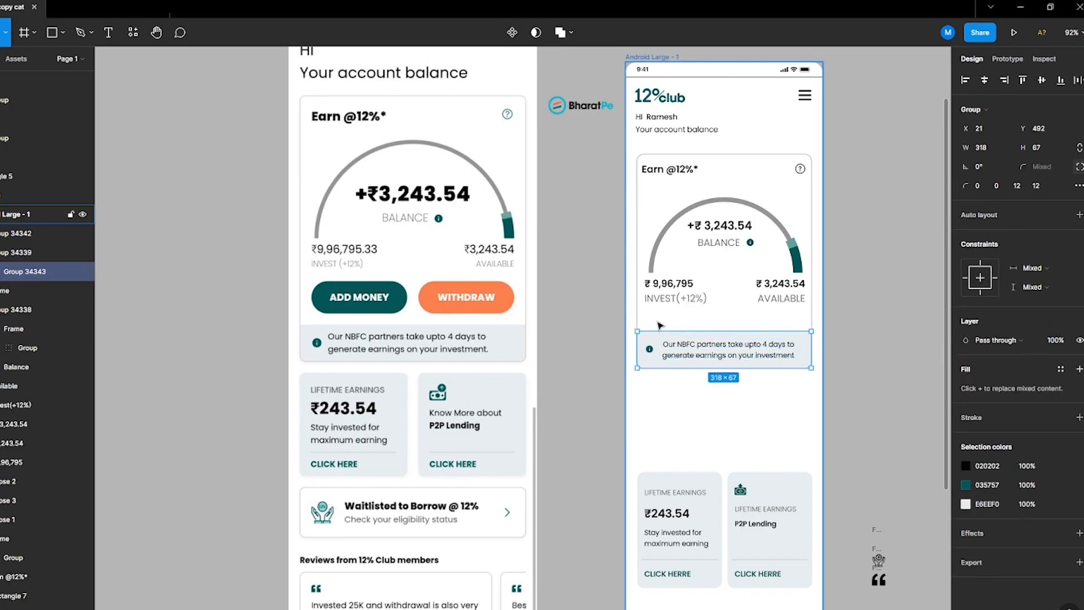
# Step: Extend the balance card downward and align the notice group to its bottom edge
pyautogui.click(672, 337)
pyautogui.moveTo(682, 368); pyautogui.dragTo(684, 413)
pyautogui.click(1060, 80)
pyautogui.hotkey('ctrl', 'z')
pyautogui.click(701, 360)
pyautogui.keyDown('shift'); pyautogui.click(688, 412); pyautogui.keyUp('shift')
pyautogui.click(1061, 81)
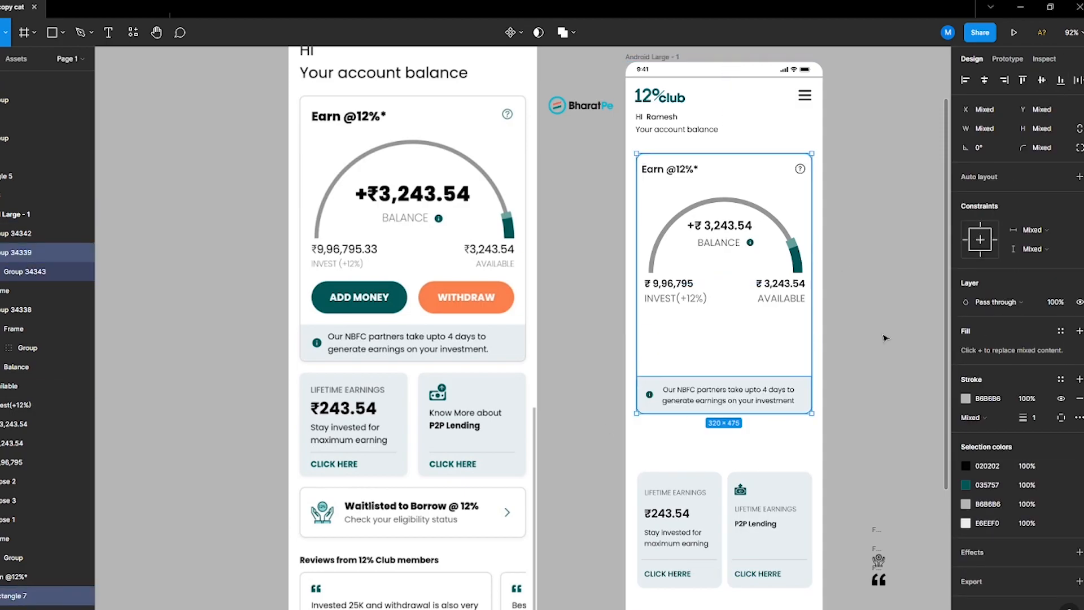
# Step: Add ADD MONEY and Withdraw texts in the empty space of the balance card
pyautogui.click(858, 411)
pyautogui.press('t')
pyautogui.moveTo(645, 341); pyautogui.dragTo(742, 362)
pyautogui.click(780, 397)
pyautogui.press('t')
pyautogui.click(664, 340)
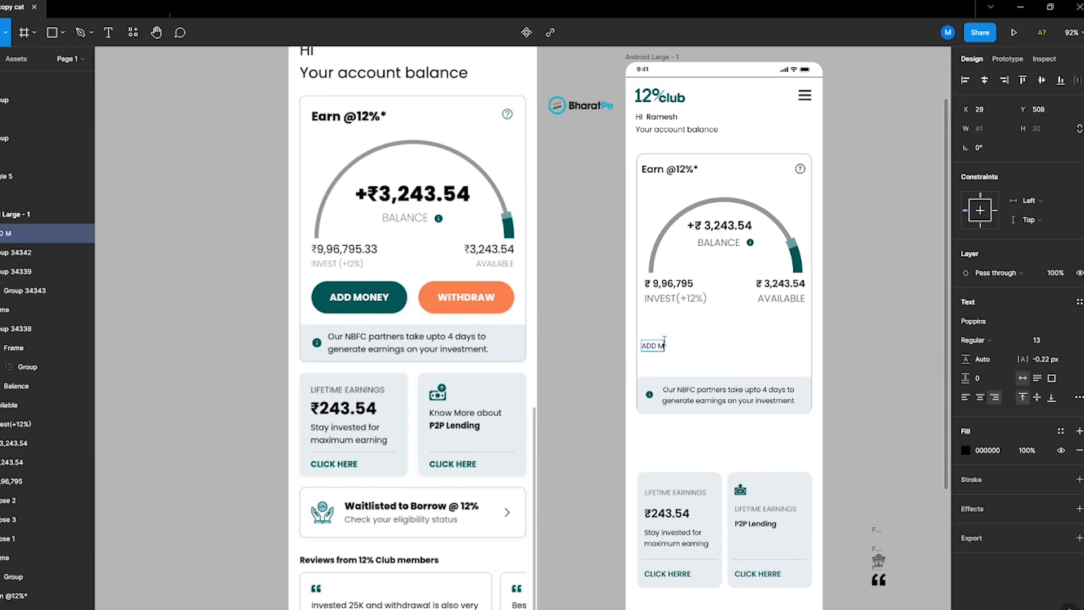
pyautogui.moveTo(632, 348); pyautogui.dragTo(662, 356)
pyautogui.keyDown('alt'); pyautogui.moveTo(668, 353); pyautogui.dragTo(745, 348); pyautogui.keyUp('alt')
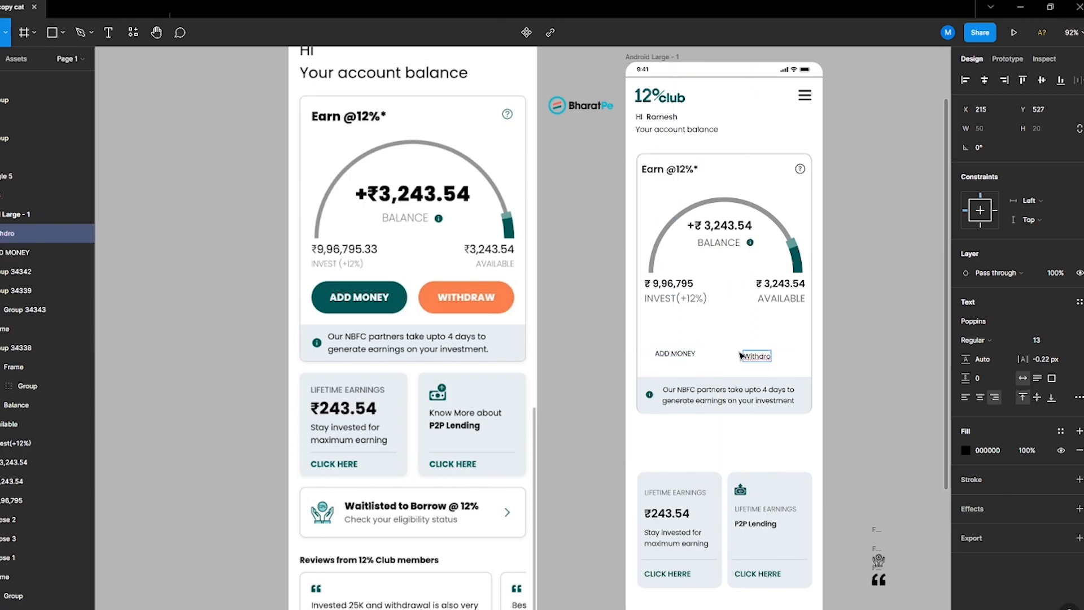
# Step: Wrap the ADD MONEY text in an auto-layout frame and make the text white
pyautogui.click(671, 354)
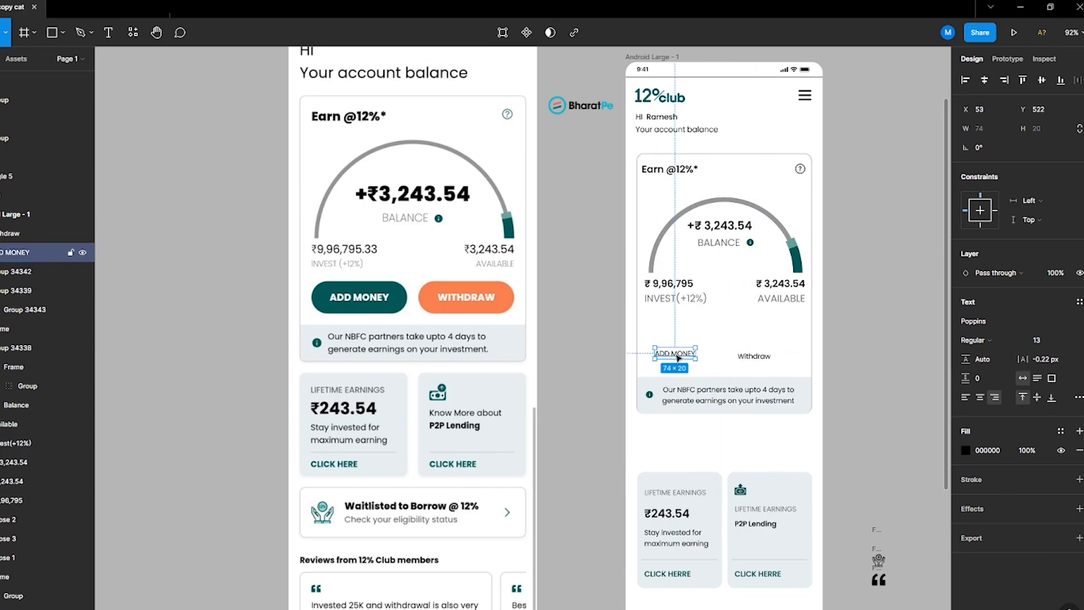
pyautogui.hotkey('shift', 'a')
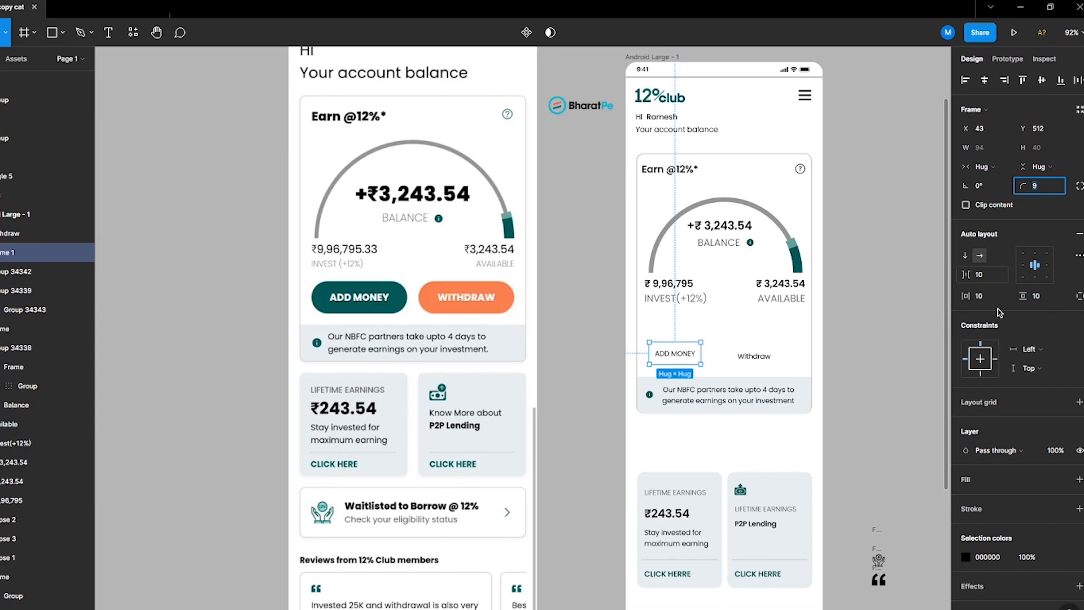
pyautogui.click(965, 556)
pyautogui.click(824, 503)
pyautogui.click(409, 298)
pyautogui.press('Escape')
pyautogui.click(697, 361)
pyautogui.doubleClick(686, 354)
pyautogui.click(966, 392)
pyautogui.click(836, 581)
pyautogui.press('Escape')
pyautogui.press('Escape')
# Step: Fill the ADD MONEY frame with the reference's teal and round its corners to 20
pyautogui.click(964, 486)
pyautogui.press('i')
pyautogui.click(352, 308)
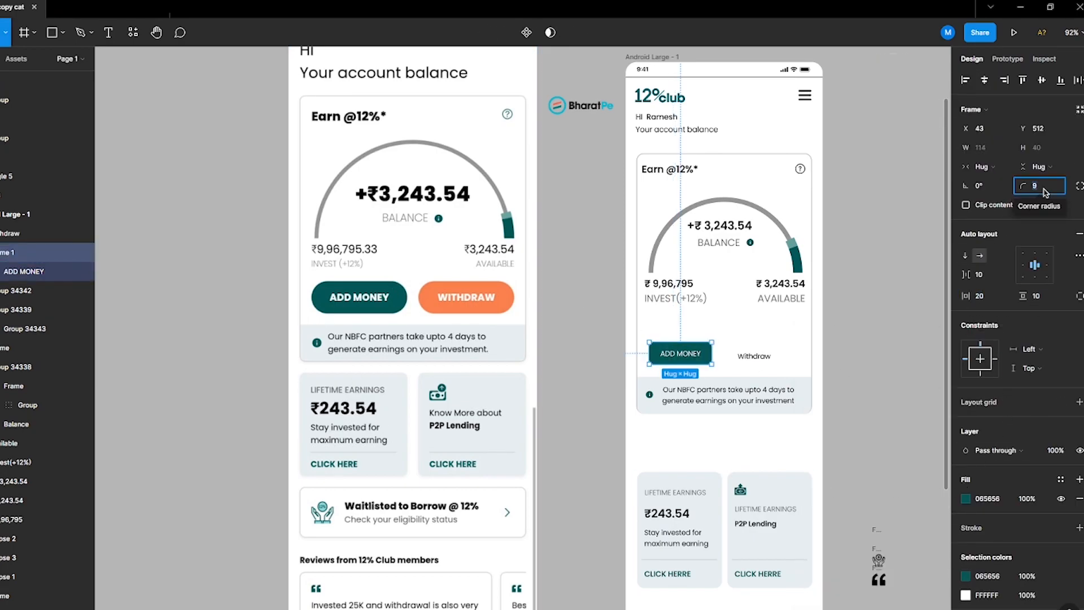
pyautogui.press('Return')
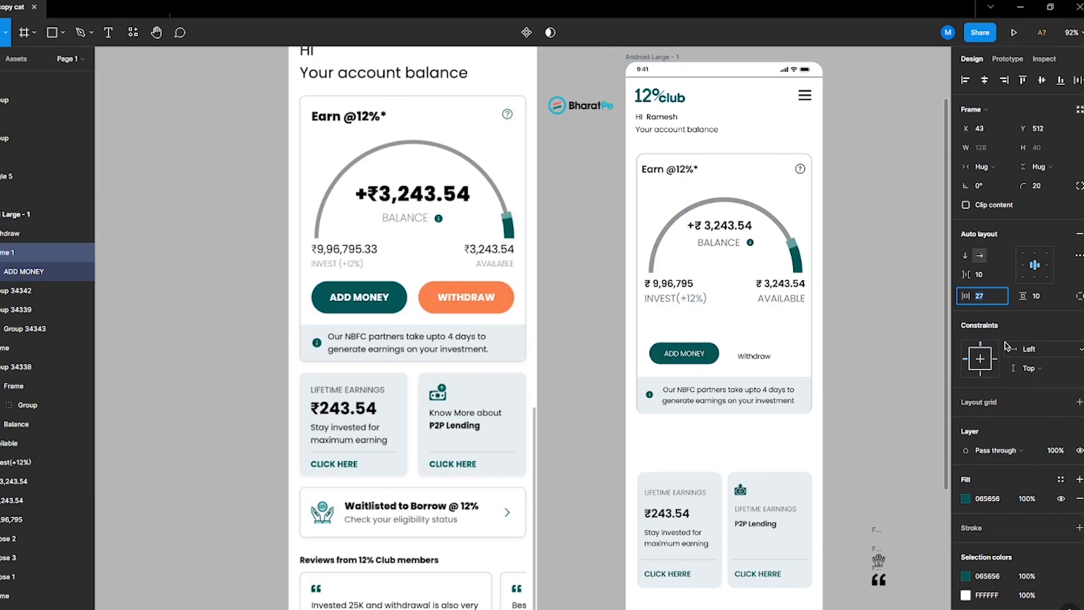
# Step: Set the button's padding to 25 horizontally and 12 vertically
pyautogui.click(1037, 299)
pyautogui.press('Up')
pyautogui.press('Up')
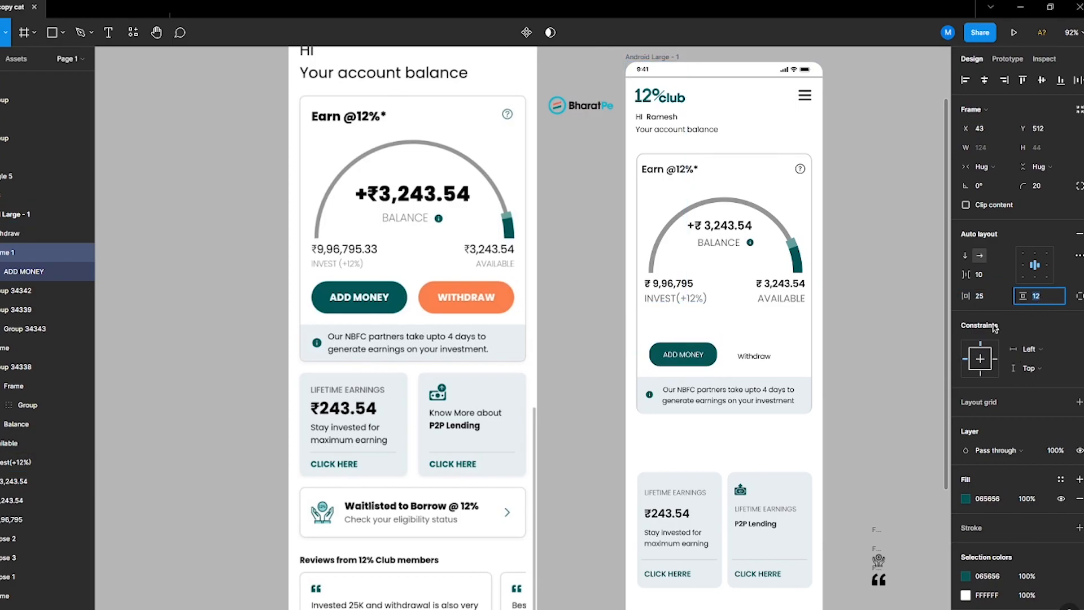
# Step: Set the ADD MONEY button label to SemiBold
pyautogui.doubleClick(689, 358)
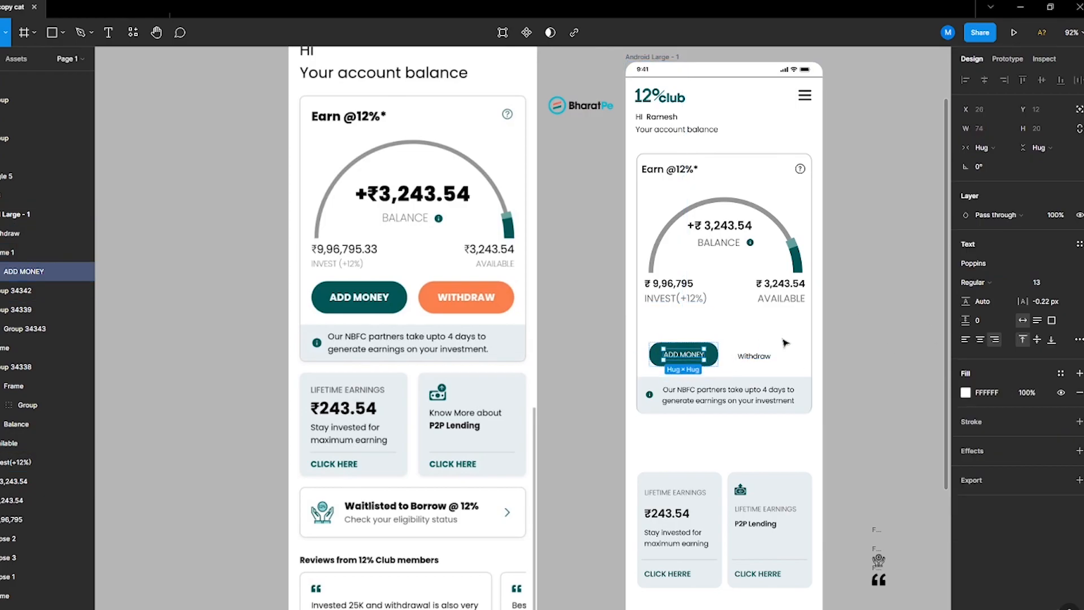
pyautogui.click(988, 282)
pyautogui.click(980, 296)
# Step: Move the loose Withdraw text aside and duplicate the ADD MONEY button to its right
pyautogui.click(779, 362)
pyautogui.moveTo(763, 354); pyautogui.dragTo(917, 361)
pyautogui.click(704, 356)
pyautogui.moveTo(704, 356); pyautogui.dragTo(789, 357)
pyautogui.click(907, 359)
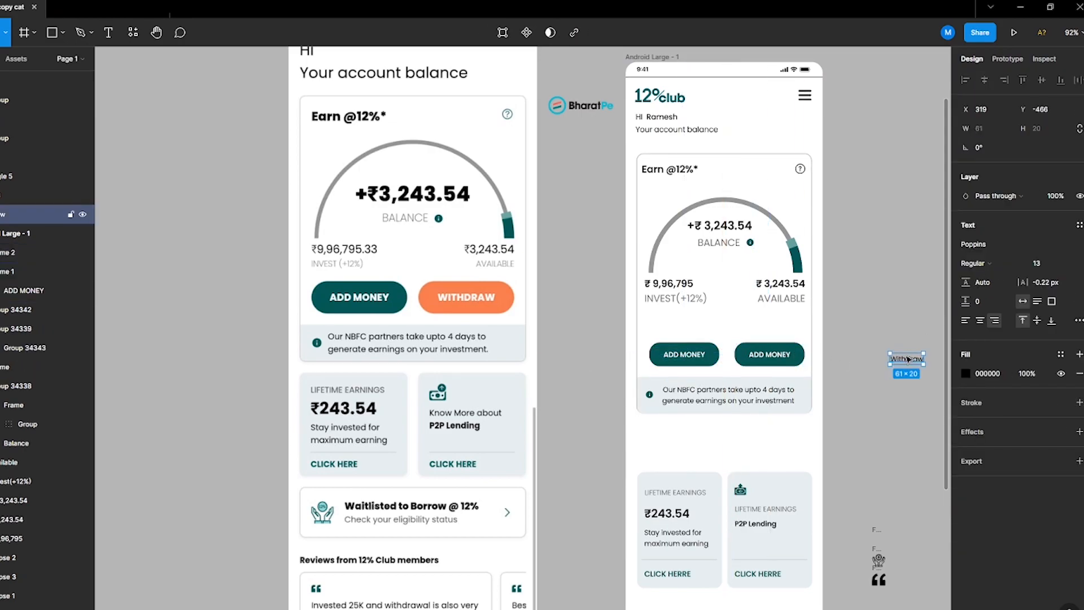
# Step: Try to relabel the duplicate button as Withdraw, then undo it
pyautogui.doubleClick(781, 355)
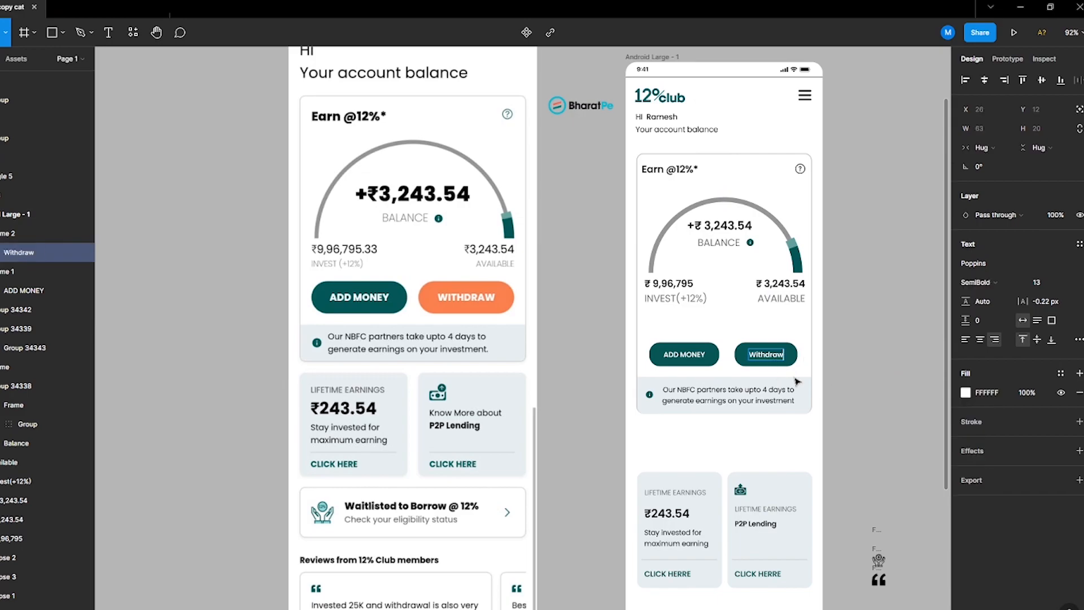
pyautogui.click(620, 373)
pyautogui.hotkey('ctrl', 'z')
pyautogui.hotkey('ctrl', 'z')
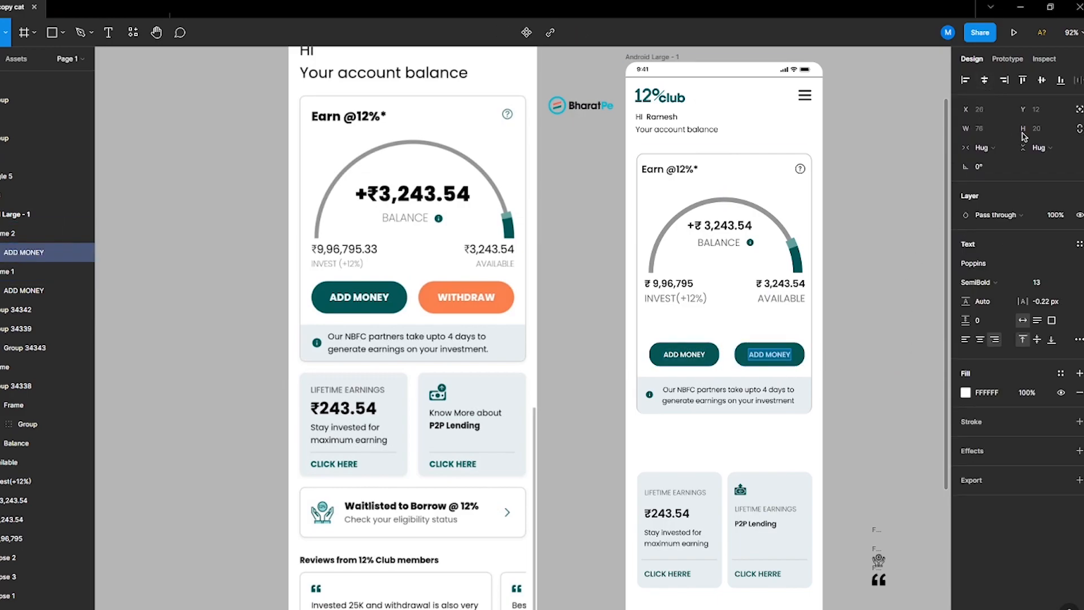
# Step: Give the second button a fixed width and relabel it Withdraw
pyautogui.click(734, 355)
pyautogui.click(985, 166)
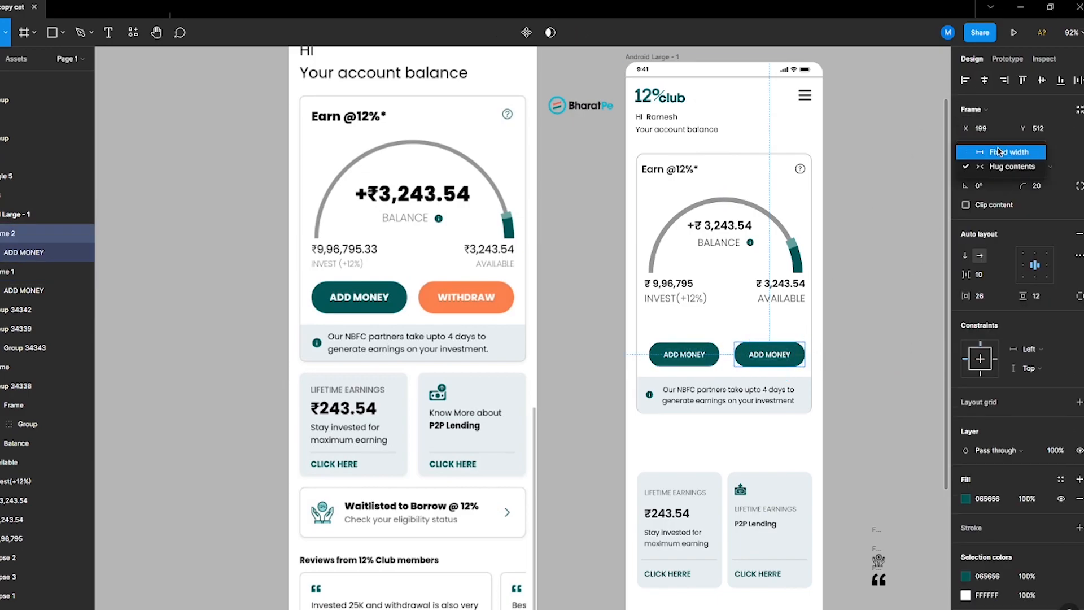
pyautogui.click(782, 357)
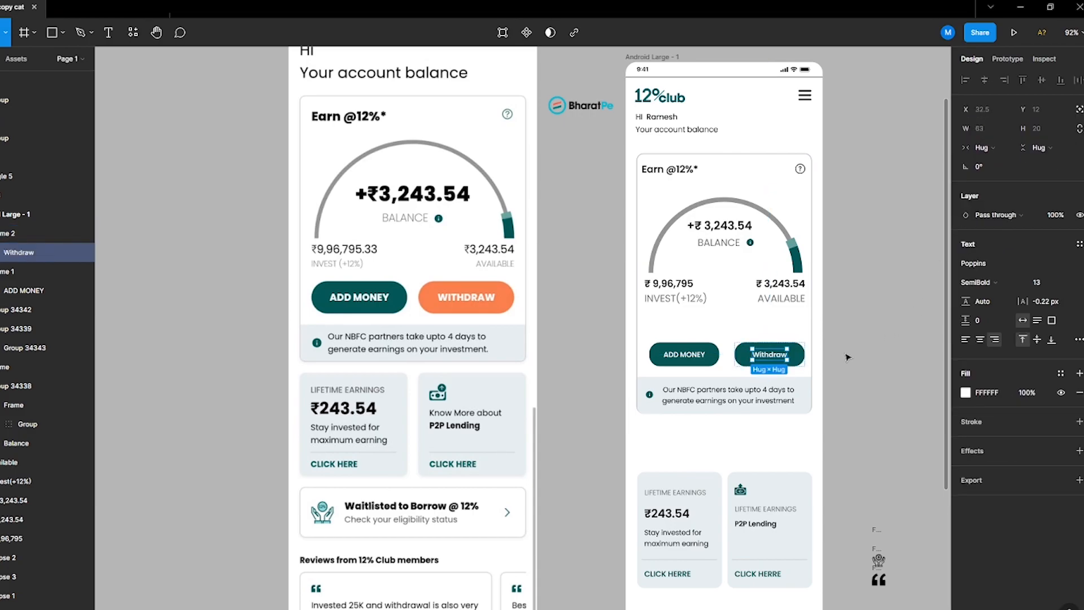
# Step: Fill the Withdraw button with the orange from the reference's WITHDRAW button
pyautogui.press('Escape')
pyautogui.click(965, 498)
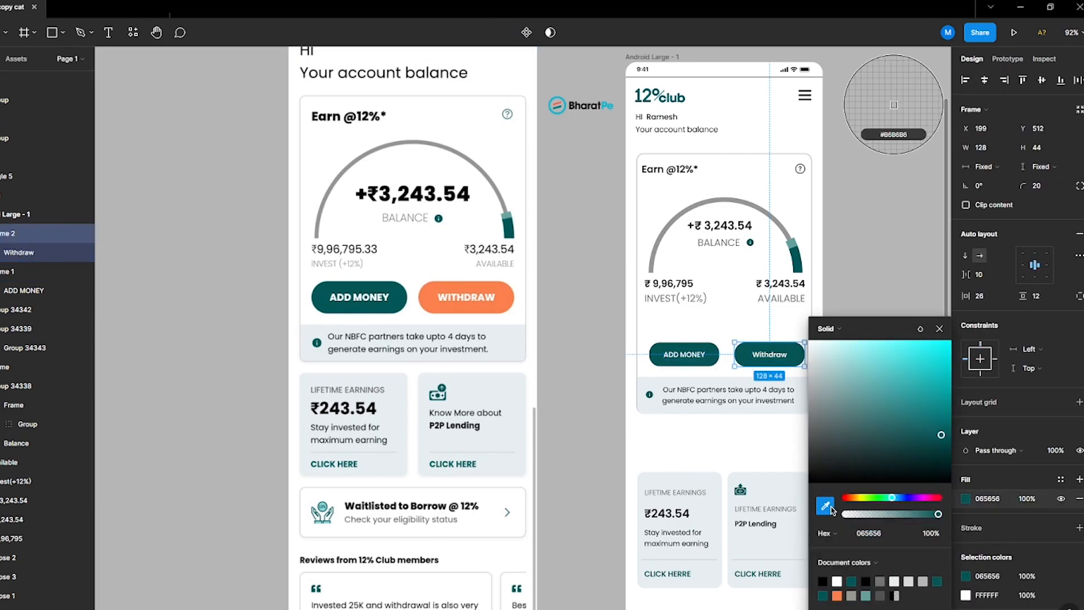
pyautogui.click(825, 506)
pyautogui.click(466, 297)
# Step: Move the ADD MONEY and Withdraw buttons up slightly inside the balance card
pyautogui.keyDown('shift'); pyautogui.click(683, 354); pyautogui.keyUp('shift')
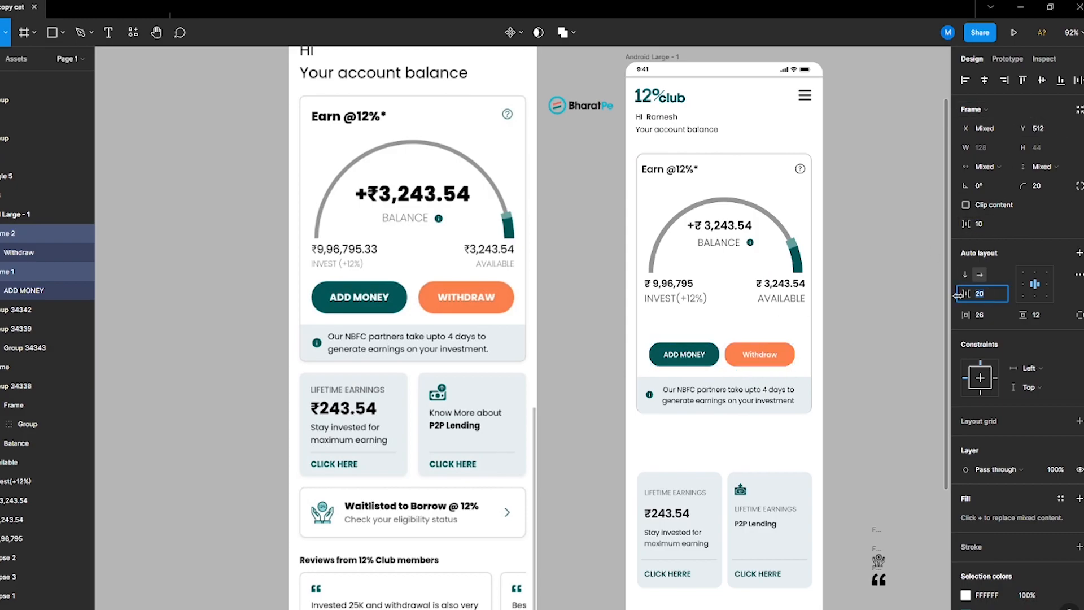
pyautogui.moveTo(786, 365); pyautogui.dragTo(788, 355)
# Step: Reposition the NBFC info notice and fit it to the bottom edge of the balance card
pyautogui.click(714, 393)
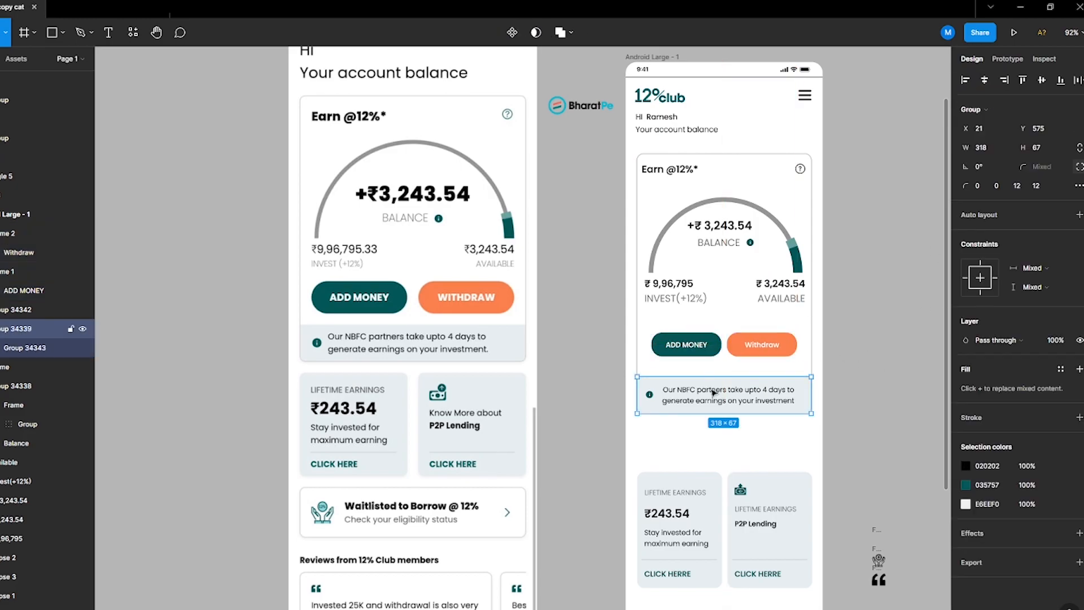
pyautogui.moveTo(730, 386); pyautogui.dragTo(707, 408)
pyautogui.click(707, 412)
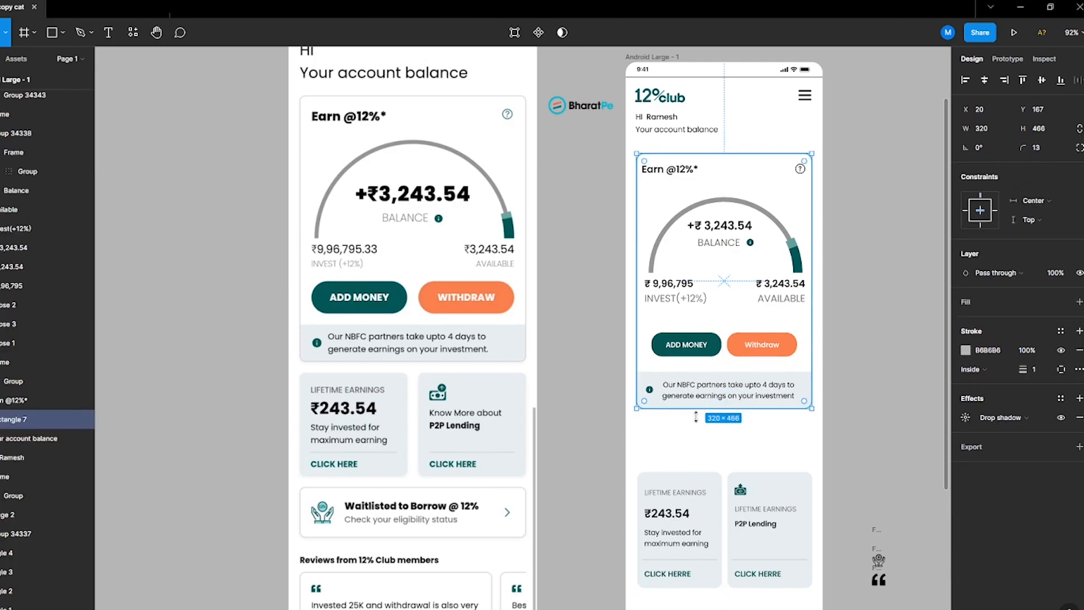
pyautogui.click(570, 462)
pyautogui.click(735, 405)
pyautogui.press('Up')
# Step: Move the two earnings cards up beneath the balance card
pyautogui.click(617, 449)
pyautogui.scroll(-1, 577, 482)
pyautogui.scroll(-1, 873, 497)
pyautogui.moveTo(680, 446); pyautogui.dragTo(672, 388)
pyautogui.click(684, 499)
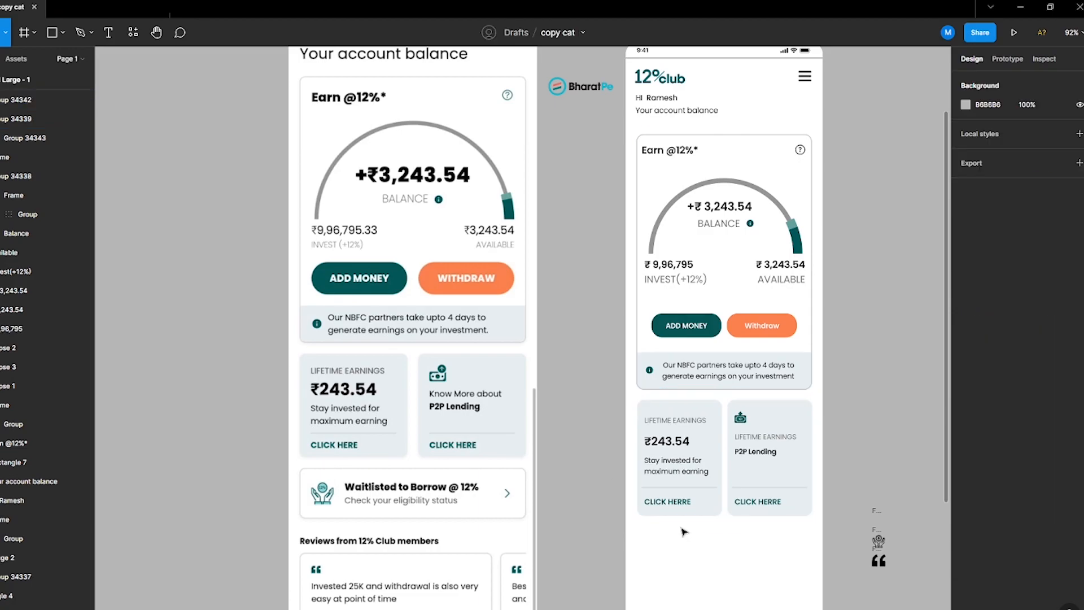
# Step: Resize the grey banner rectangle below the earnings cards around the Waitlisted to Borrow text
pyautogui.scroll(-2, 686, 504)
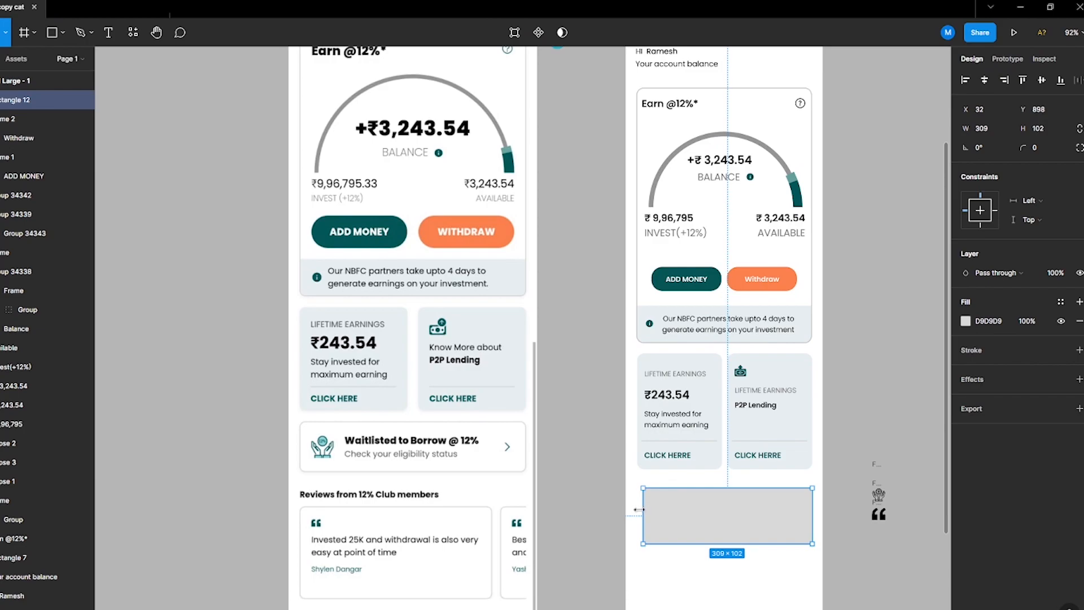
pyautogui.moveTo(672, 544); pyautogui.dragTo(774, 507)
pyautogui.click(662, 510)
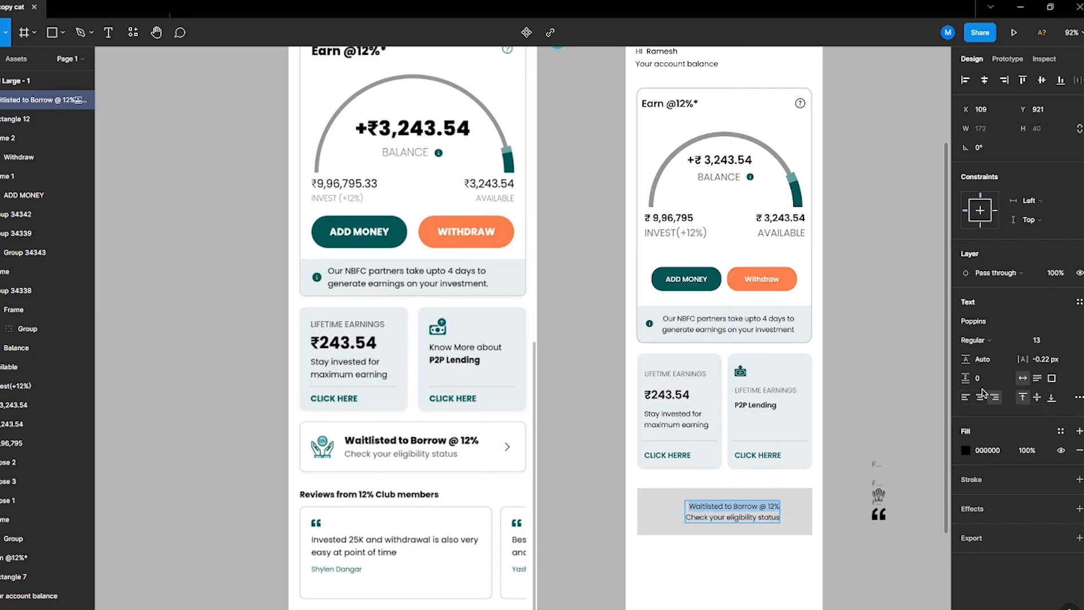
# Step: Set the banner's Waitlisted to Borrow @ 12% heading to SemiBold and adjust its font size
pyautogui.click(975, 340)
pyautogui.click(979, 372)
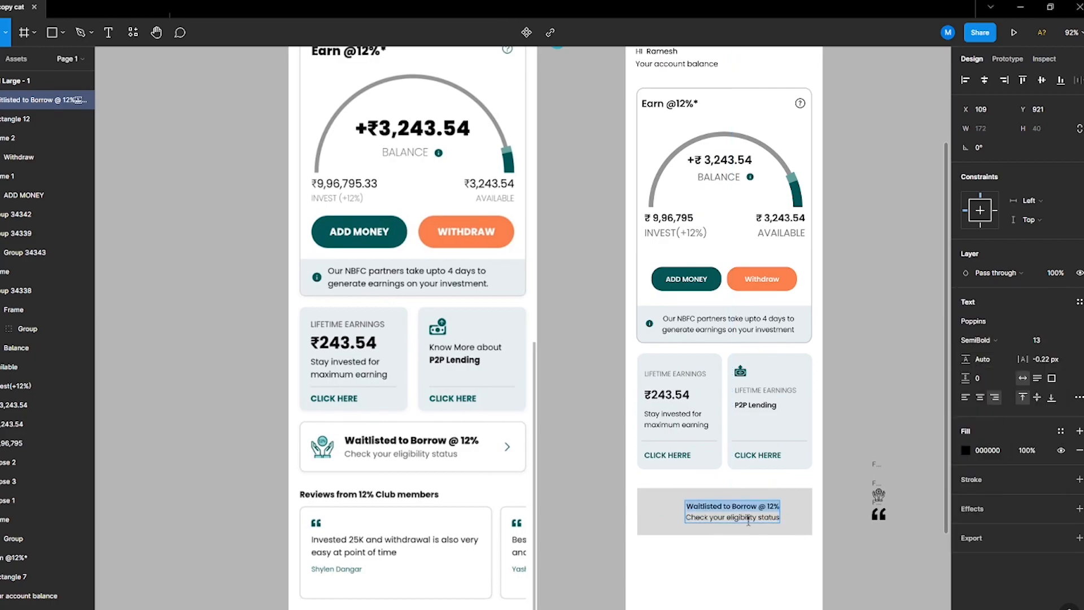
pyautogui.press('Escape')
pyautogui.click(1052, 342)
pyautogui.press('Up')
pyautogui.press('Up')
pyautogui.press('Return')
pyautogui.press('Return')
# Step: Set the eligibility status line to size 14 and colour it grey 737373, sampled from the AVAILABLE label
pyautogui.moveTo(671, 524); pyautogui.dragTo(710, 518)
pyautogui.click(1044, 346)
pyautogui.press('Down')
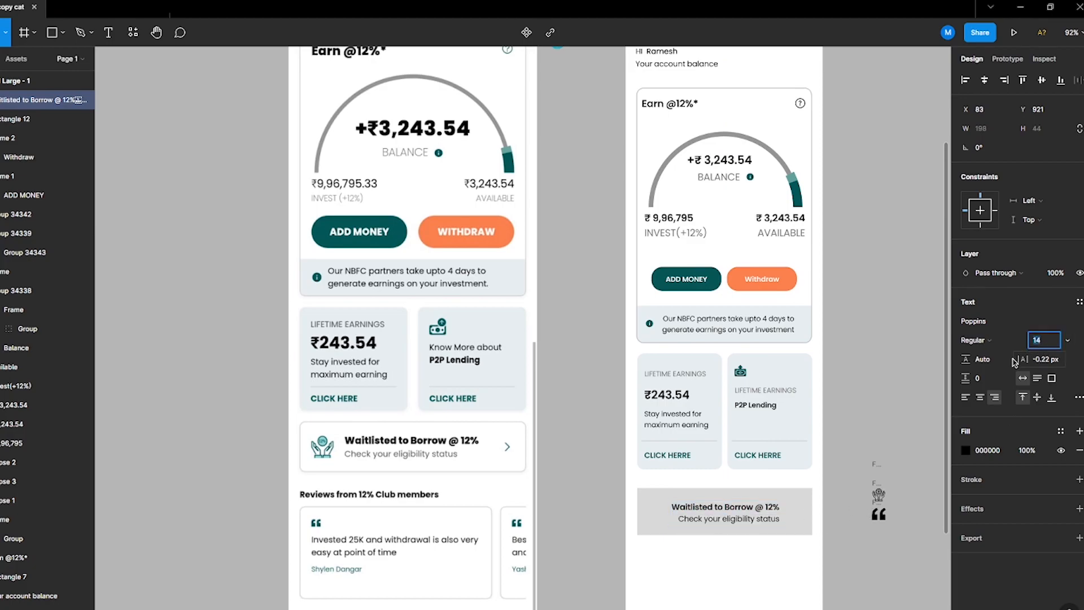
pyautogui.click(965, 450)
pyautogui.click(825, 505)
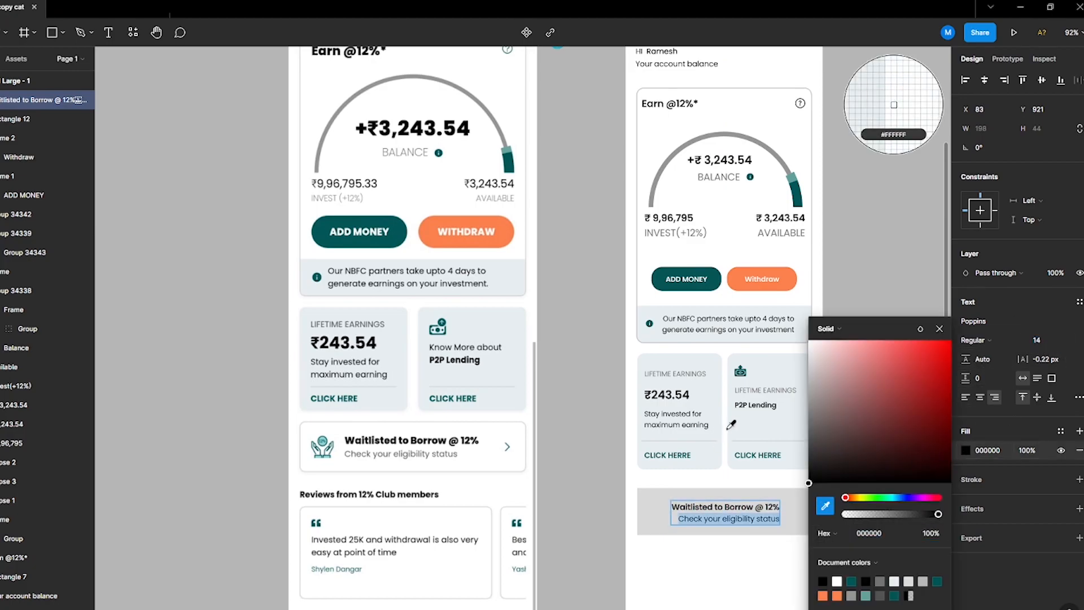
pyautogui.scroll(5, 771, 231)
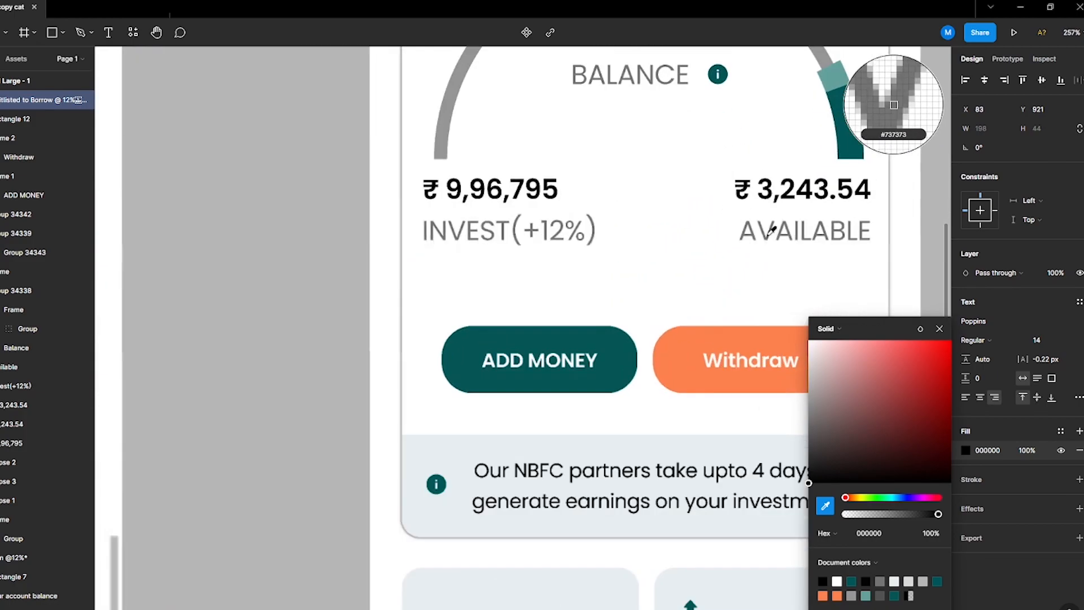
pyautogui.click(772, 234)
pyautogui.scroll(-4, 679, 307)
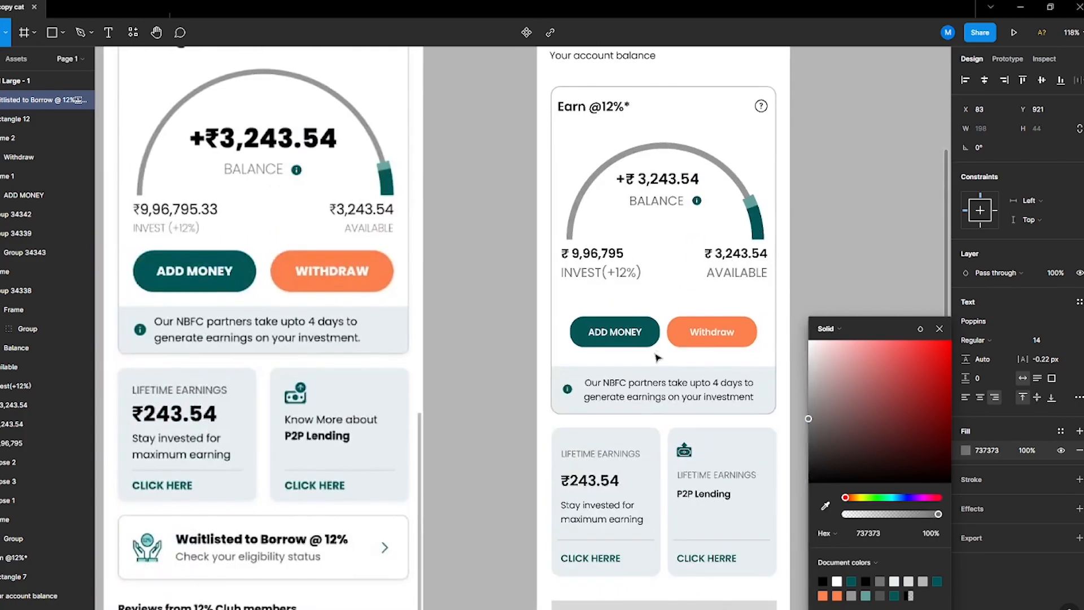
pyautogui.scroll(-3, 665, 341)
# Step: Move the hands-and-coin icon onto the banner's left side and scale it down
pyautogui.click(498, 450)
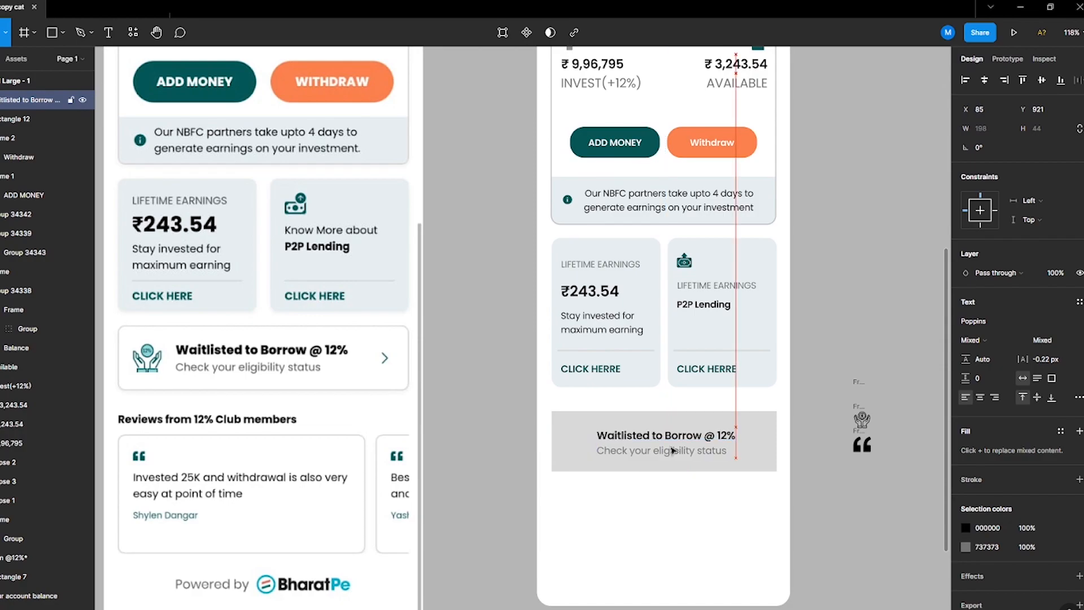
pyautogui.click(863, 419)
pyautogui.moveTo(863, 420); pyautogui.dragTo(576, 441)
pyautogui.press('k')
pyautogui.scroll(5, 575, 439)
pyautogui.keyDown('ctrl'); pyautogui.click(576, 440); pyautogui.keyUp('ctrl')
# Step: Delete the inner symbol from the icon's coin
pyautogui.scroll(8, 576, 438)
pyautogui.doubleClick(577, 438)
pyautogui.moveTo(518, 373); pyautogui.dragTo(616, 508)
pyautogui.press('Delete')
pyautogui.scroll(-8, 609, 473)
pyautogui.scroll(8, 614, 477)
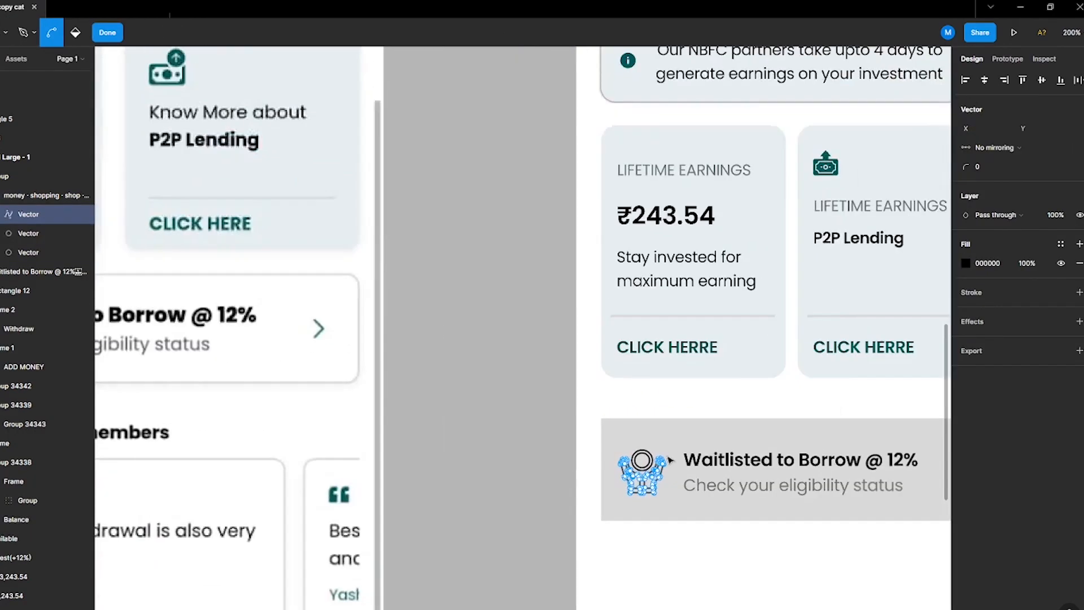
pyautogui.press('Escape')
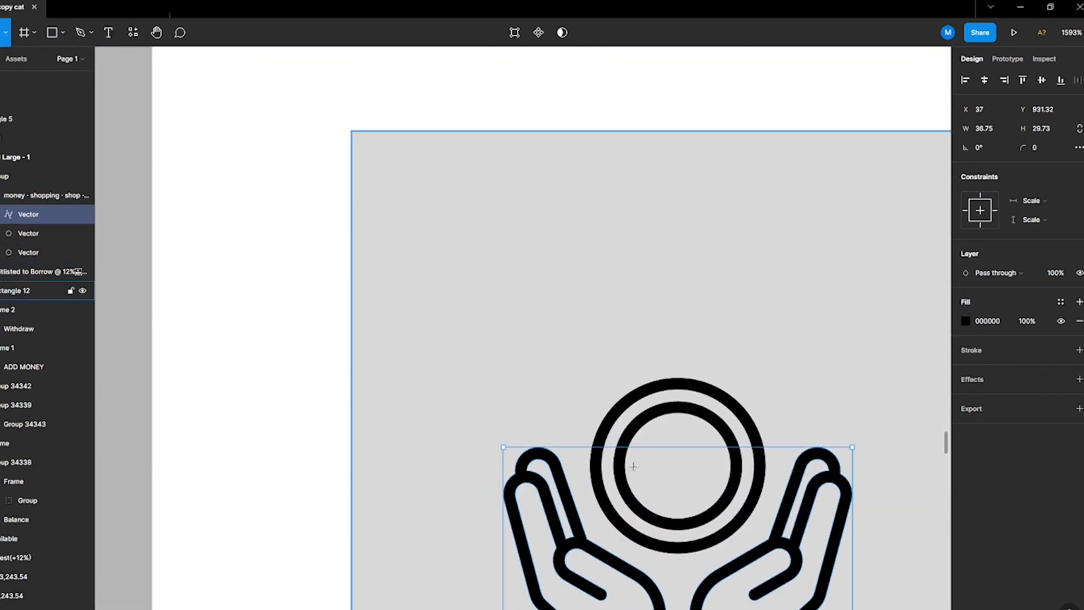
# Step: Add a 12% text label over the icon's coin
pyautogui.press('t')
pyautogui.click(647, 465)
pyautogui.write('12%')
pyautogui.click(811, 394)
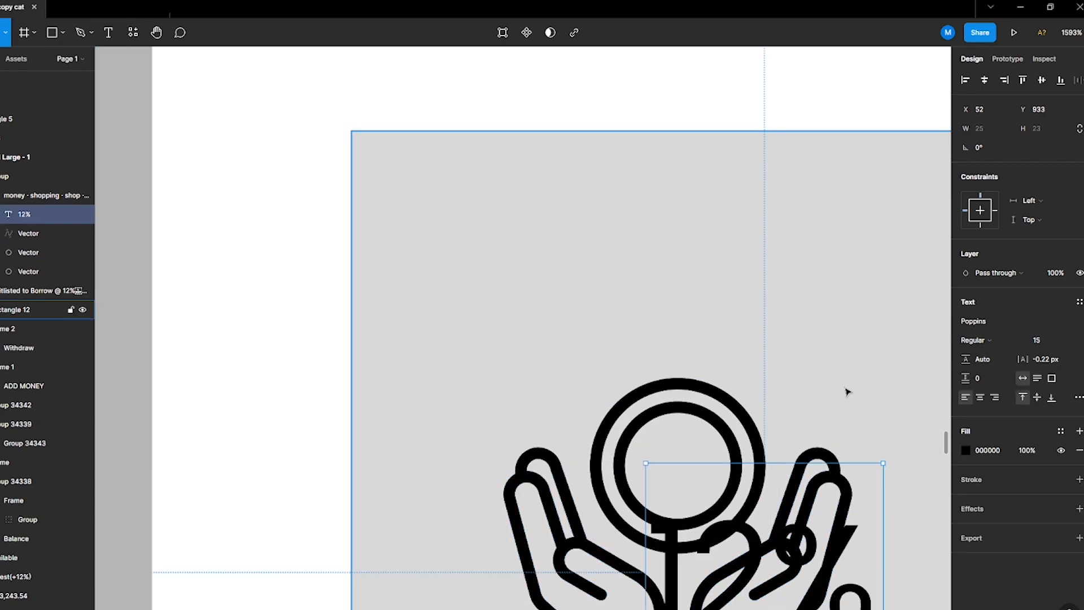
# Step: Scale the 12% text down and centre it inside the coin
pyautogui.press('k')
pyautogui.moveTo(885, 463); pyautogui.dragTo(802, 538)
pyautogui.moveTo(772, 578); pyautogui.dragTo(689, 470)
pyautogui.scroll(-10, 689, 470)
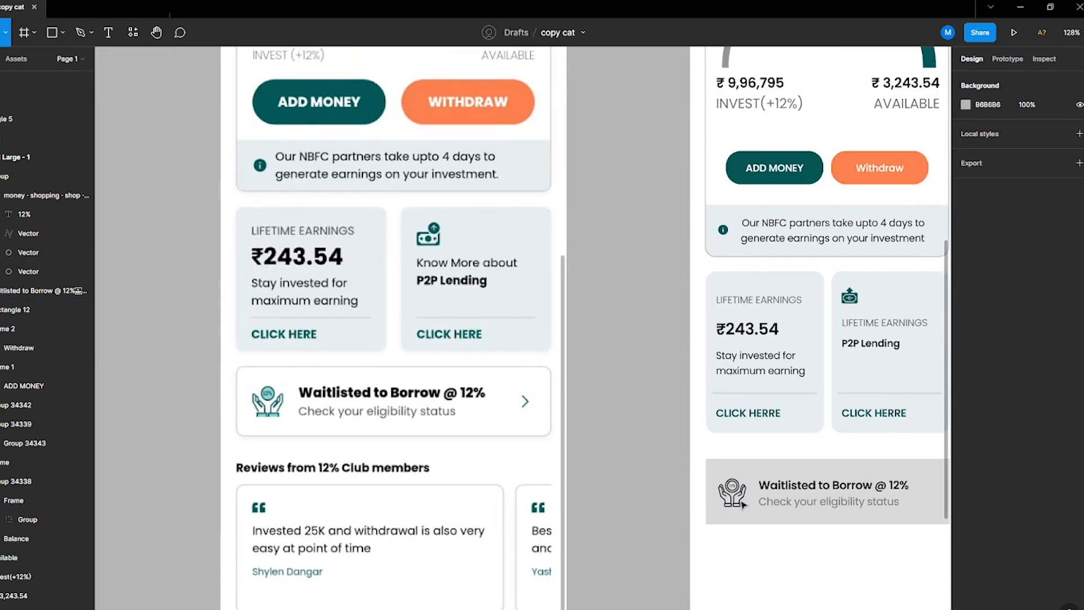
# Step: Recolour the icon and 12% label teal, sampled from the CLICK HERRE text
pyautogui.click(726, 477)
pyautogui.press('i')
pyautogui.click(812, 156)
pyautogui.press('Escape')
pyautogui.click(735, 495)
pyautogui.press('i')
pyautogui.click(811, 166)
pyautogui.scroll(3, 728, 488)
pyautogui.scroll(-3, 728, 489)
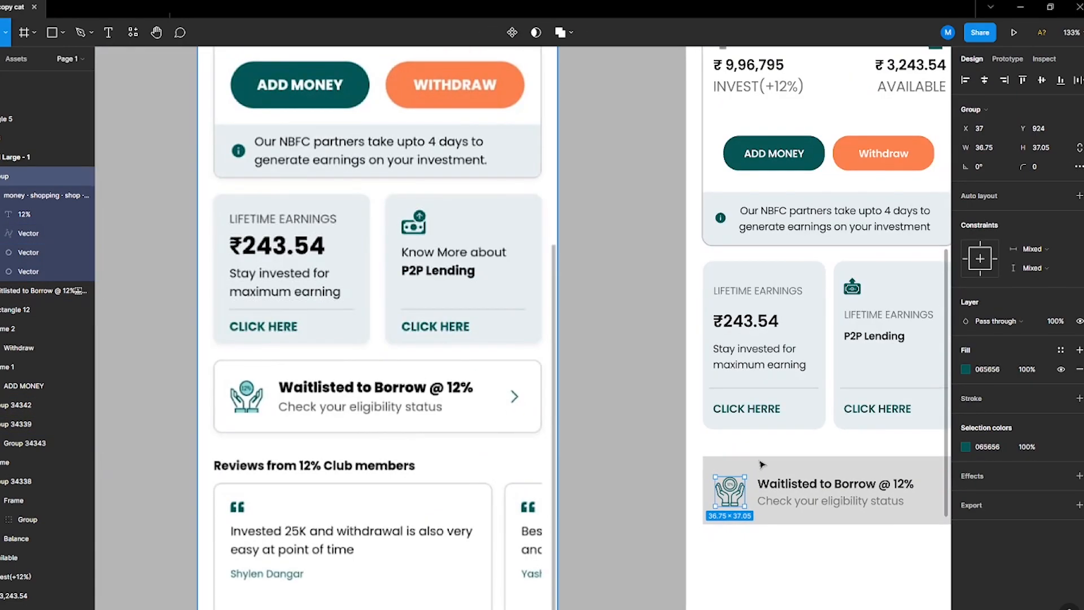
# Step: Draw a small circle about 12 × 12 over the icon's coin
pyautogui.keyDown('ctrl'); pyautogui.click(730, 486); pyautogui.keyUp('ctrl')
pyautogui.scroll(6, 733, 490)
pyautogui.click(681, 391)
pyautogui.press('o')
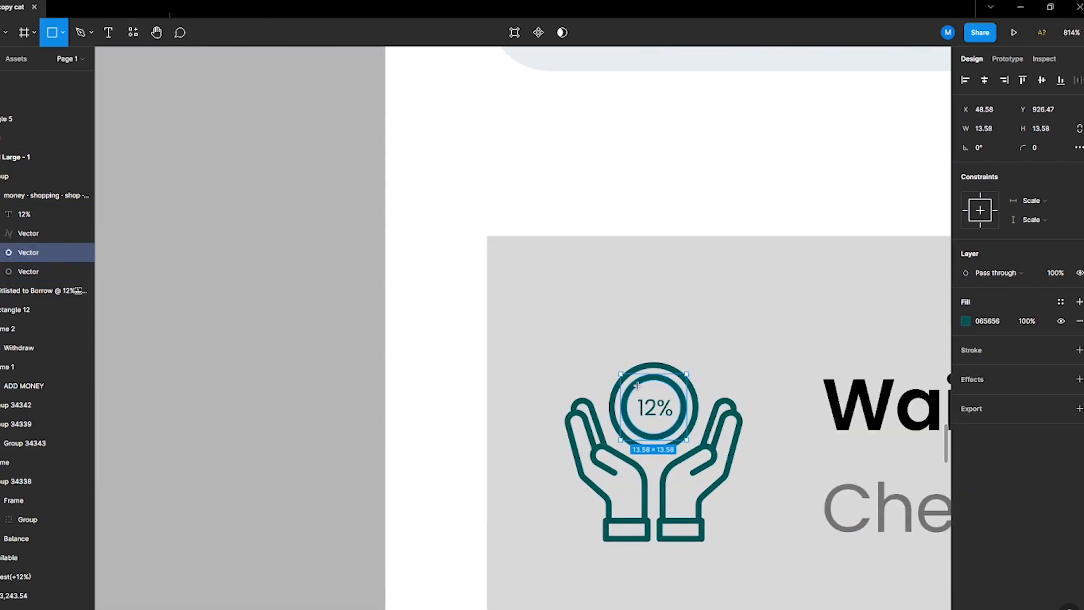
pyautogui.scroll(3, 643, 396)
pyautogui.moveTo(610, 353); pyautogui.dragTo(699, 454)
pyautogui.click(1071, 34)
pyautogui.click(981, 216)
pyautogui.scroll(-9, 718, 449)
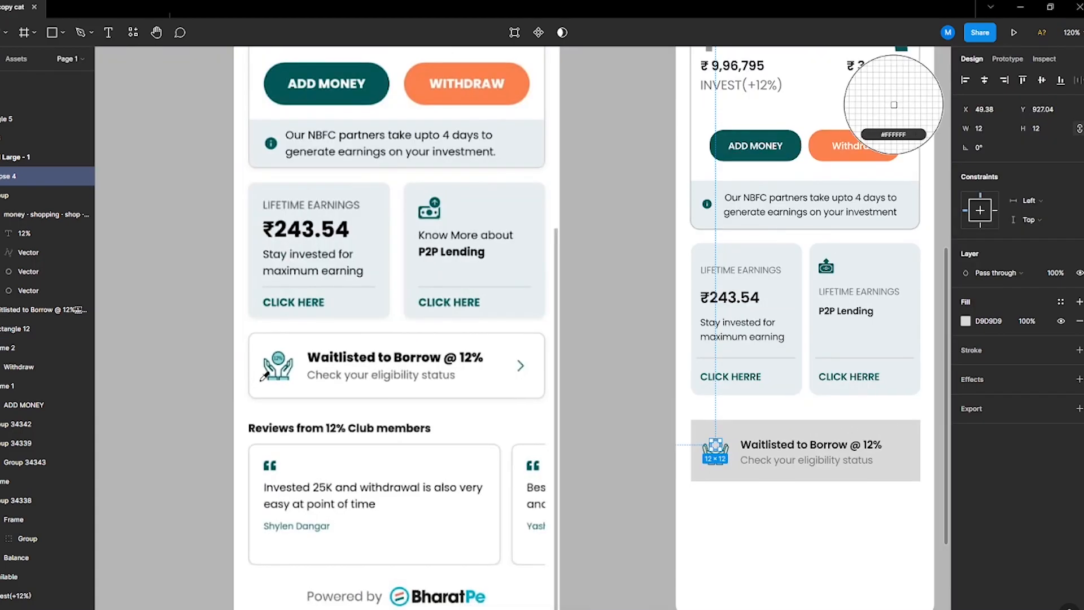
# Step: Fill the circle light teal from the reference icon and send it behind the coin outline
pyautogui.click(599, 459)
pyautogui.click(723, 450)
pyautogui.hotkey('ctrl', '[')
pyautogui.click(653, 541)
pyautogui.scroll(5, 782, 480)
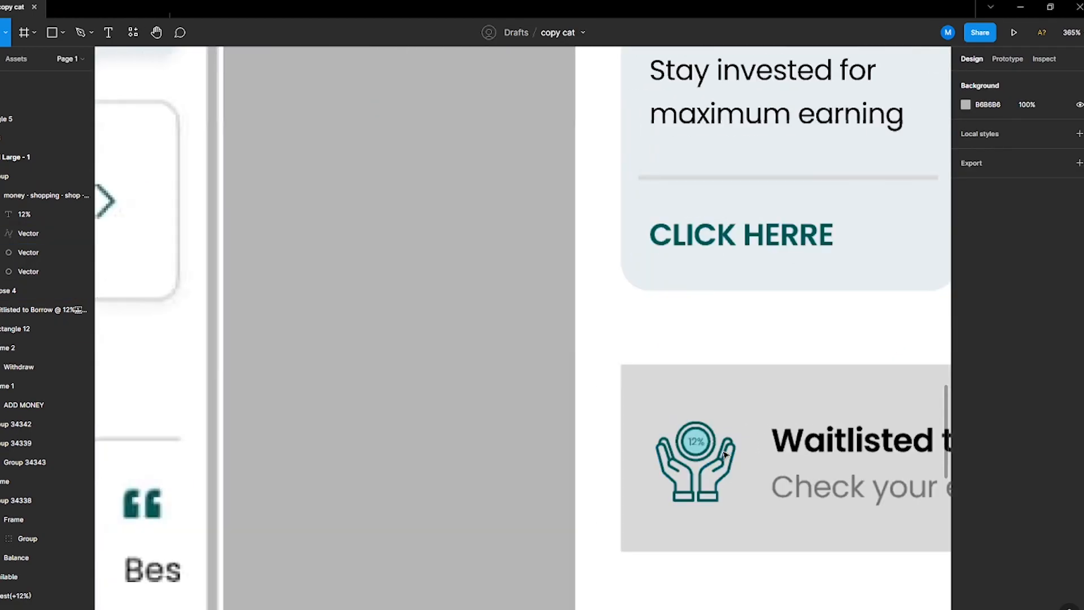
# Step: Paste the NBFC notice box's style onto the banner rectangle
pyautogui.scroll(-6, 790, 451)
pyautogui.scroll(3, 815, 379)
pyautogui.click(836, 219)
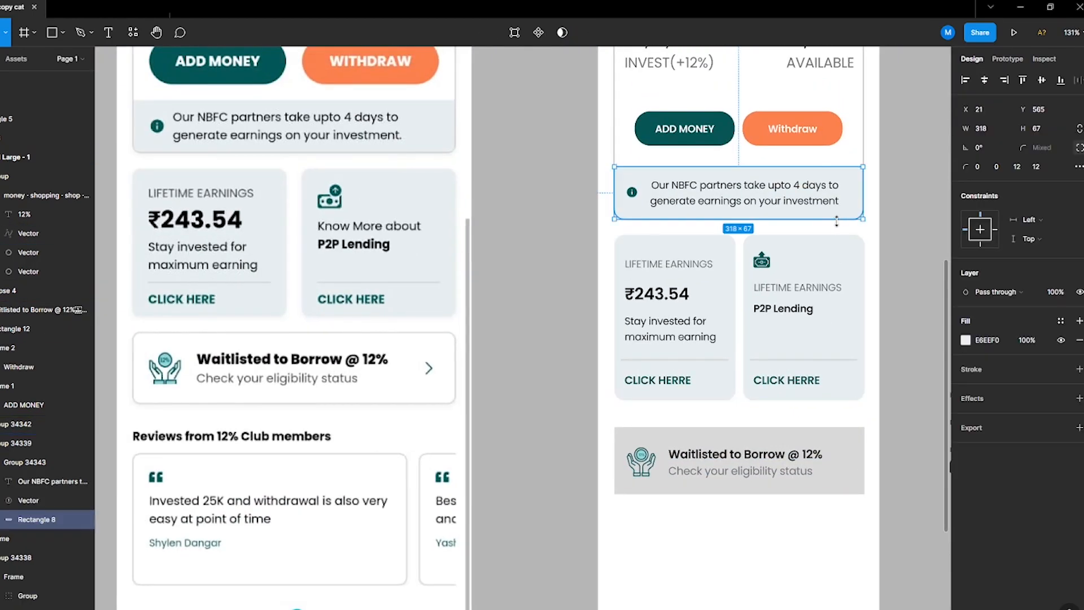
pyautogui.keyDown('ctrl'); pyautogui.click(859, 469); pyautogui.keyUp('ctrl')
pyautogui.hotkey('ctrl', 'alt', 'v')
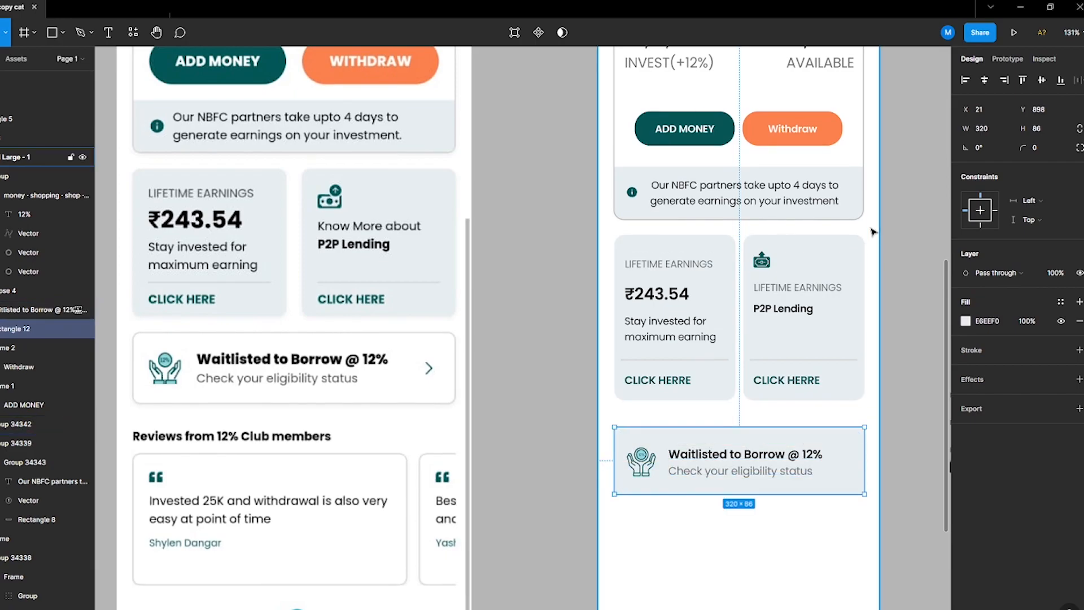
# Step: Round the banner rectangle's corners to 13, matching the balance card
pyautogui.keyDown('ctrl'); pyautogui.click(873, 210); pyautogui.keyUp('ctrl')
pyautogui.keyDown('ctrl'); pyautogui.click(859, 189); pyautogui.keyUp('ctrl')
pyautogui.keyDown('ctrl'); pyautogui.click(863, 158); pyautogui.keyUp('ctrl')
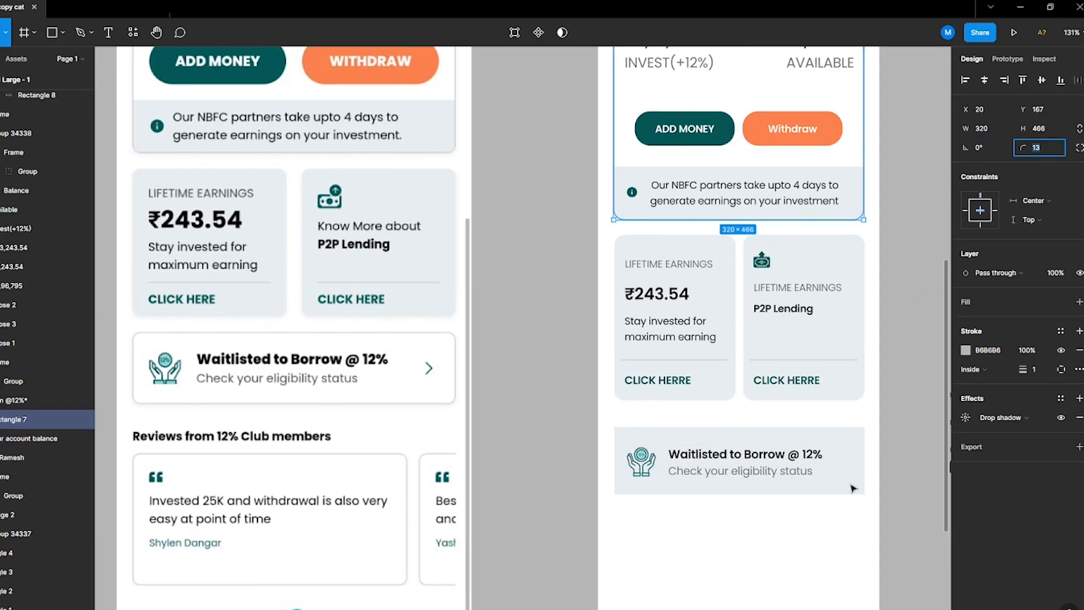
pyautogui.click(857, 460)
pyautogui.write('13')
pyautogui.click(816, 414)
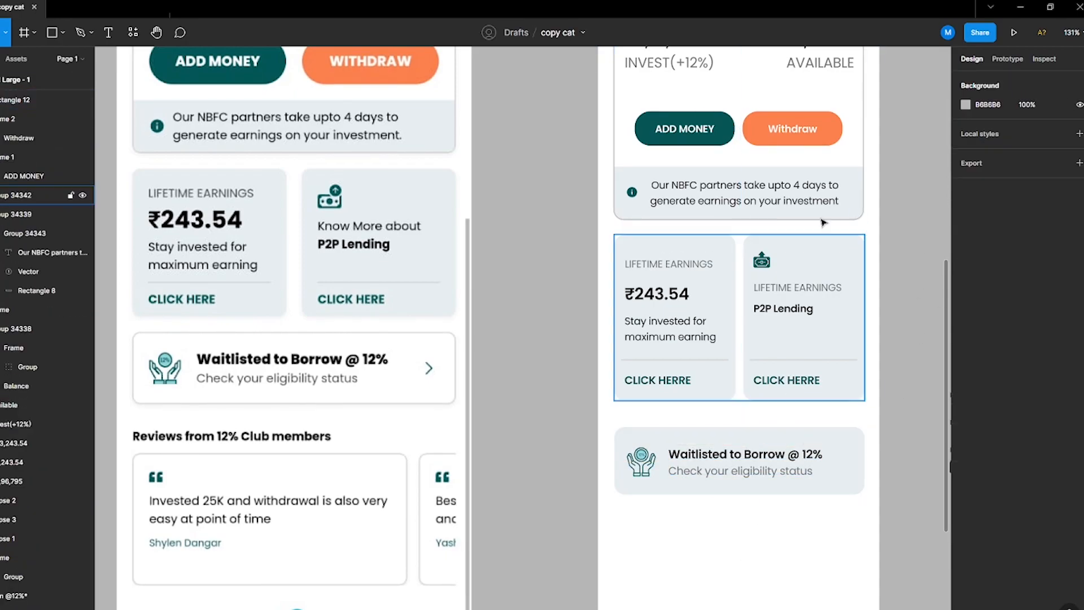
# Step: Give the banner rectangle a 1 px B6B6B6 stroke like the balance card
pyautogui.keyDown('ctrl'); pyautogui.click(850, 196); pyautogui.keyUp('ctrl')
pyautogui.keyDown('ctrl'); pyautogui.click(865, 120); pyautogui.keyUp('ctrl')
pyautogui.keyDown('ctrl'); pyautogui.click(863, 122); pyautogui.keyUp('ctrl')
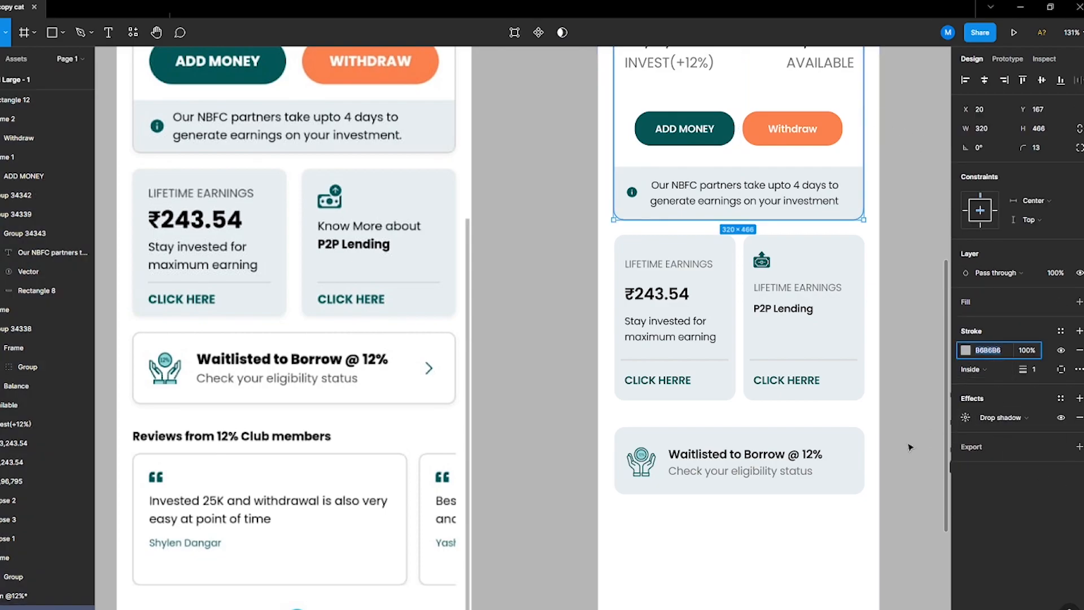
pyautogui.click(845, 437)
pyautogui.click(977, 353)
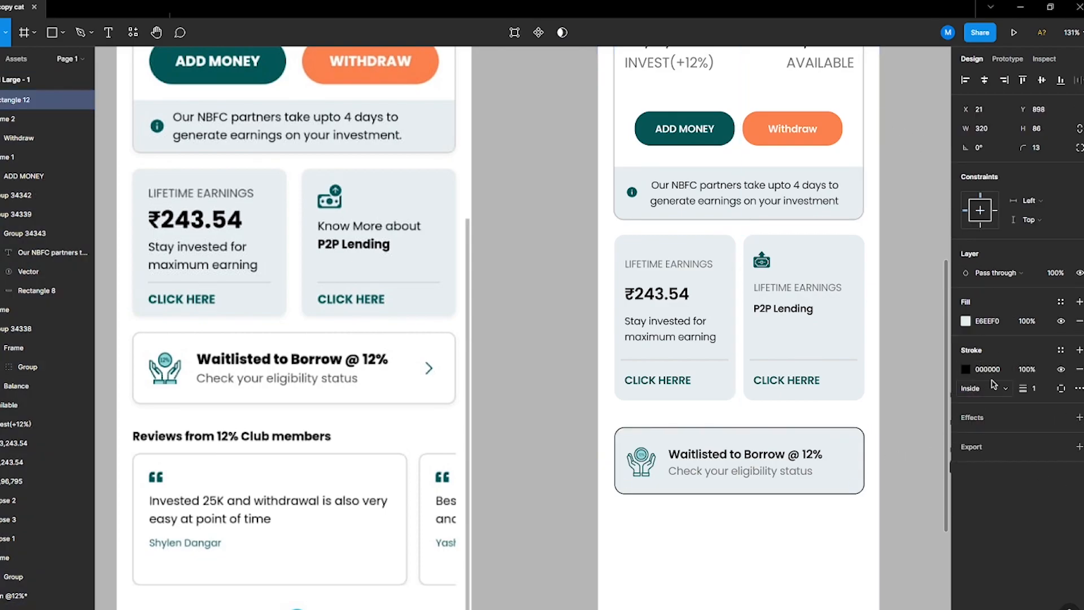
pyautogui.click(750, 511)
pyautogui.click(816, 485)
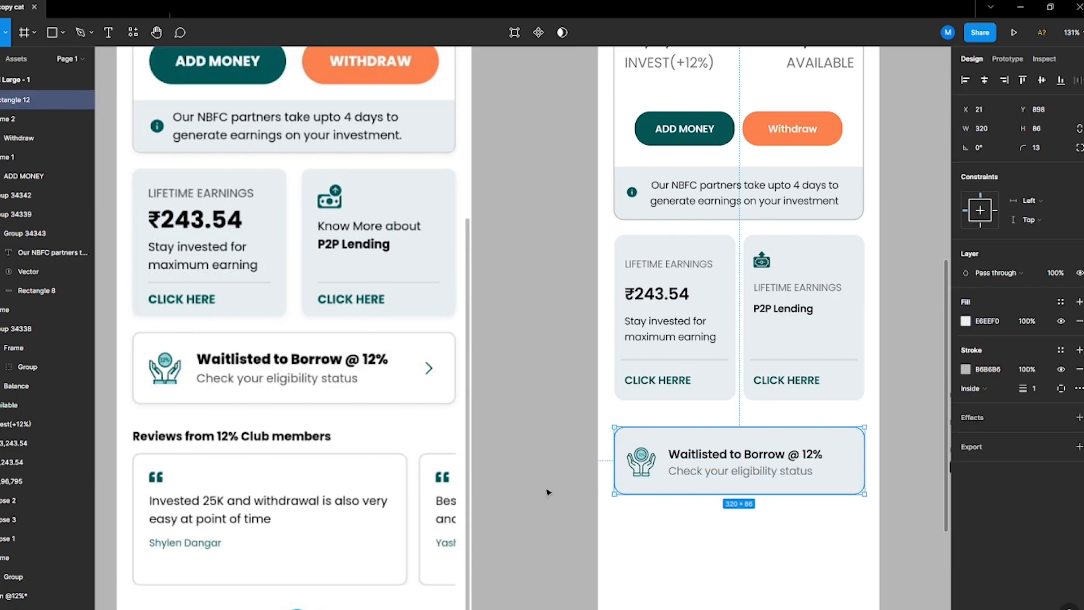
pyautogui.click(834, 522)
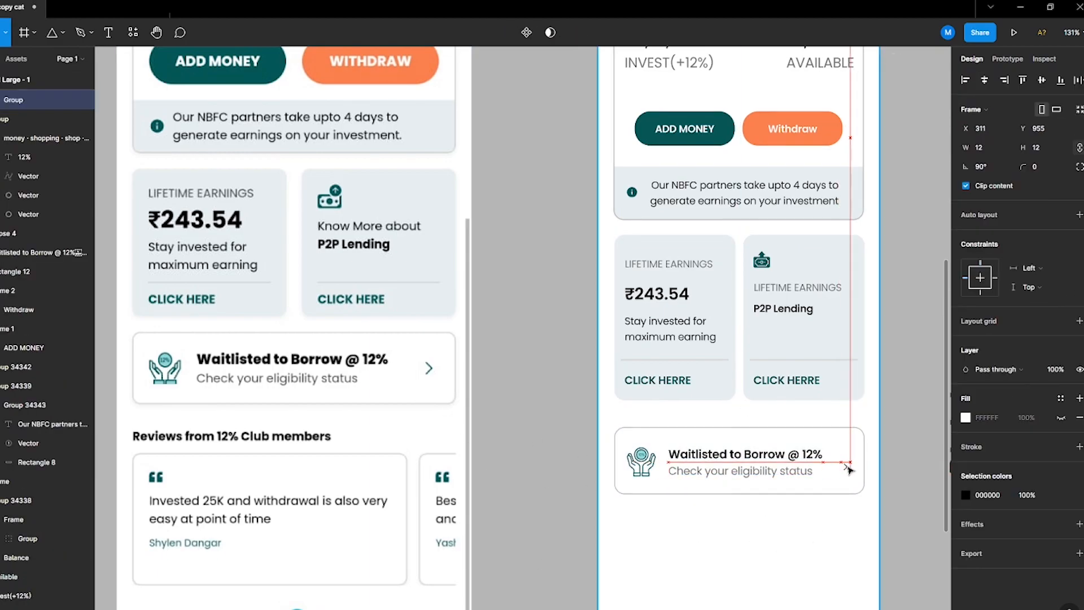
# Step: Move the chevron arrow into the banner's right end and scale it down
pyautogui.moveTo(849, 468); pyautogui.dragTo(851, 450)
pyautogui.press('k')
pyautogui.click(658, 380)
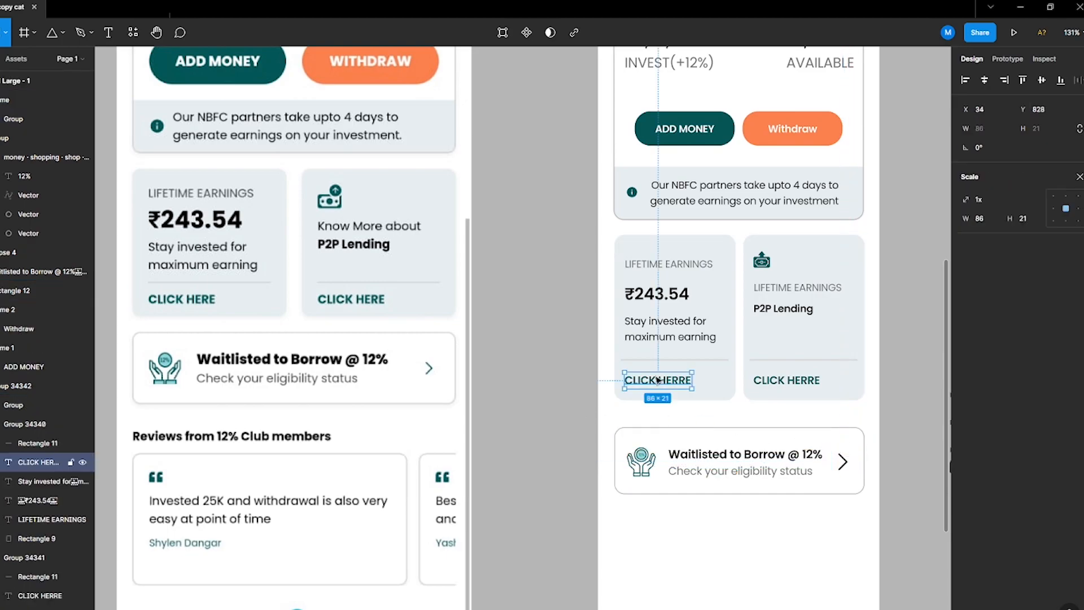
pyautogui.click(1080, 177)
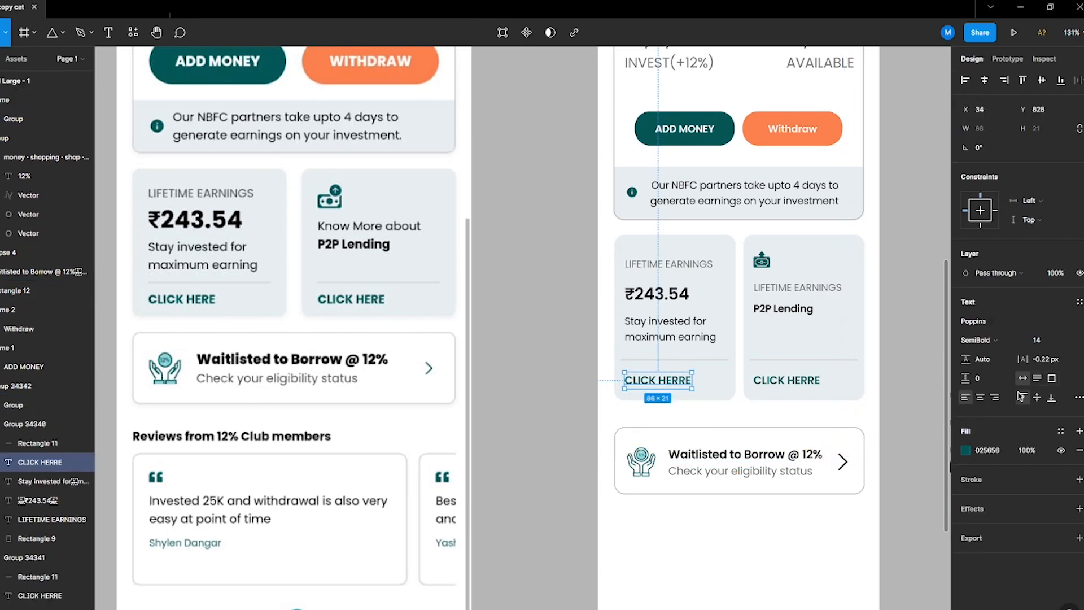
pyautogui.click(843, 460)
pyautogui.click(580, 542)
# Step: Group the coin icon's layers together
pyautogui.scroll(-5, 592, 497)
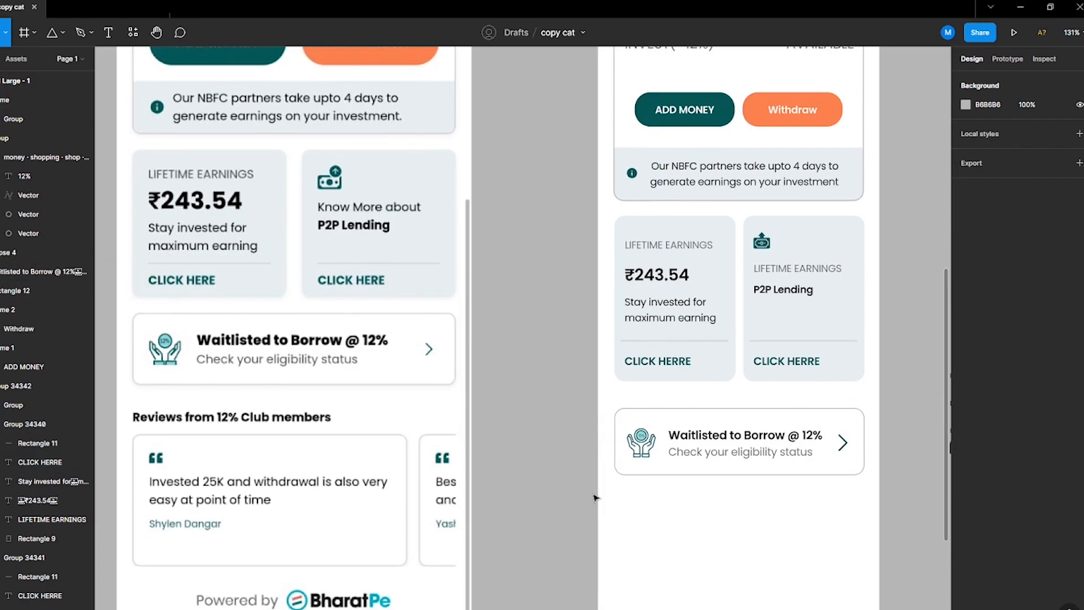
pyautogui.scroll(1, 600, 500)
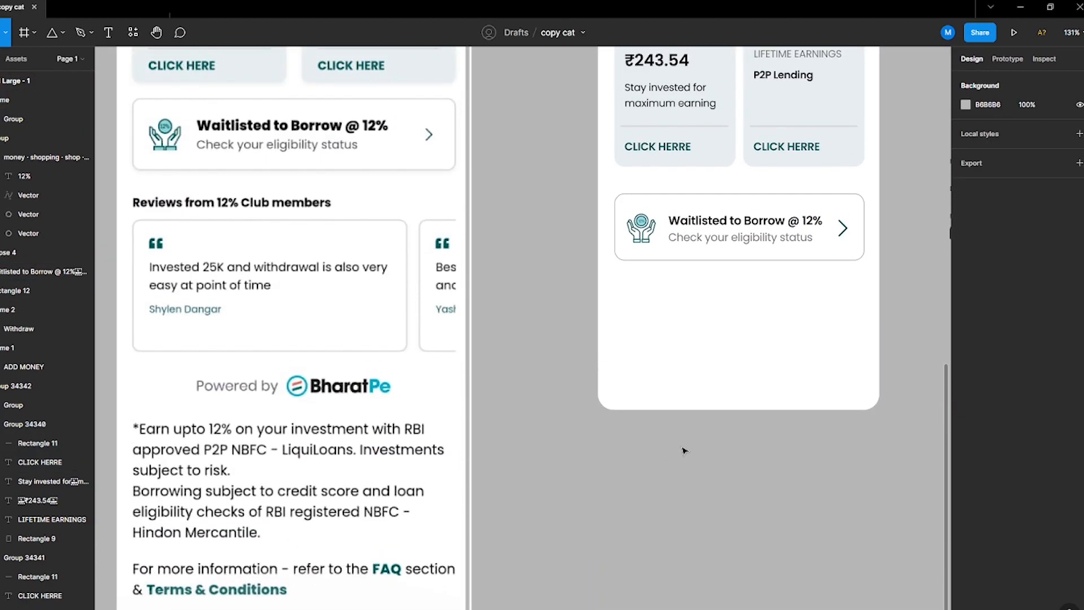
pyautogui.click(790, 239)
pyautogui.moveTo(849, 295); pyautogui.dragTo(628, 190)
pyautogui.click(726, 270)
pyautogui.click(652, 232)
pyautogui.keyDown('shift'); pyautogui.click(641, 221); pyautogui.keyUp('shift')
pyautogui.hotkey('ctrl', 'g')
# Step: Vertically centre the icon, text and arrow, group the whole banner and move it up under the earnings cards
pyautogui.click(705, 221)
pyautogui.keyDown('shift'); pyautogui.click(841, 228); pyautogui.keyUp('shift')
pyautogui.keyDown('shift'); pyautogui.click(642, 229); pyautogui.keyUp('shift')
pyautogui.click(1042, 82)
pyautogui.hotkey('ctrl', 'g')
pyautogui.keyDown('shift'); pyautogui.click(736, 254); pyautogui.keyUp('shift')
pyautogui.click(1041, 83)
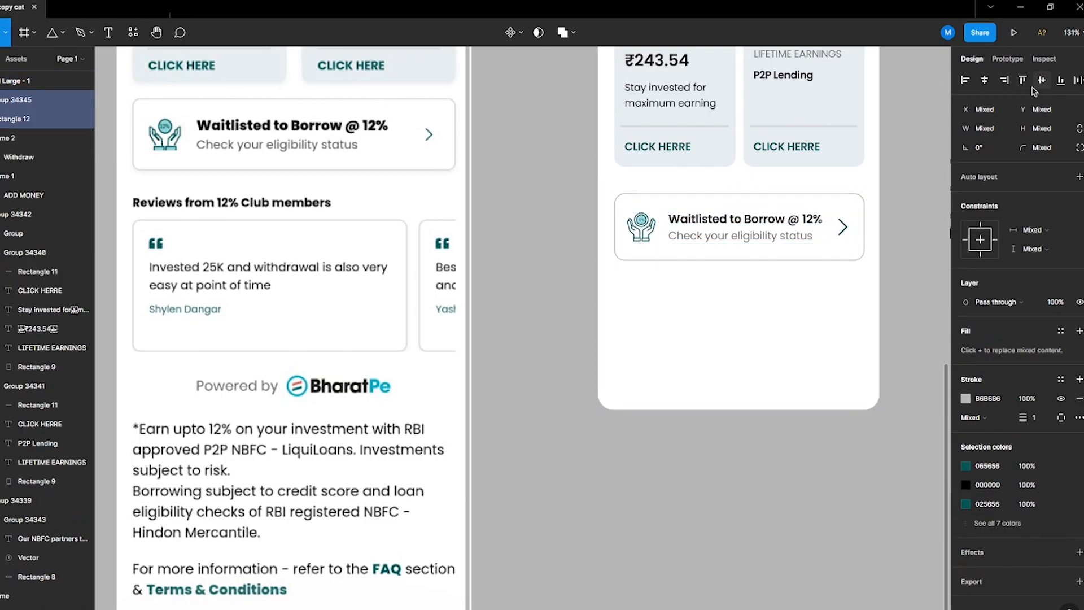
pyautogui.hotkey('ctrl', 'g')
pyautogui.moveTo(767, 203); pyautogui.dragTo(769, 170)
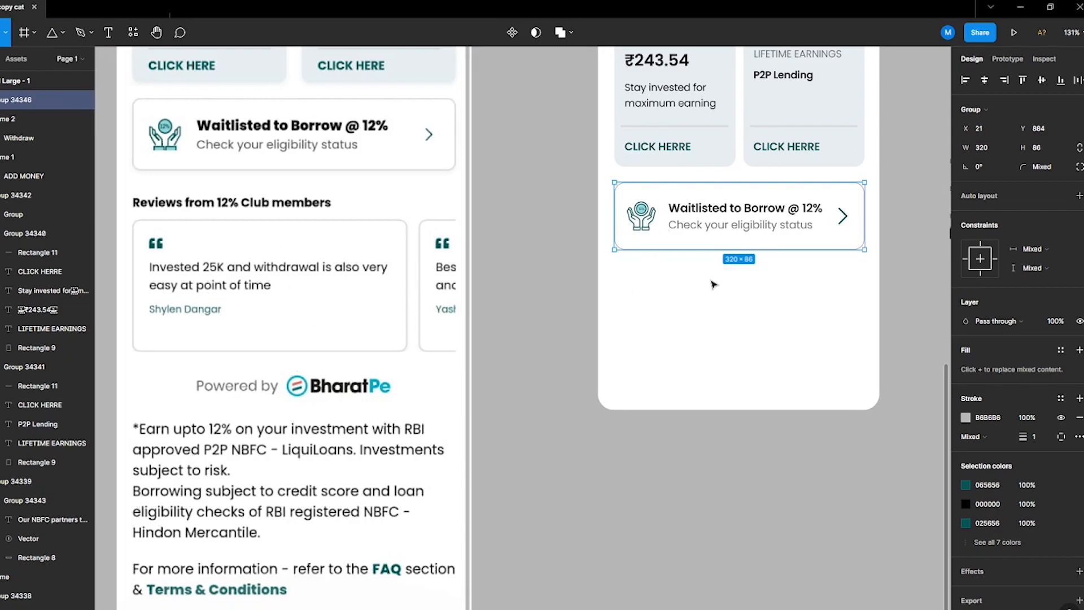
# Step: Add the text Reviews from 12% Club members below the banner
pyautogui.click(553, 360)
pyautogui.press('t')
pyautogui.click(612, 269)
pyautogui.write('Reviews from 12% Club members')
pyautogui.click(689, 235)
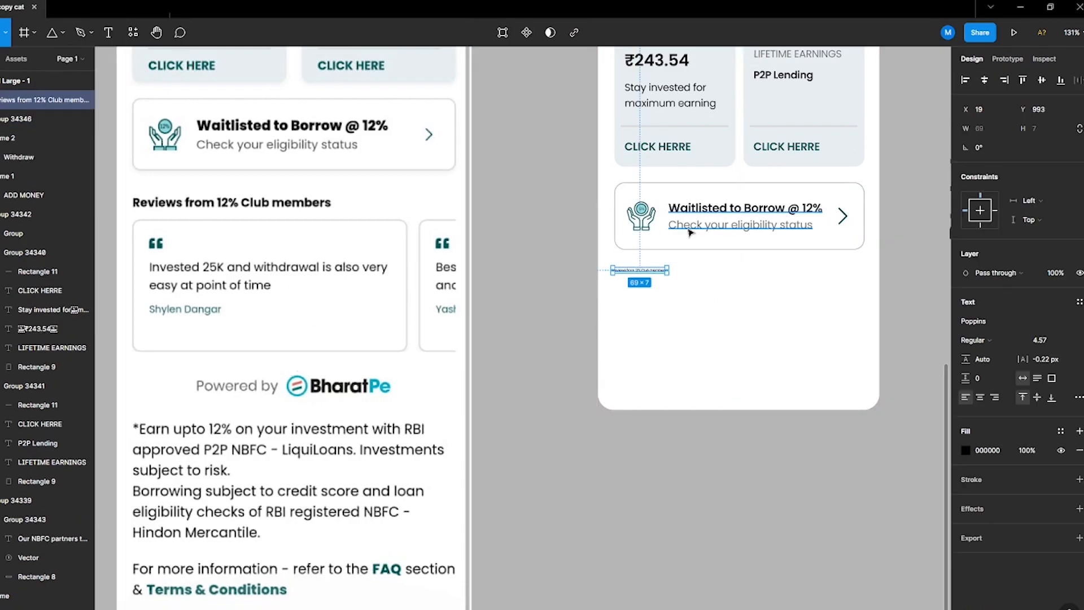
# Step: Copy the info note's text style onto the Reviews heading, place it 20 px below the banner and make it bolder
pyautogui.scroll(1, 683, 215)
pyautogui.keyDown('ctrl'); pyautogui.click(671, 142); pyautogui.keyUp('ctrl')
pyautogui.scroll(4, 508, 169)
pyautogui.keyDown('ctrl'); pyautogui.click(733, 110); pyautogui.keyUp('ctrl')
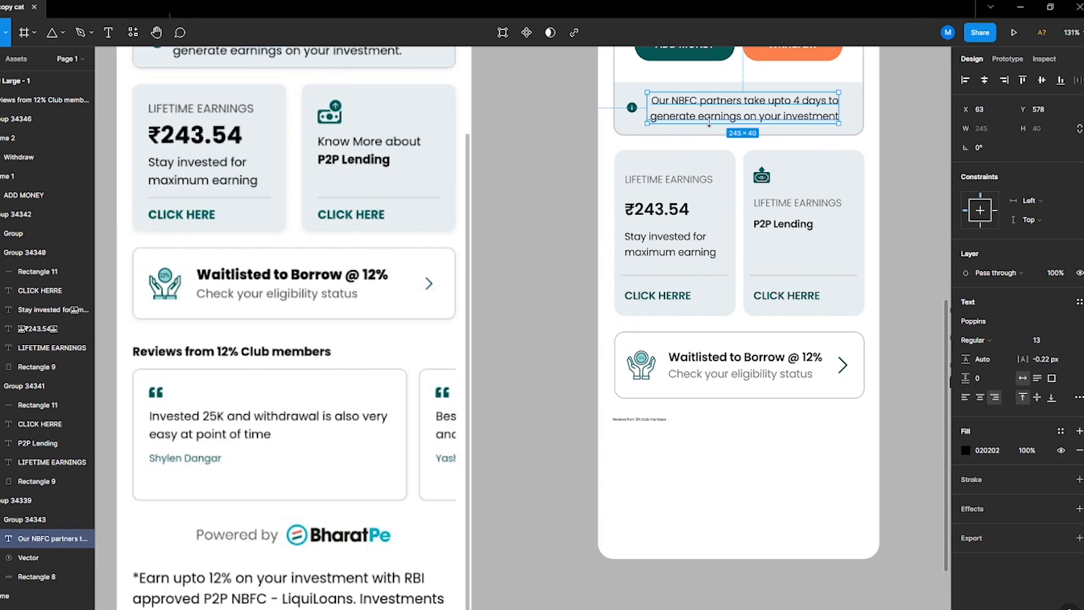
pyautogui.click(632, 420)
pyautogui.hotkey('ctrl', 'alt', 'v')
pyautogui.click(643, 438)
pyautogui.moveTo(643, 429); pyautogui.dragTo(747, 431)
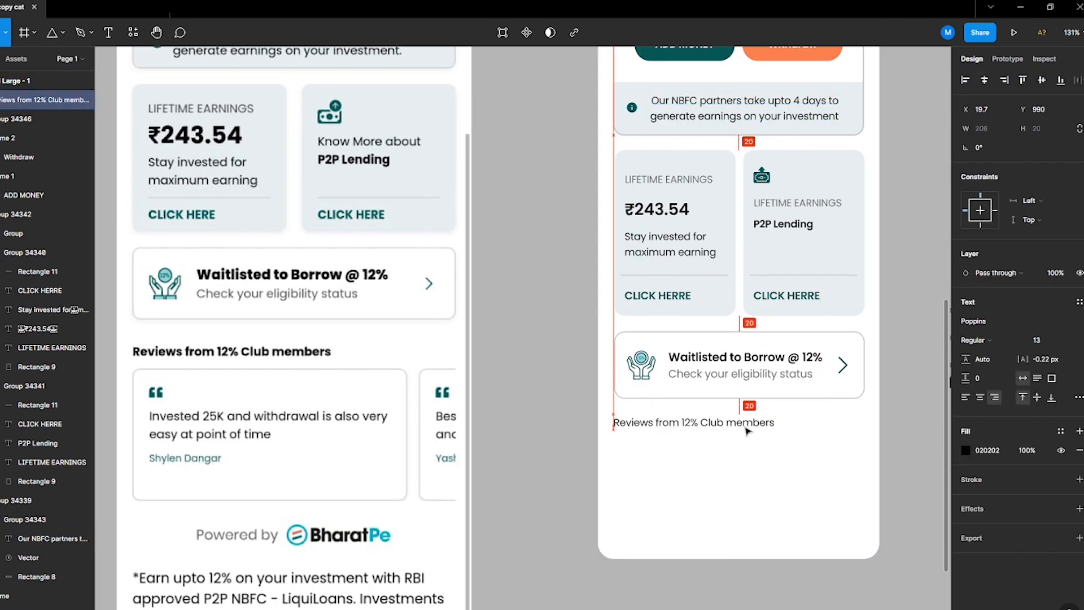
pyautogui.click(976, 339)
pyautogui.click(997, 365)
# Step: Duplicate the Waitlisted to Borrow banner below the heading, spacing it 10 px from the heading
pyautogui.moveTo(684, 444)
pyautogui.mouseDown()
pyautogui.moveTo(694, 443)
pyautogui.moveTo(677, 459)
pyautogui.mouseUp()
pyautogui.click(677, 338)
pyautogui.moveTo(678, 338); pyautogui.dragTo(677, 444)
pyautogui.click(659, 418)
pyautogui.keyDown('shift'); pyautogui.click(683, 442); pyautogui.keyUp('shift')
pyautogui.write('10')
pyautogui.press('Return')
# Step: Delete the duplicate banner's text, icon and arrow to leave an empty card
pyautogui.moveTo(738, 468); pyautogui.dragTo(738, 479)
pyautogui.click(720, 521)
pyautogui.hotkey('ctrl', 'z')
pyautogui.doubleClick(697, 477)
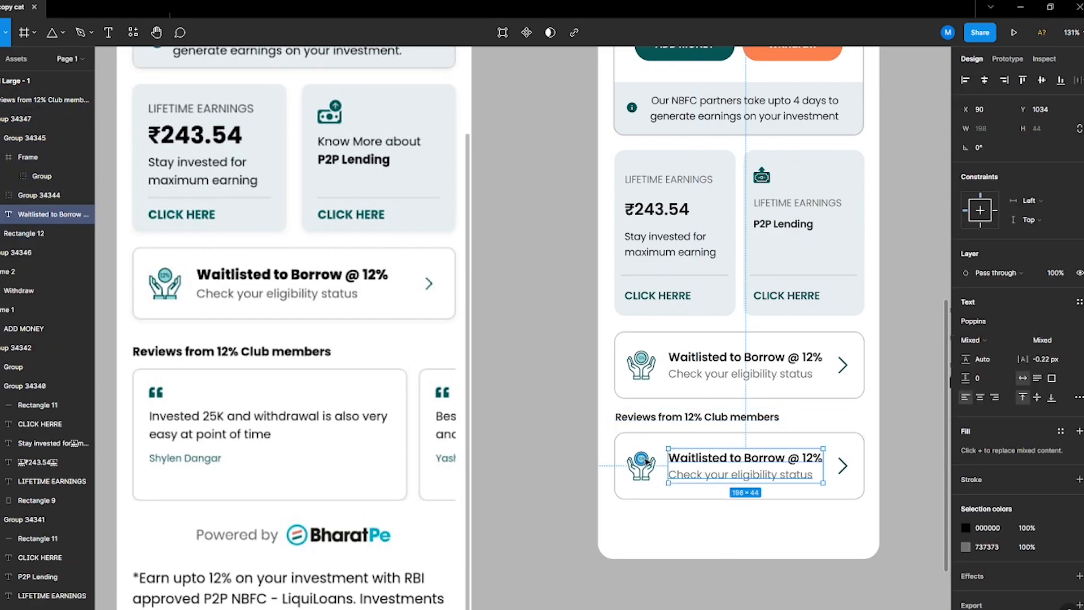
pyautogui.press('Delete')
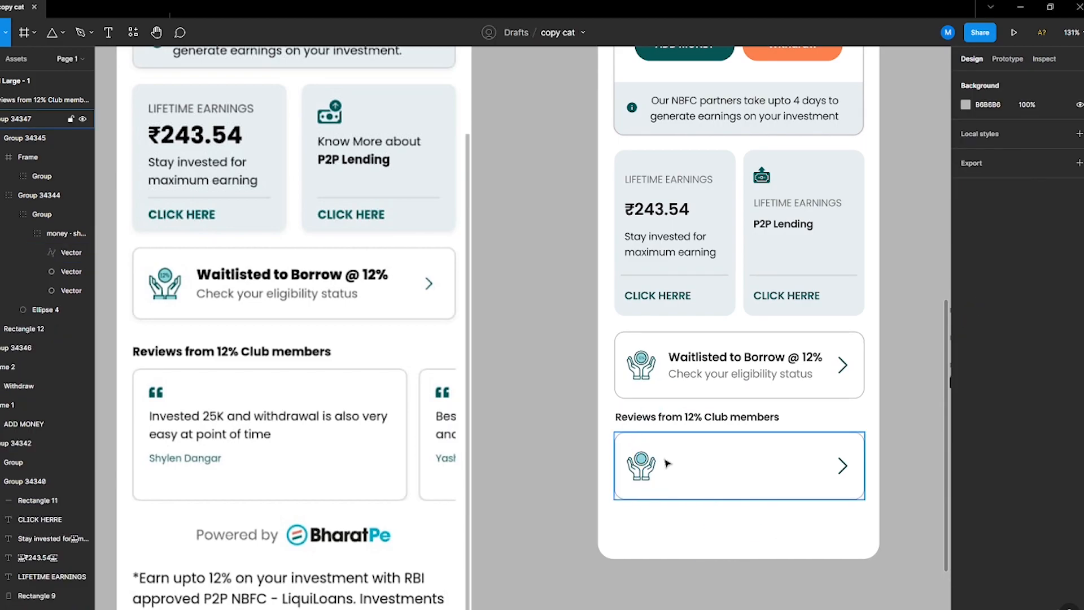
pyautogui.click(641, 464)
pyautogui.keyDown('shift'); pyautogui.click(841, 465); pyautogui.keyUp('shift')
pyautogui.press('Delete')
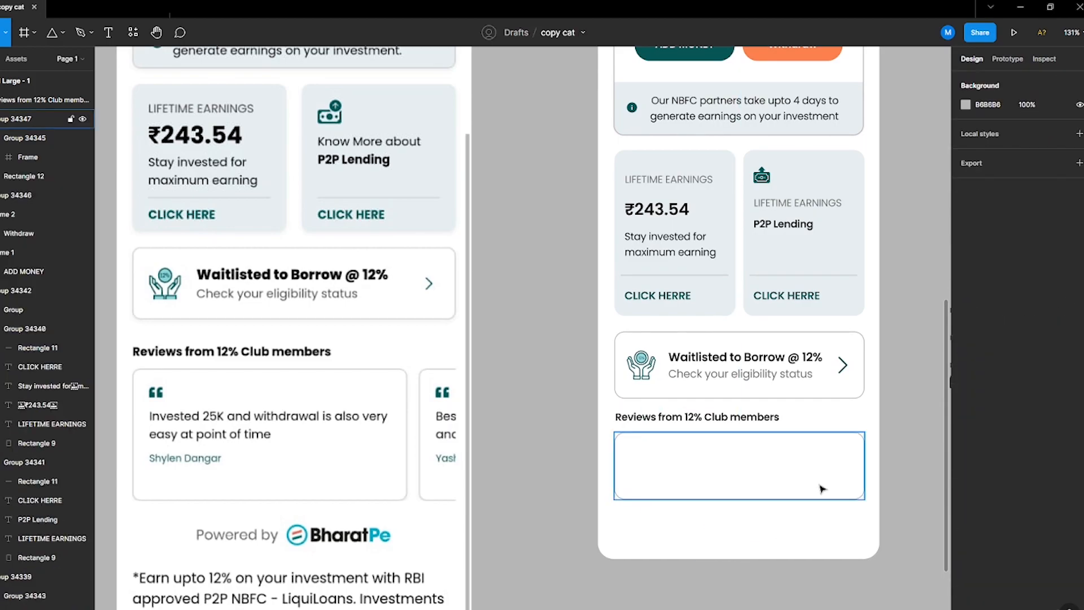
# Step: Narrow the empty card to about 291 px wide and paste the quote icon into its top-left corner
pyautogui.click(846, 474)
pyautogui.moveTo(865, 478); pyautogui.dragTo(834, 484)
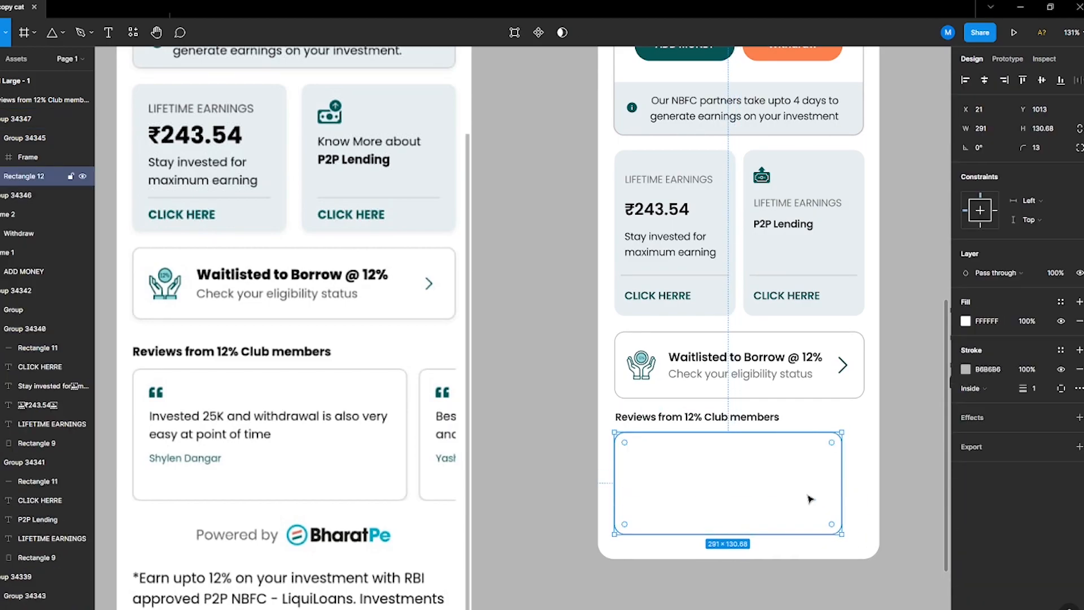
pyautogui.scroll(-3, 826, 299)
pyautogui.hotkey('ctrl', 'v')
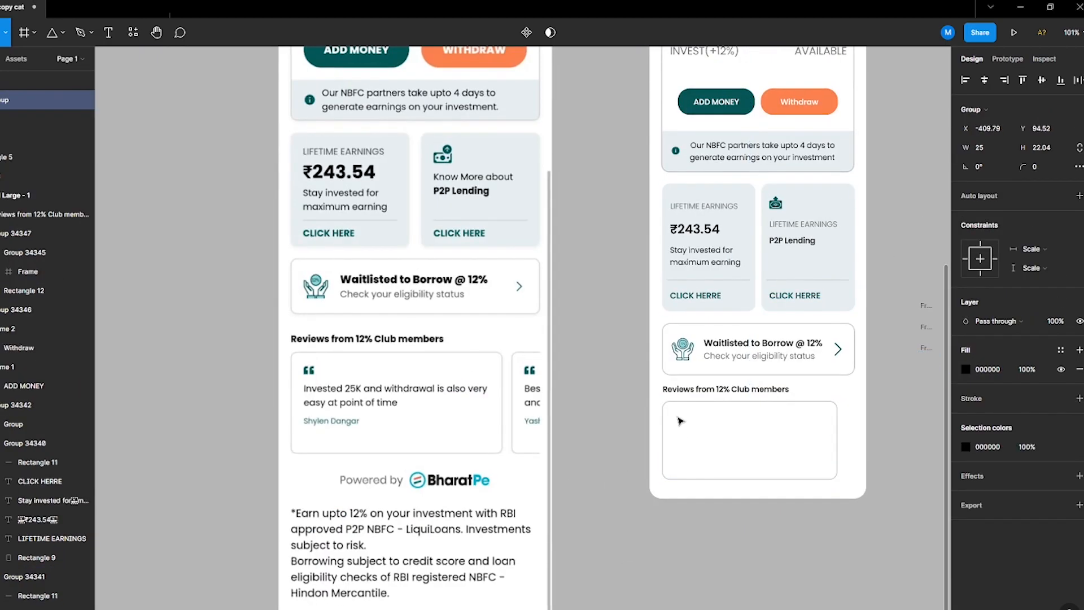
pyautogui.scroll(3, 751, 491)
pyautogui.scroll(1, 740, 459)
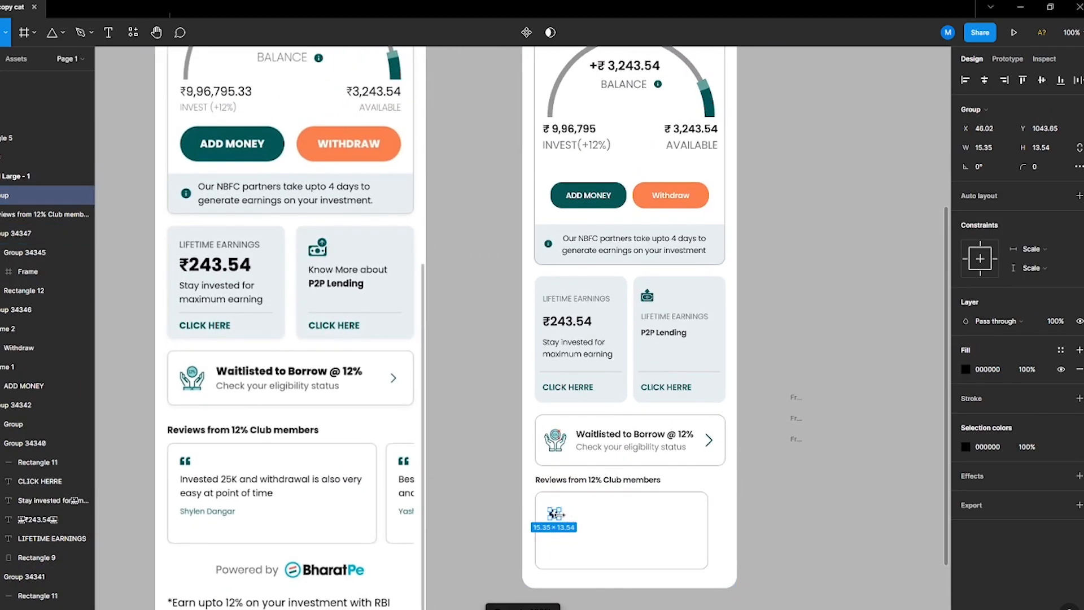
pyautogui.moveTo(553, 510); pyautogui.dragTo(552, 507)
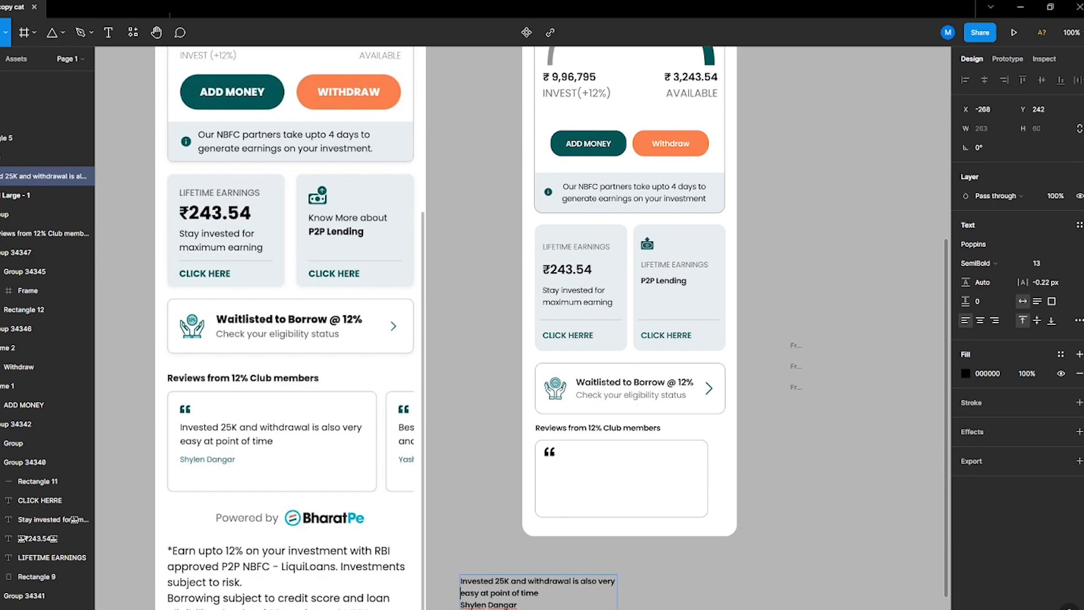
# Step: Move the review quote text into the card and apply the earnings card's body text style to it
pyautogui.moveTo(525, 602); pyautogui.dragTo(590, 482)
pyautogui.click(520, 579)
pyautogui.click(561, 302)
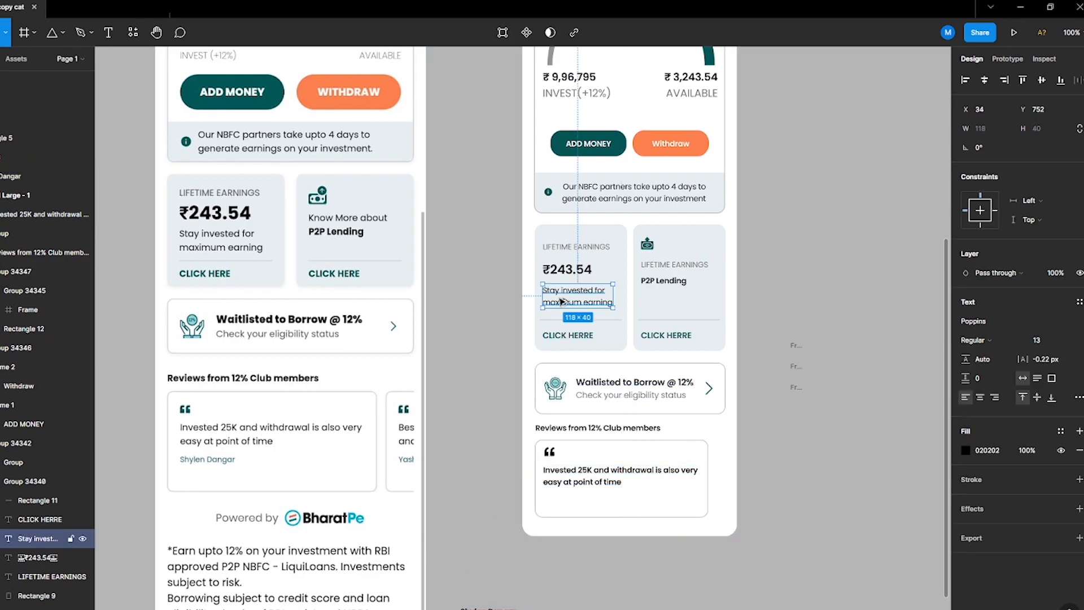
pyautogui.keyDown('ctrl'); pyautogui.click(565, 460); pyautogui.keyUp('ctrl')
pyautogui.keyDown('ctrl'); pyautogui.click(564, 472); pyautogui.keyUp('ctrl')
pyautogui.hotkey('ctrl', 'alt', 'v')
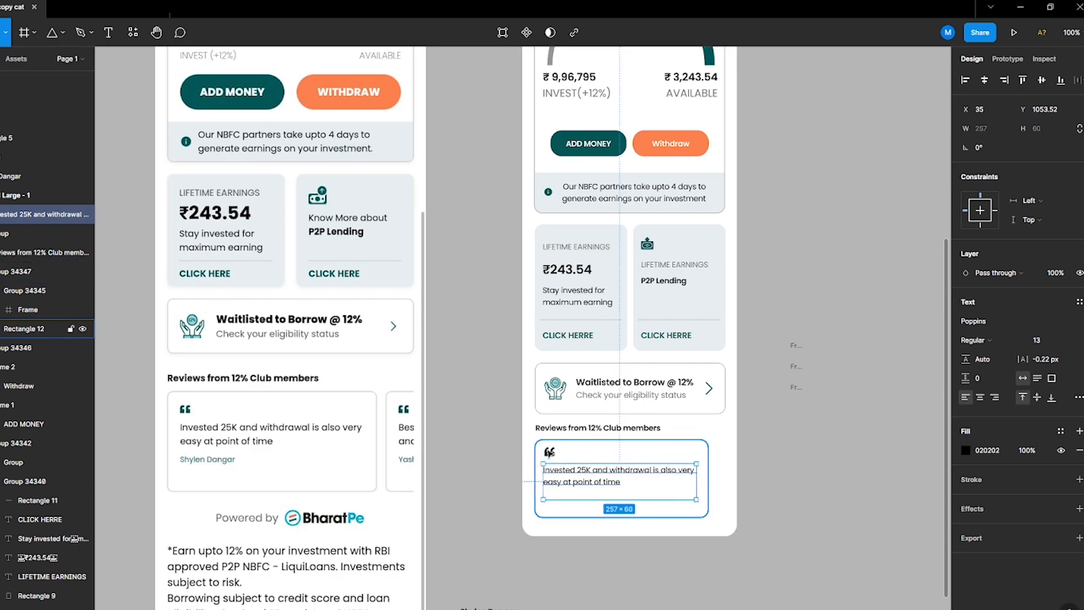
pyautogui.keyDown('ctrl'); pyautogui.click(549, 452); pyautogui.keyUp('ctrl')
pyautogui.click(561, 525)
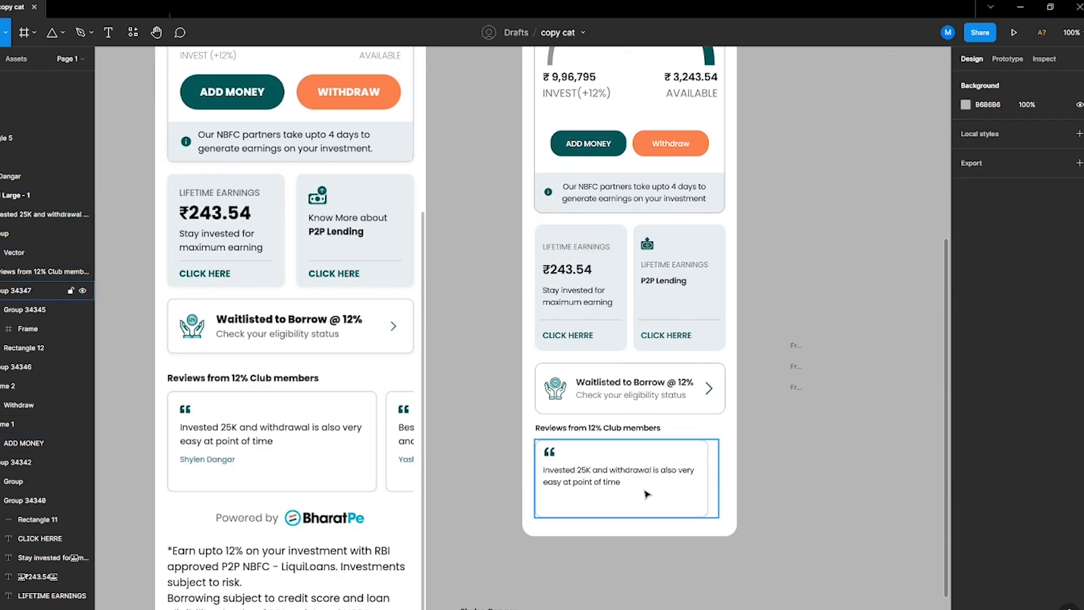
pyautogui.click(486, 607)
pyautogui.moveTo(487, 607); pyautogui.dragTo(570, 500)
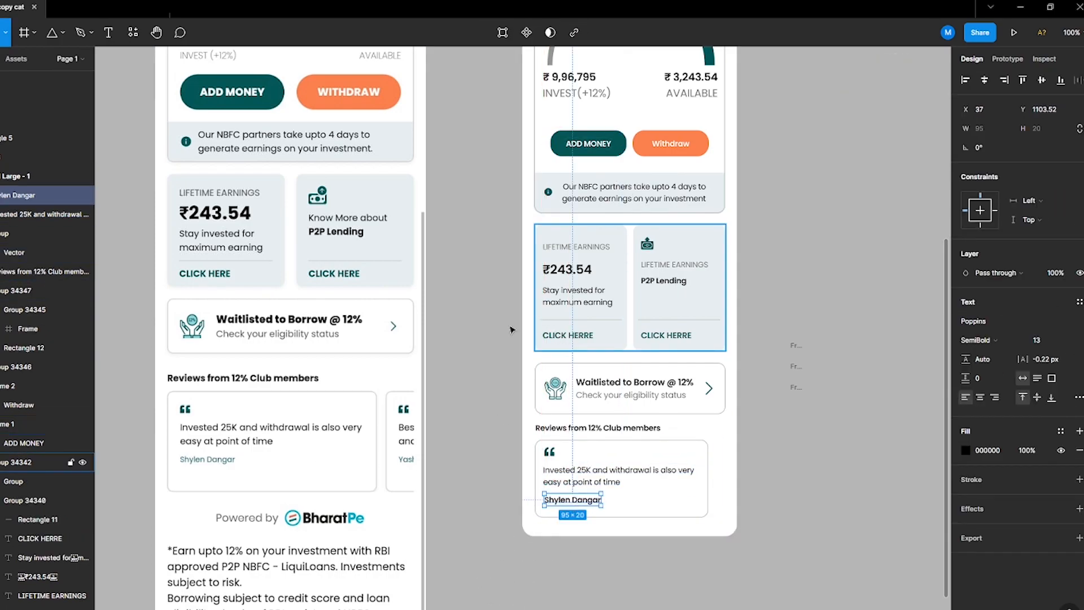
pyautogui.press('i')
pyautogui.scroll(5, 550, 330)
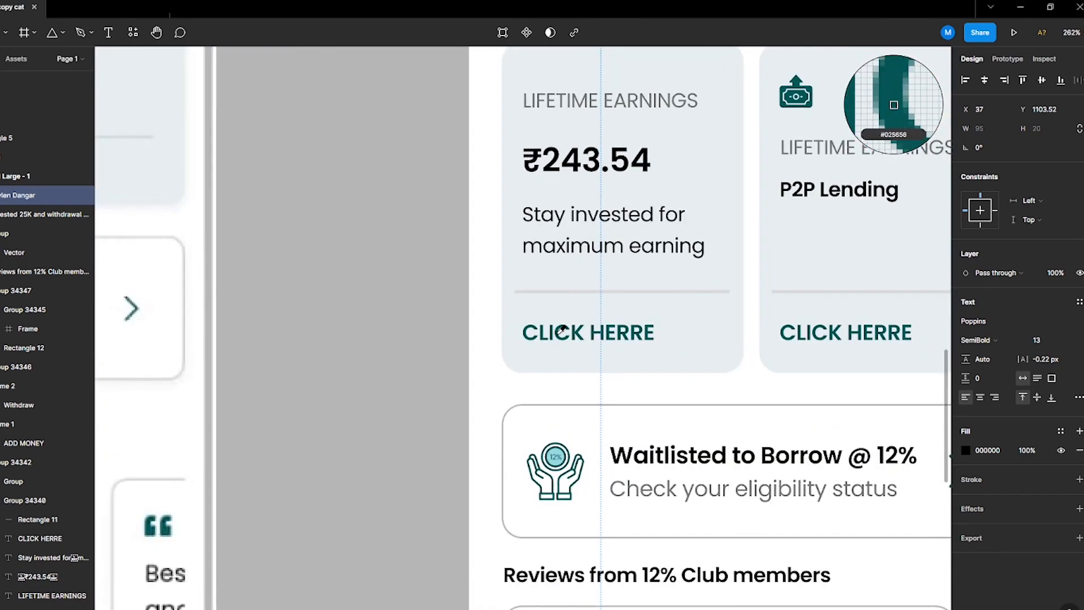
pyautogui.click(557, 334)
# Step: Nudge the reviewer name down three pixels and group the whole review card
pyautogui.scroll(-4, 565, 340)
pyautogui.scroll(-1, 564, 340)
pyautogui.click(572, 531)
pyautogui.click(575, 499)
pyautogui.press('Down')
pyautogui.press('Down')
pyautogui.press('Down')
pyautogui.moveTo(528, 434); pyautogui.dragTo(783, 542)
pyautogui.hotkey('ctrl', 'g')
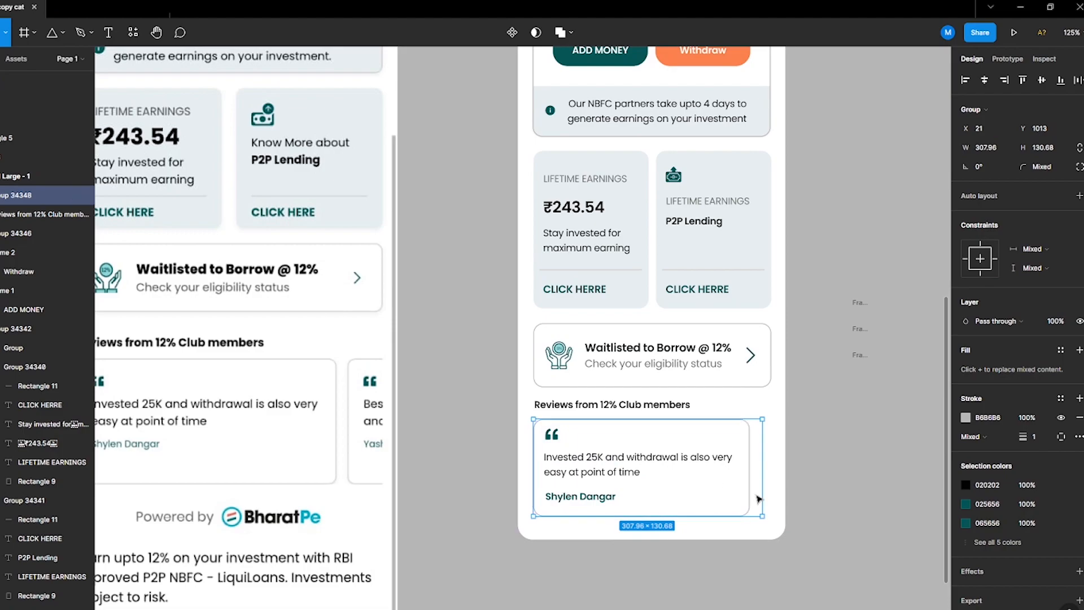
# Step: Duplicate the review card beside the original and set the spacing between the two cards to 20
pyautogui.doubleClick(672, 456)
pyautogui.click(731, 508)
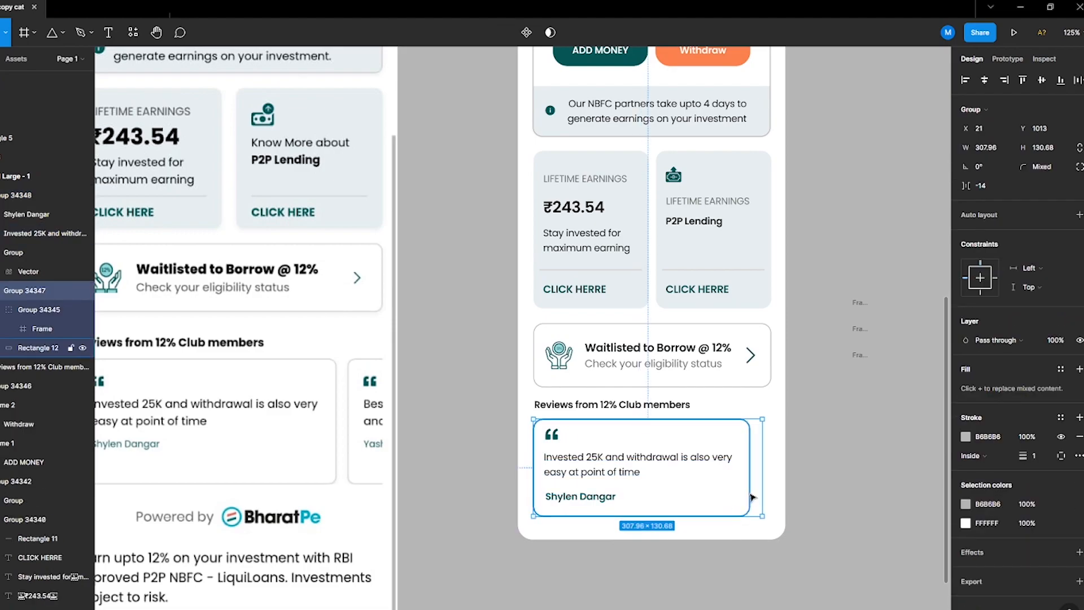
pyautogui.doubleClick(760, 452)
pyautogui.press('Delete')
pyautogui.keyDown('alt'); pyautogui.moveTo(642, 488); pyautogui.dragTo(689, 491); pyautogui.keyUp('alt')
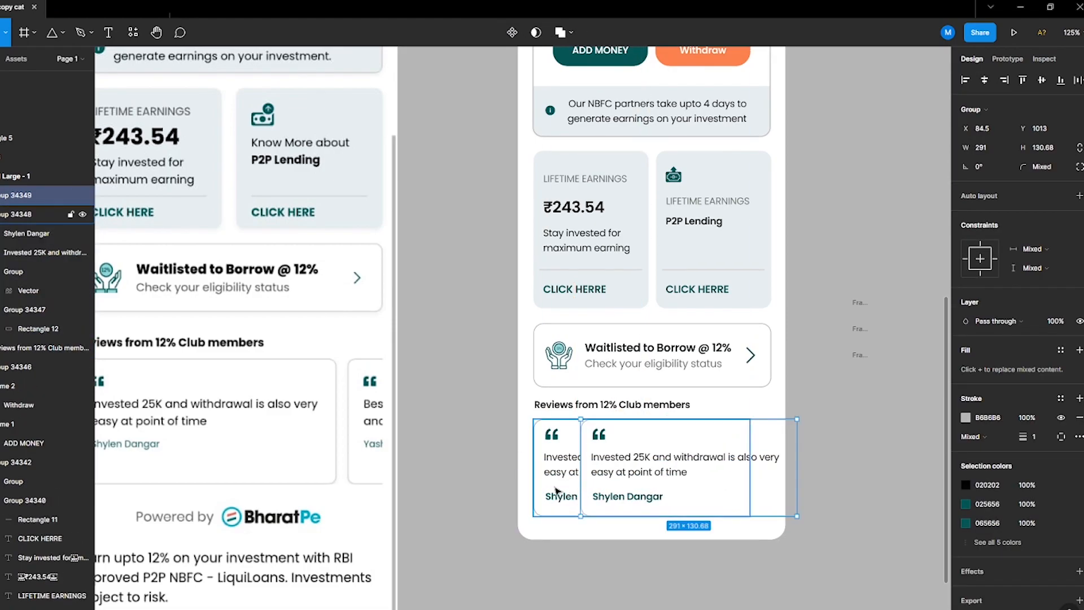
pyautogui.keyDown('shift'); pyautogui.click(556, 489); pyautogui.keyUp('shift')
pyautogui.click(1004, 189)
pyautogui.write('20')
pyautogui.press('Return')
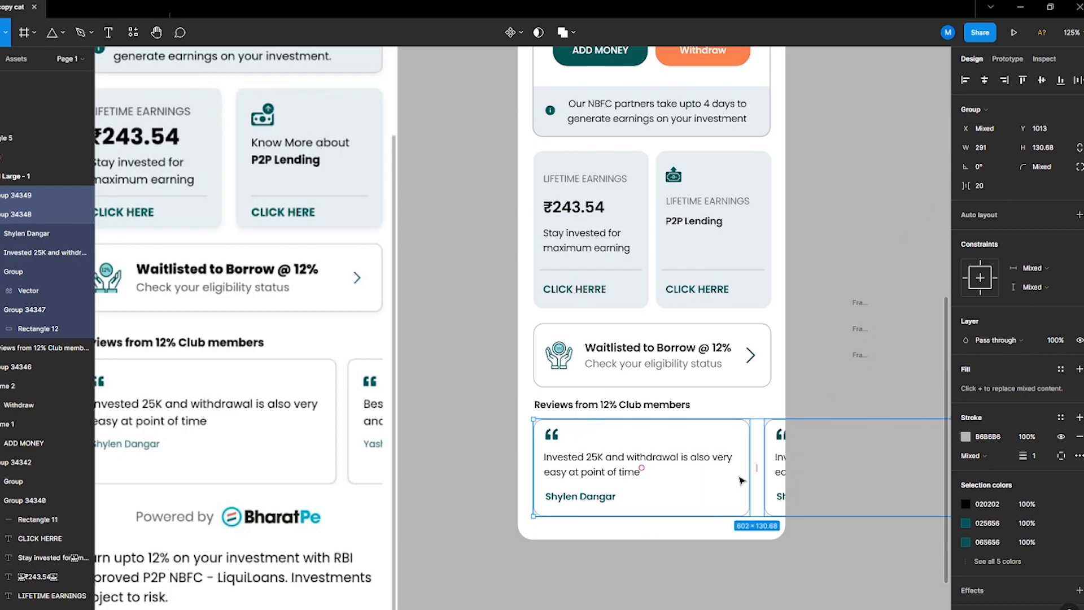
# Step: Move the Powered by text below the review cards
pyautogui.click(734, 562)
pyautogui.click(708, 529)
pyautogui.moveTo(707, 539); pyautogui.dragTo(707, 601)
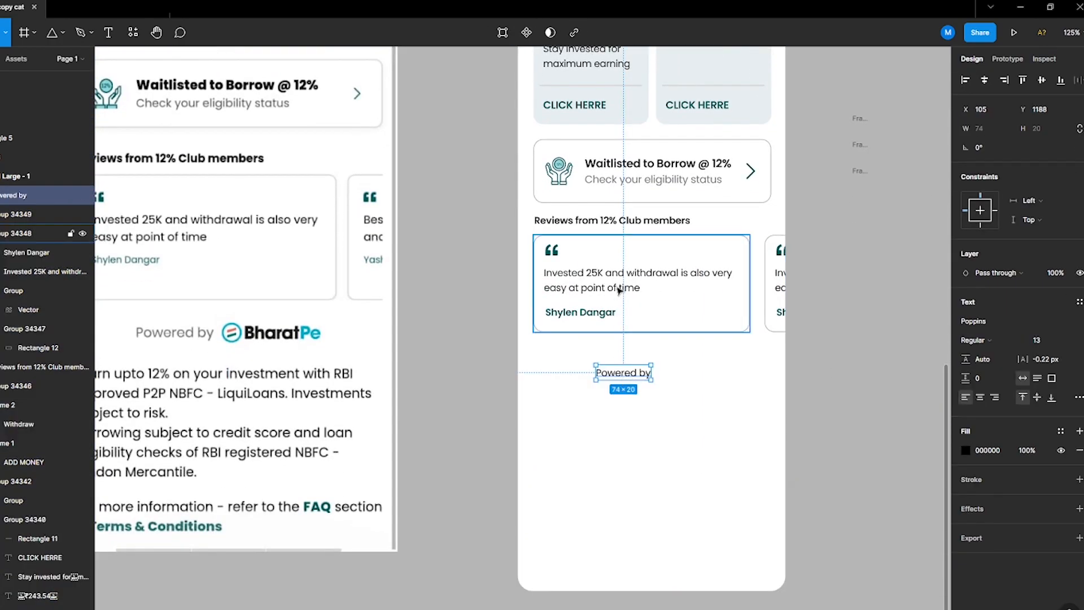
pyautogui.keyDown('ctrl'); pyautogui.click(631, 178); pyautogui.keyUp('ctrl')
pyautogui.click(619, 377)
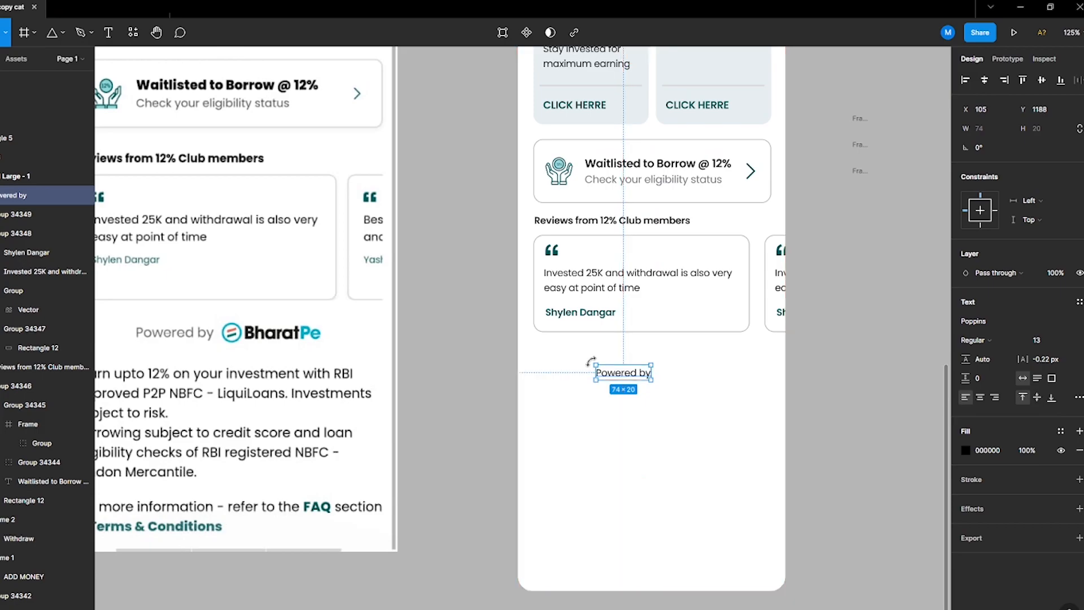
pyautogui.moveTo(618, 377); pyautogui.dragTo(578, 402)
# Step: Paste the disclaimer text under Powered by and narrow its text box to about 288 px wide
pyautogui.doubleClick(578, 401)
pyautogui.hotkey('ctrl', 'v')
pyautogui.press('Escape')
pyautogui.scroll(-5, 796, 520)
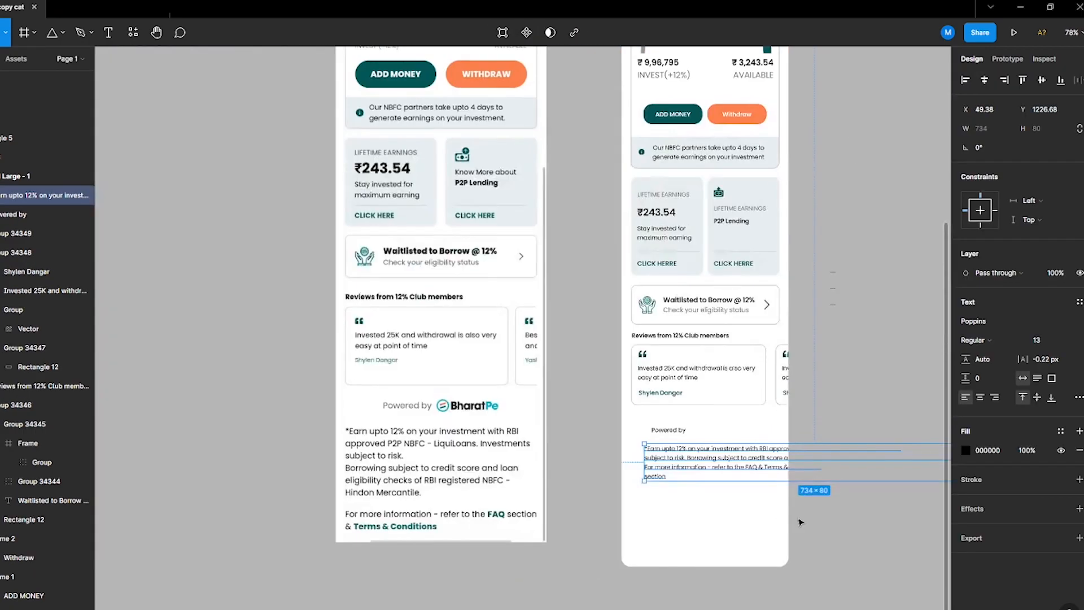
pyautogui.moveTo(893, 487); pyautogui.dragTo(787, 488)
pyautogui.scroll(5, 779, 506)
pyautogui.moveTo(673, 518); pyautogui.dragTo(672, 502)
pyautogui.click(846, 463)
pyautogui.click(691, 483)
pyautogui.moveTo(792, 488); pyautogui.dragTo(795, 487)
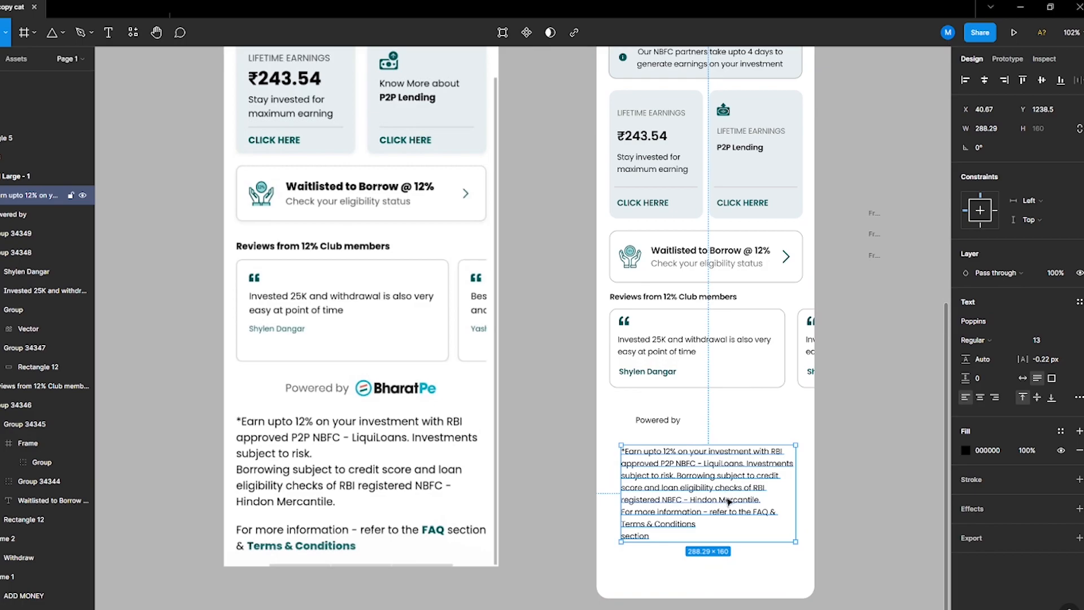
# Step: Edit the disclaimer to remove the stray word section and add a blank line before the For more information line
pyautogui.doubleClick(710, 515)
pyautogui.moveTo(649, 545); pyautogui.dragTo(573, 539)
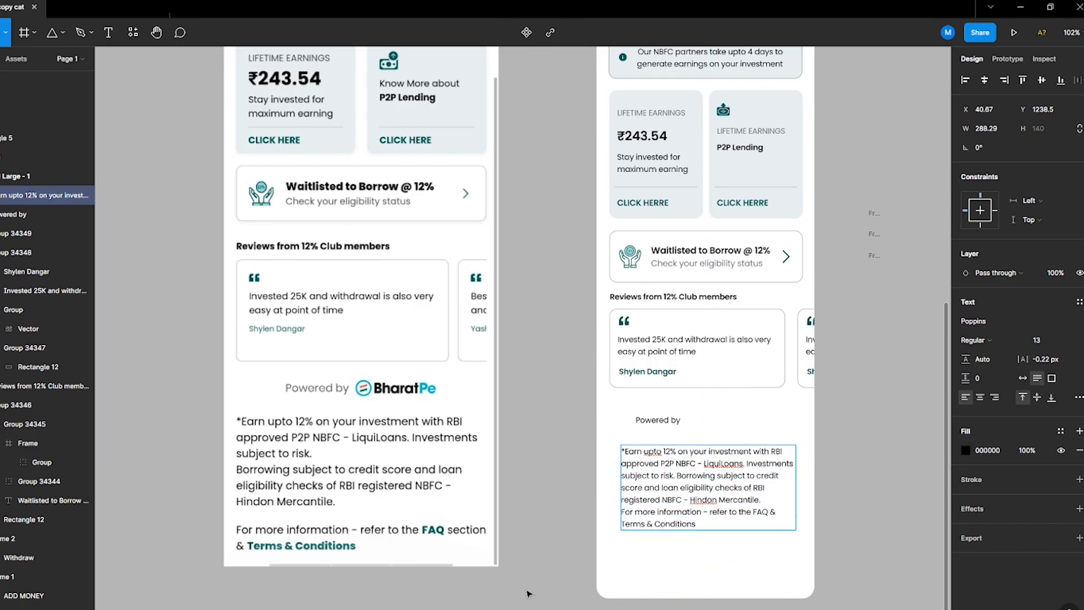
pyautogui.moveTo(699, 529); pyautogui.dragTo(606, 516)
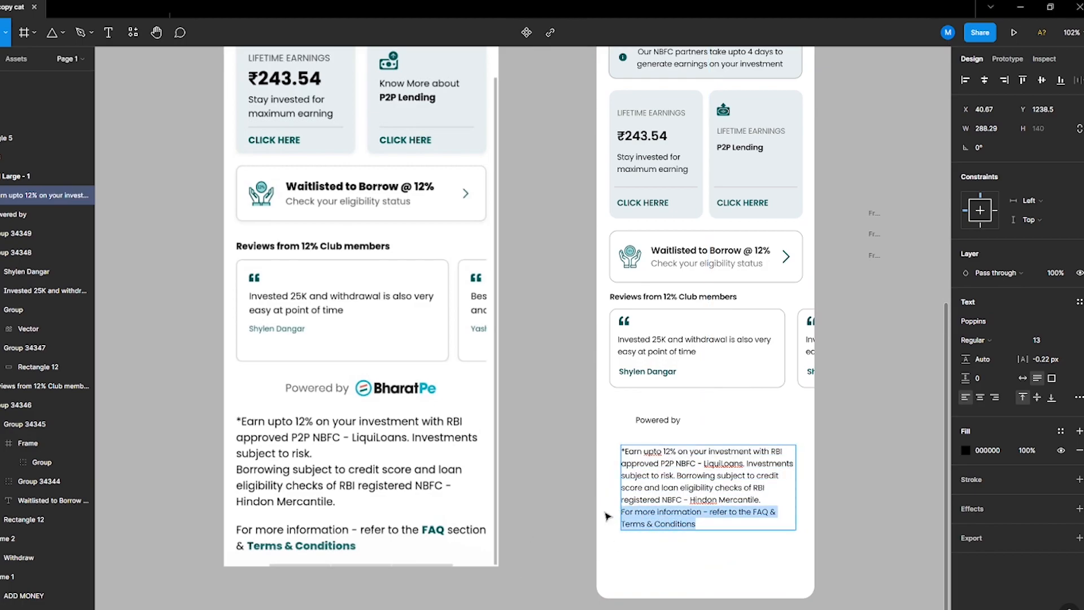
pyautogui.click(778, 497)
pyautogui.press('Return')
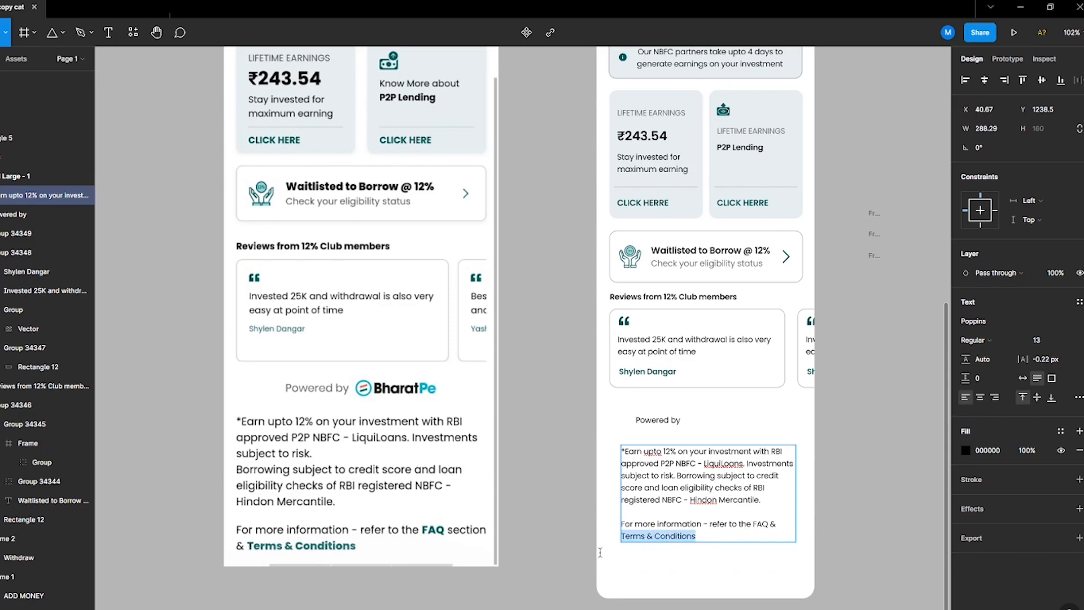
# Step: Colour the Terms & Conditions link teal 035757 and set it to SemiBold
pyautogui.click(965, 450)
pyautogui.click(825, 505)
pyautogui.scroll(1, 687, 84)
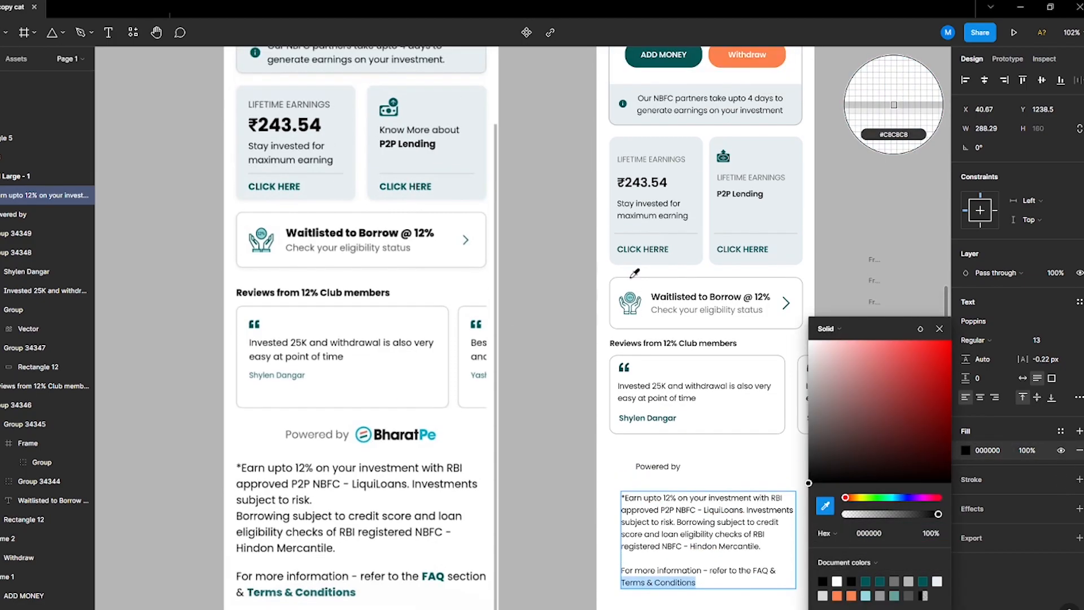
pyautogui.click(687, 60)
pyautogui.click(673, 597)
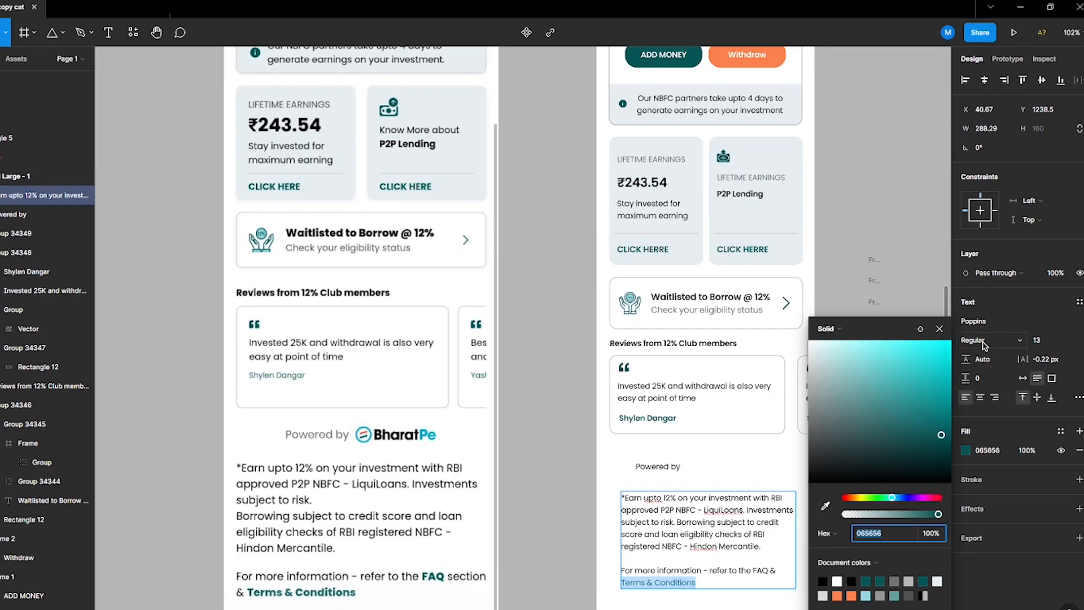
pyautogui.click(984, 341)
pyautogui.click(972, 403)
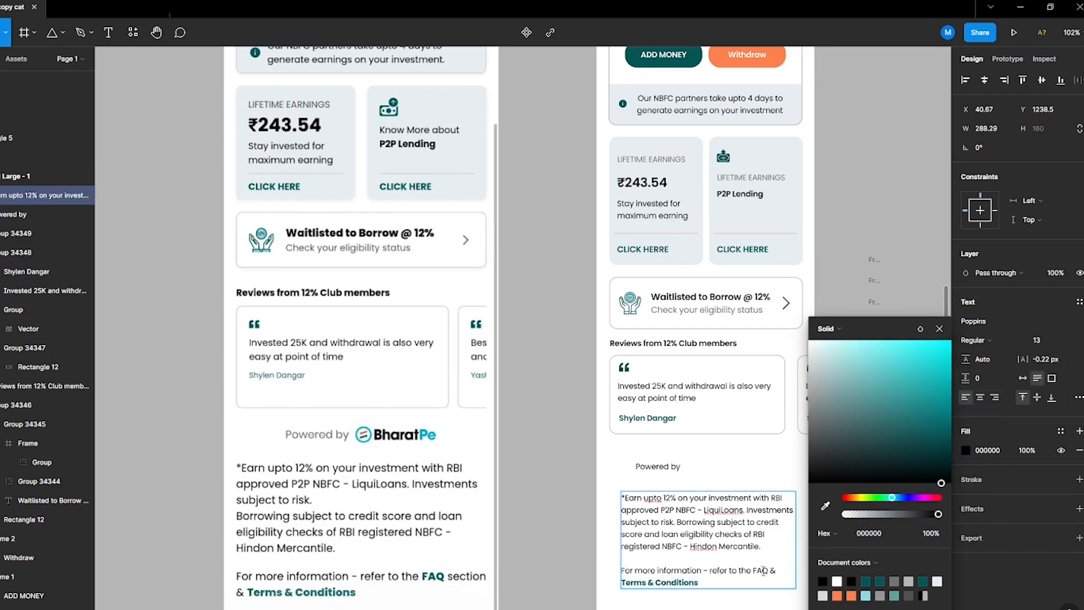
pyautogui.click(870, 579)
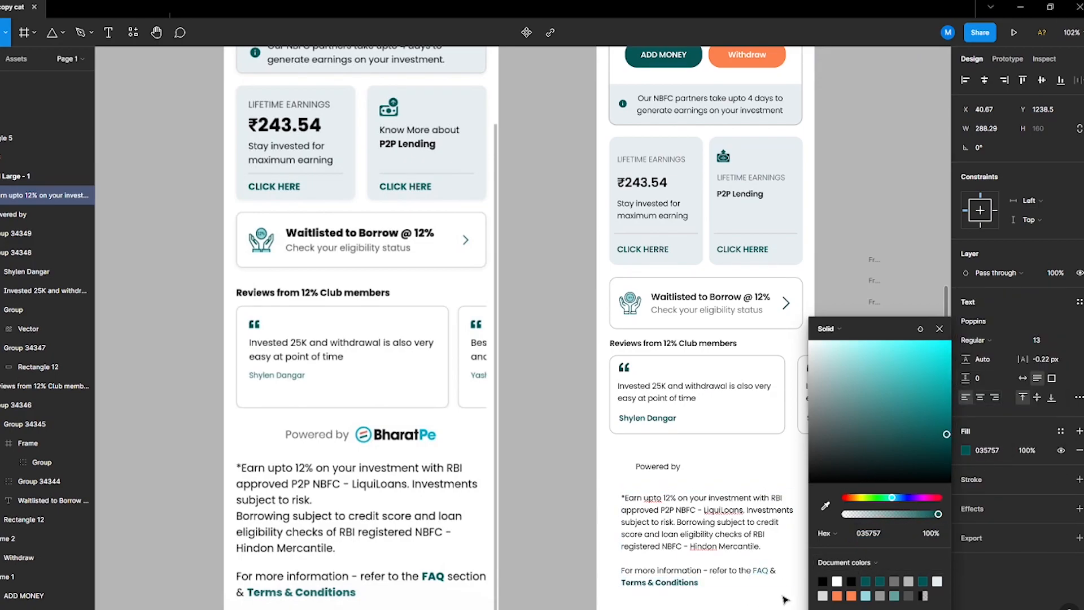
# Step: Set the FAQ link to SemiBold in the same teal
pyautogui.click(976, 340)
pyautogui.click(975, 372)
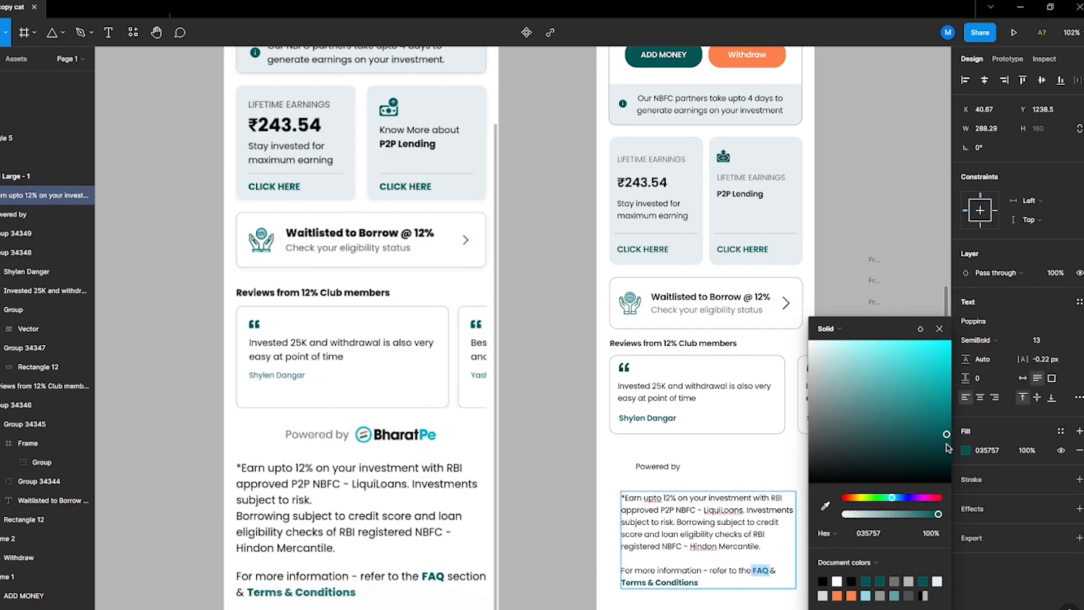
pyautogui.click(982, 342)
pyautogui.click(985, 355)
pyautogui.click(531, 565)
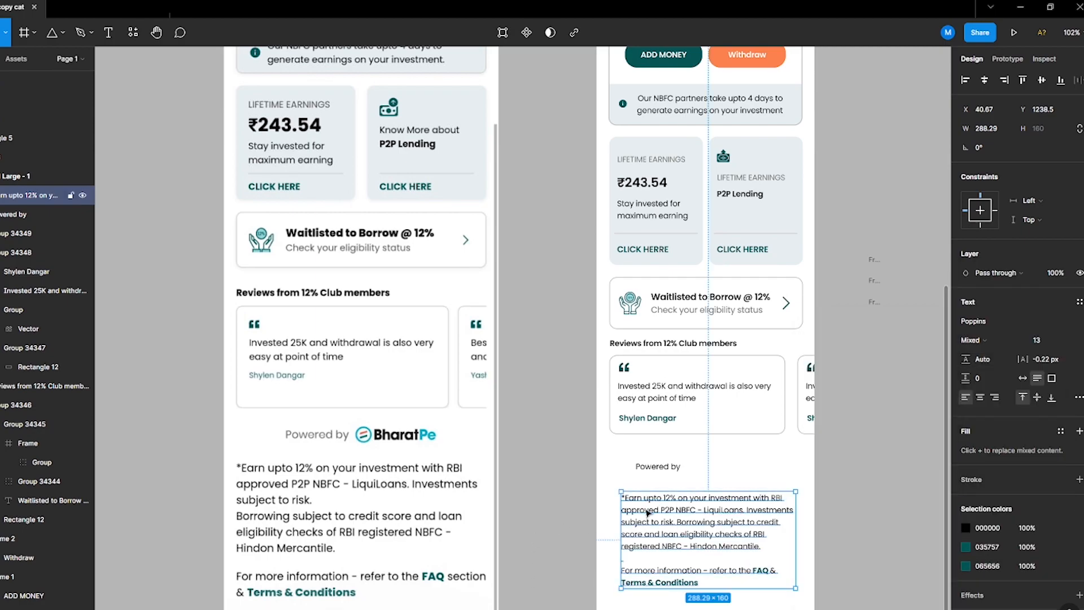
# Step: Enlarge the disclaimer text to size 14 and widen its box to about 309 px
pyautogui.press('Up')
pyautogui.moveTo(702, 559); pyautogui.dragTo(700, 562)
pyautogui.doubleClick(720, 521)
pyautogui.click(762, 514)
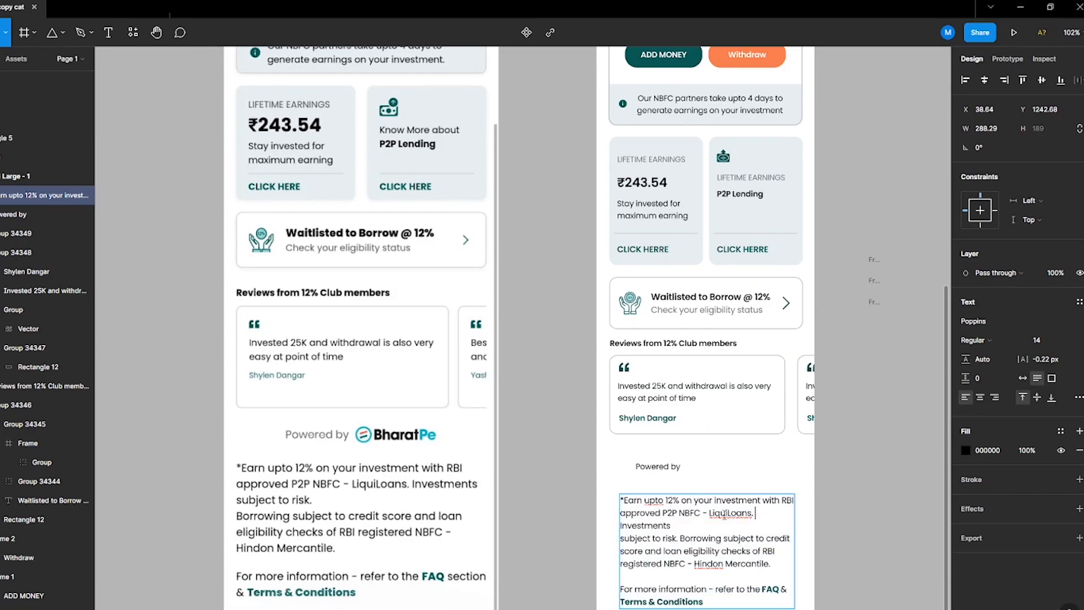
pyautogui.click(816, 535)
pyautogui.moveTo(794, 544); pyautogui.dragTo(807, 548)
pyautogui.moveTo(736, 559); pyautogui.dragTo(726, 558)
pyautogui.scroll(-1, 734, 564)
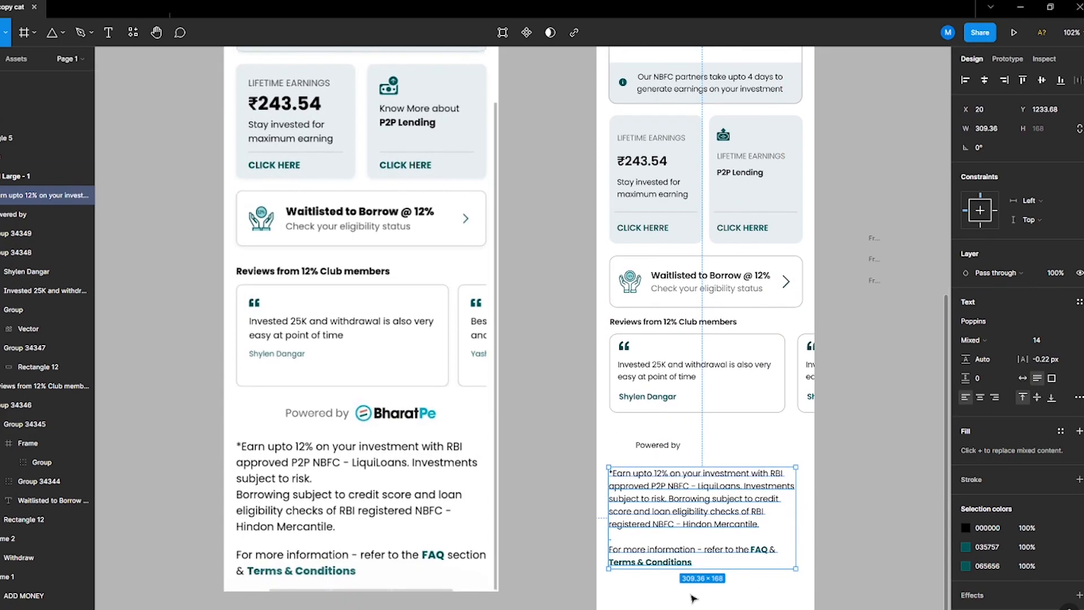
# Step: Bring the BharatPe logo into the mockup beside the Powered by text
pyautogui.click(706, 588)
pyautogui.scroll(5, 717, 587)
pyautogui.moveTo(563, 81); pyautogui.dragTo(737, 606)
pyautogui.scroll(-3, 733, 604)
pyautogui.moveTo(671, 496); pyautogui.dragTo(648, 492)
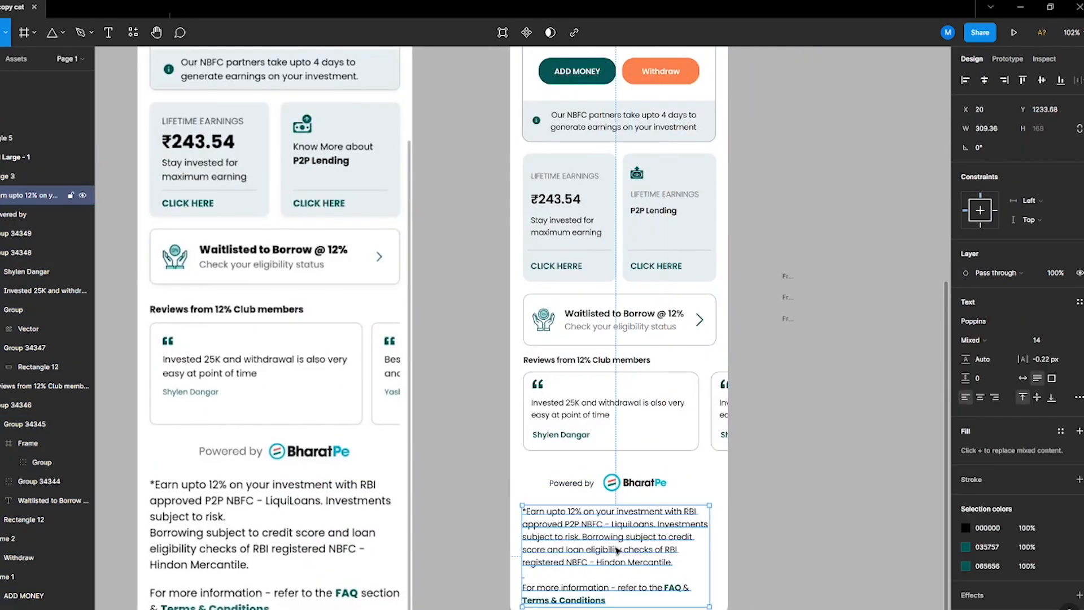
# Step: Align the Powered by text with the logo and move the disclaimer up under them
pyautogui.click(584, 487)
pyautogui.keyDown('shift'); pyautogui.click(628, 486); pyautogui.keyUp('shift')
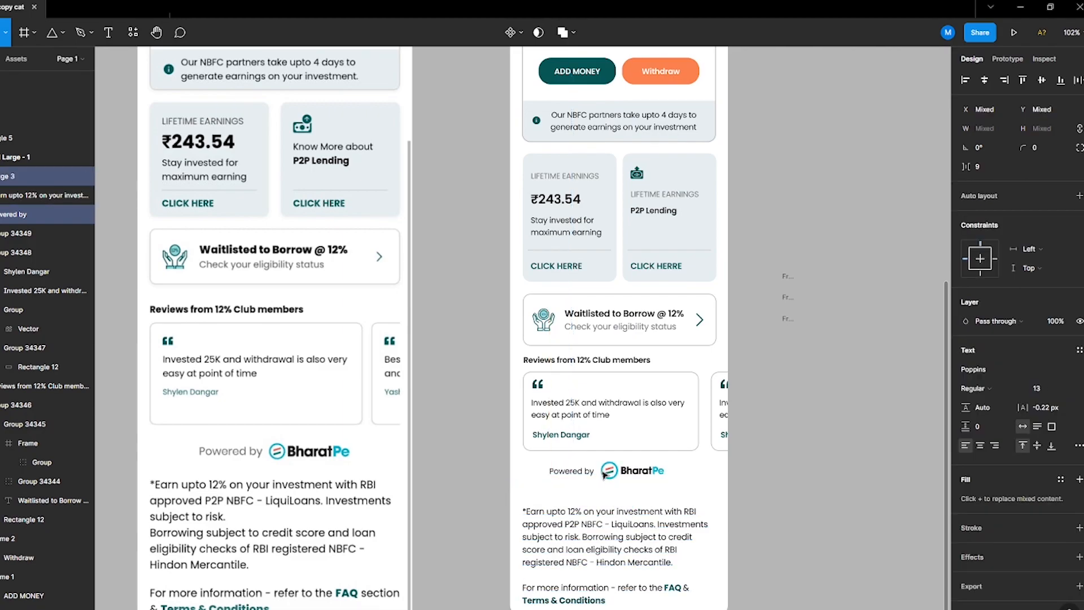
pyautogui.click(584, 529)
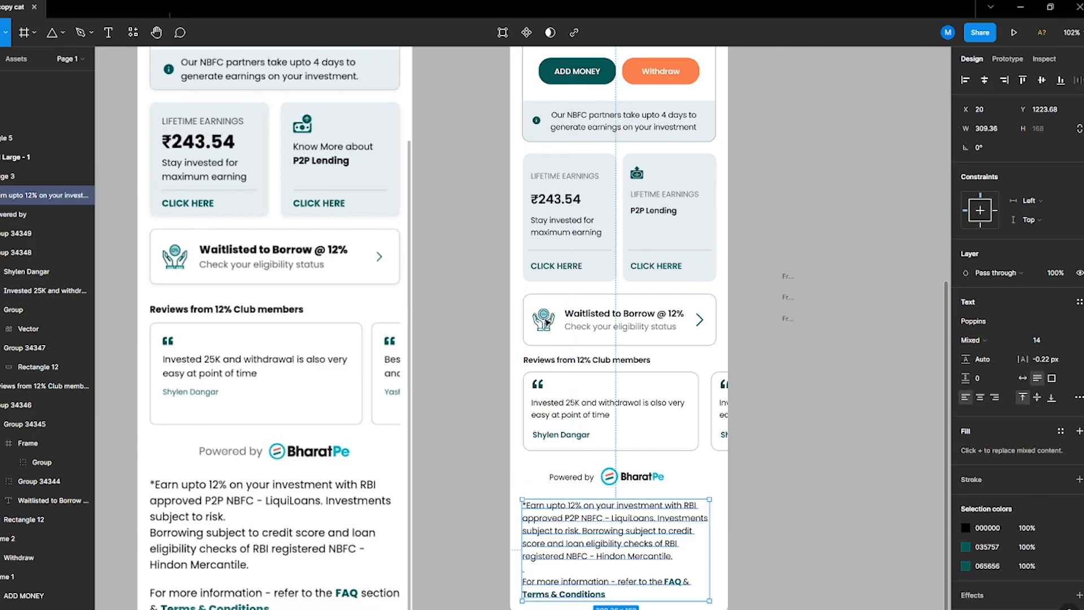
pyautogui.click(571, 464)
pyautogui.moveTo(636, 505); pyautogui.dragTo(626, 488)
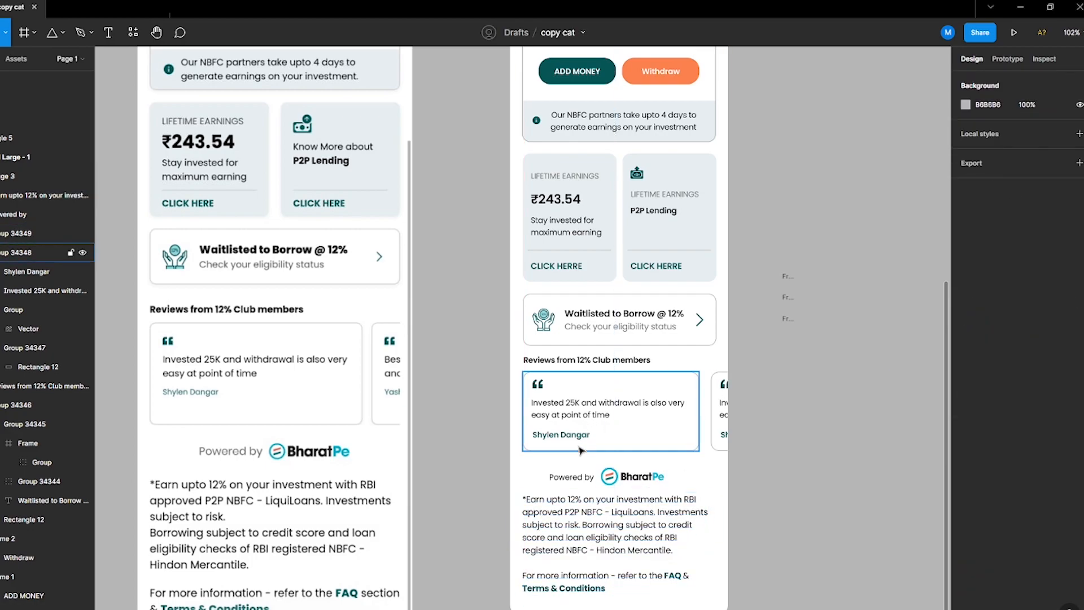
# Step: Group the Powered by line with the disclaimer and nudge the group up four pixels
pyautogui.keyDown('shift'); pyautogui.click(571, 477); pyautogui.keyUp('shift')
pyautogui.hotkey('ctrl', 'g')
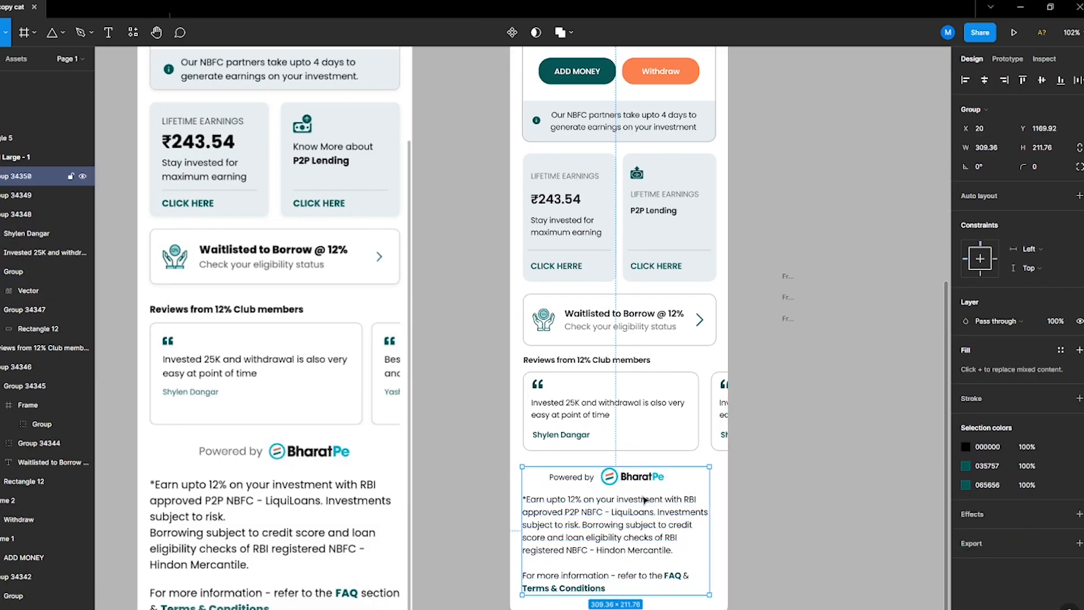
pyautogui.press('Up')
pyautogui.press('Up')
pyautogui.press('Up')
pyautogui.press('Up')
pyautogui.press('Up')
pyautogui.press('Up')
pyautogui.press('Up')
pyautogui.press('Return')
pyautogui.click(452, 500)
pyautogui.scroll(-1, 784, 488)
pyautogui.scroll(4, 780, 492)
pyautogui.scroll(6, 779, 492)
pyautogui.scroll(-4, 777, 491)
pyautogui.moveTo(776, 491); pyautogui.dragTo(660, 317)
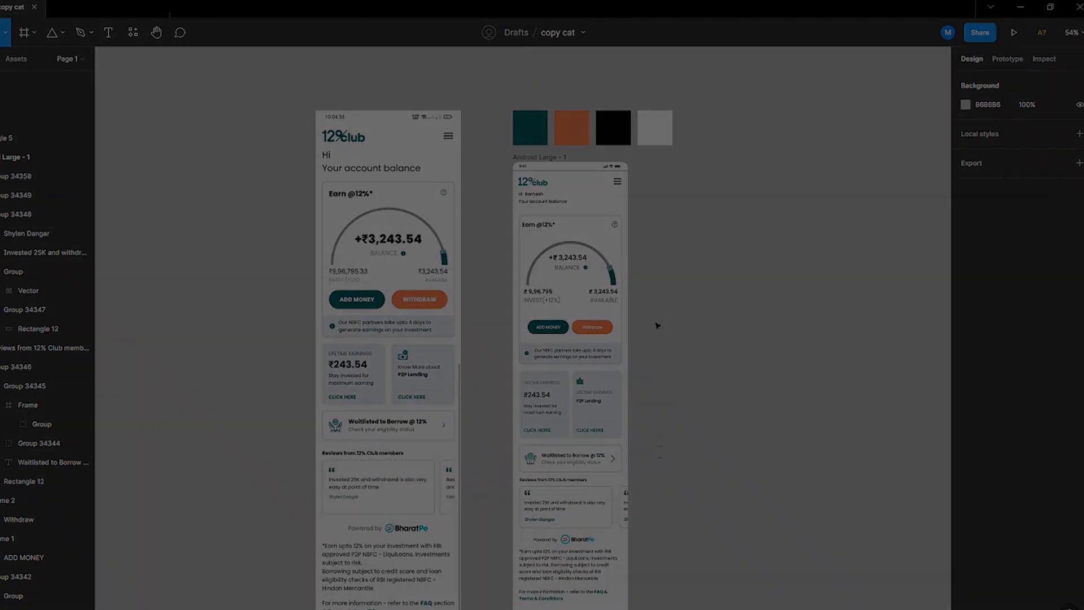